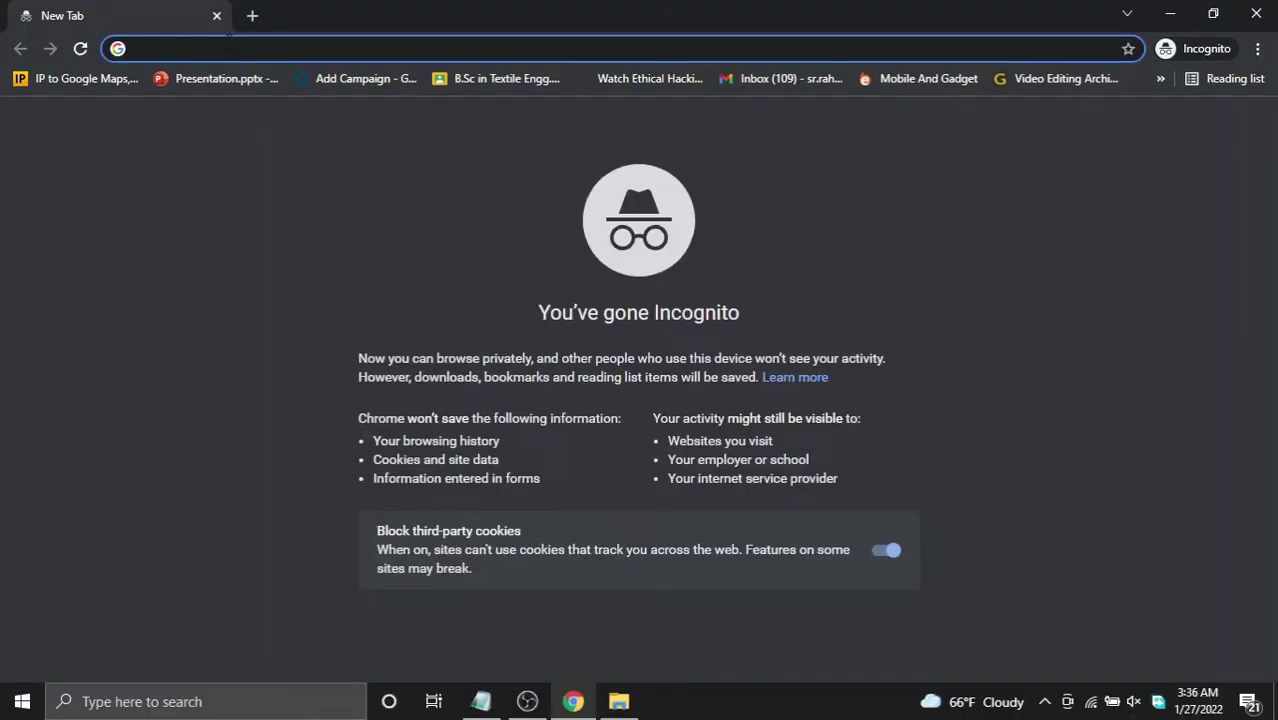
Load photopea.com in the Incognito tab from the 'ph' address-bar suggestion
{"action": "type", "text": "ph"}
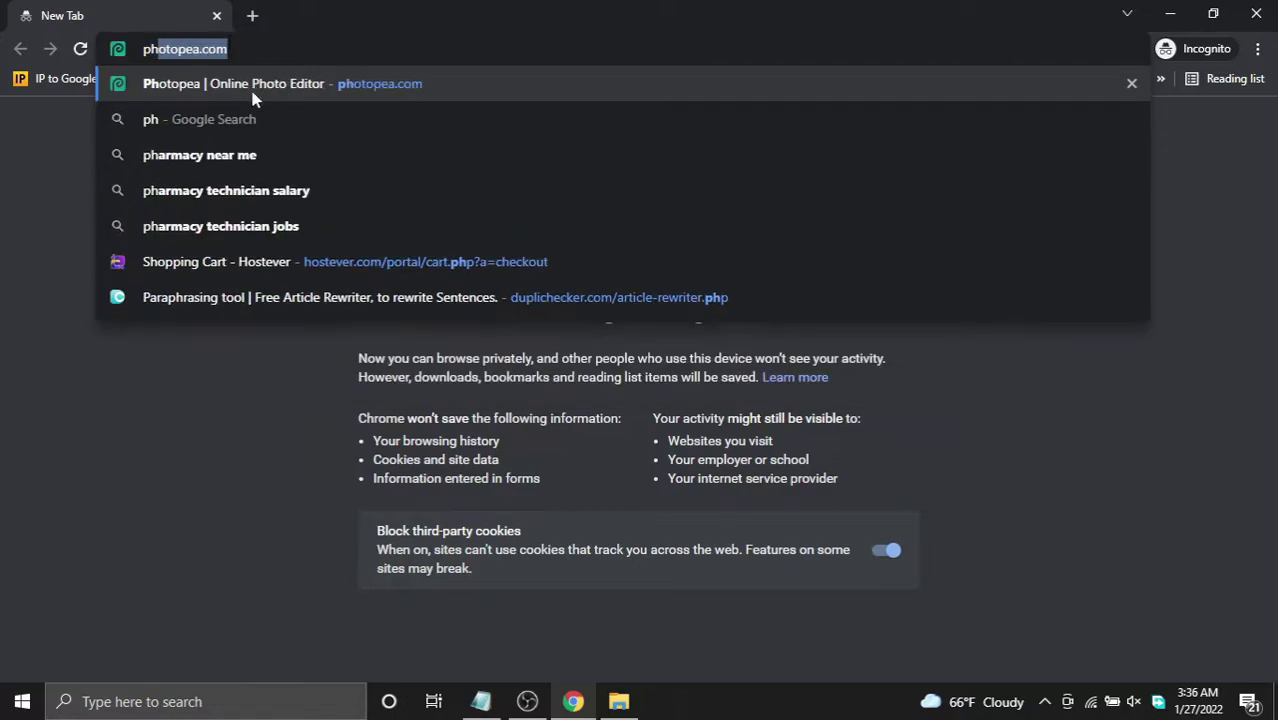
{"action": "left_click", "coordinate": [253, 88]}
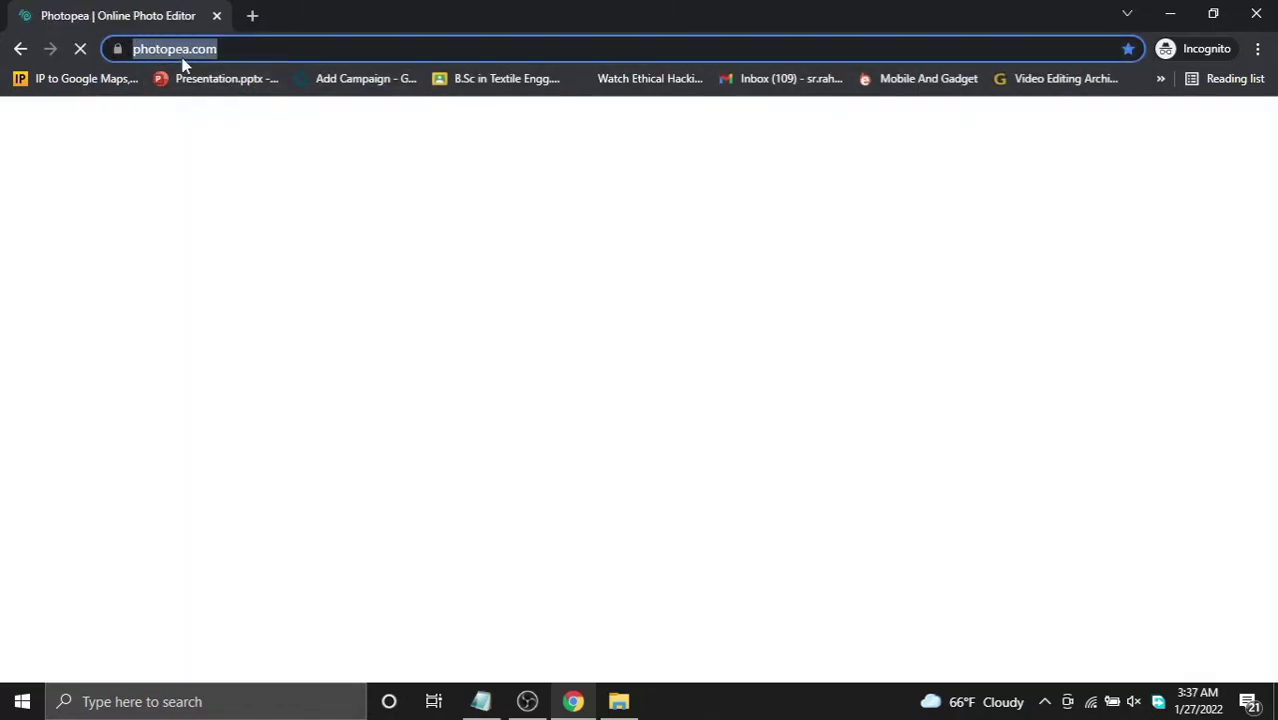
{"action": "right_click", "coordinate": [184, 57]}
{"action": "left_click", "coordinate": [166, 50]}
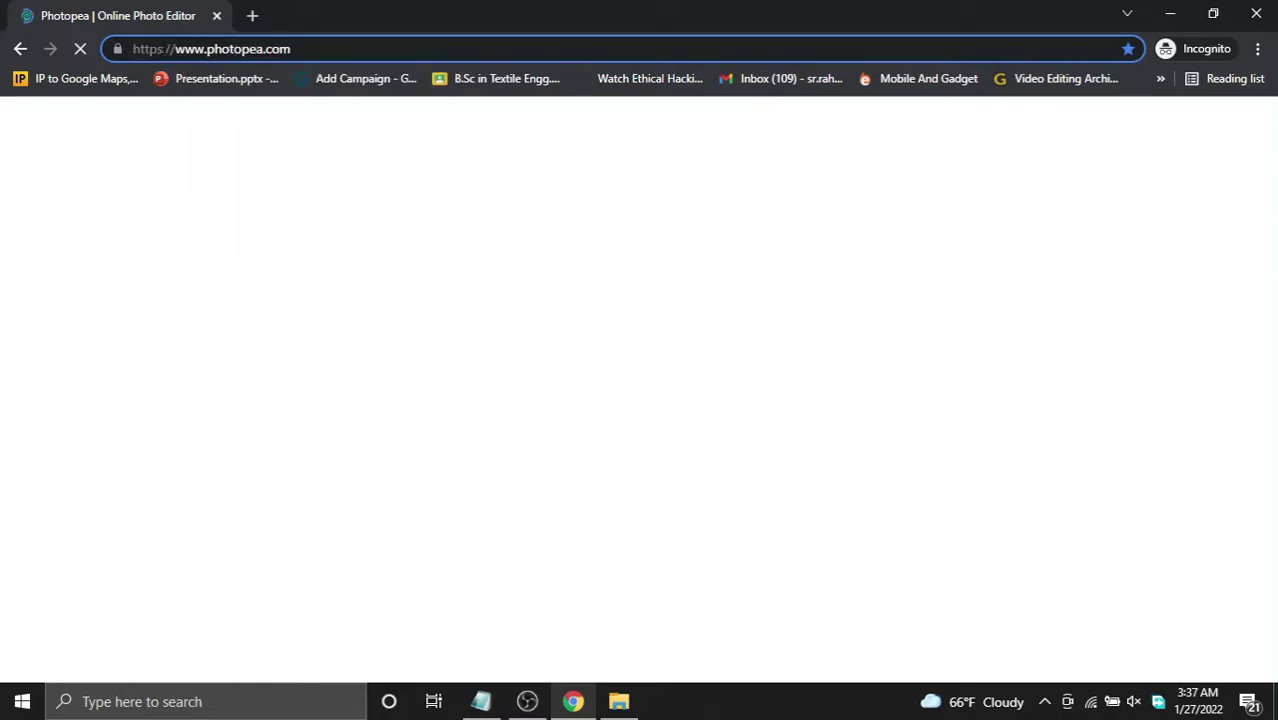
{"action": "left_click_drag", "start_coordinate": [292, 48], "coordinate": [133, 48]}
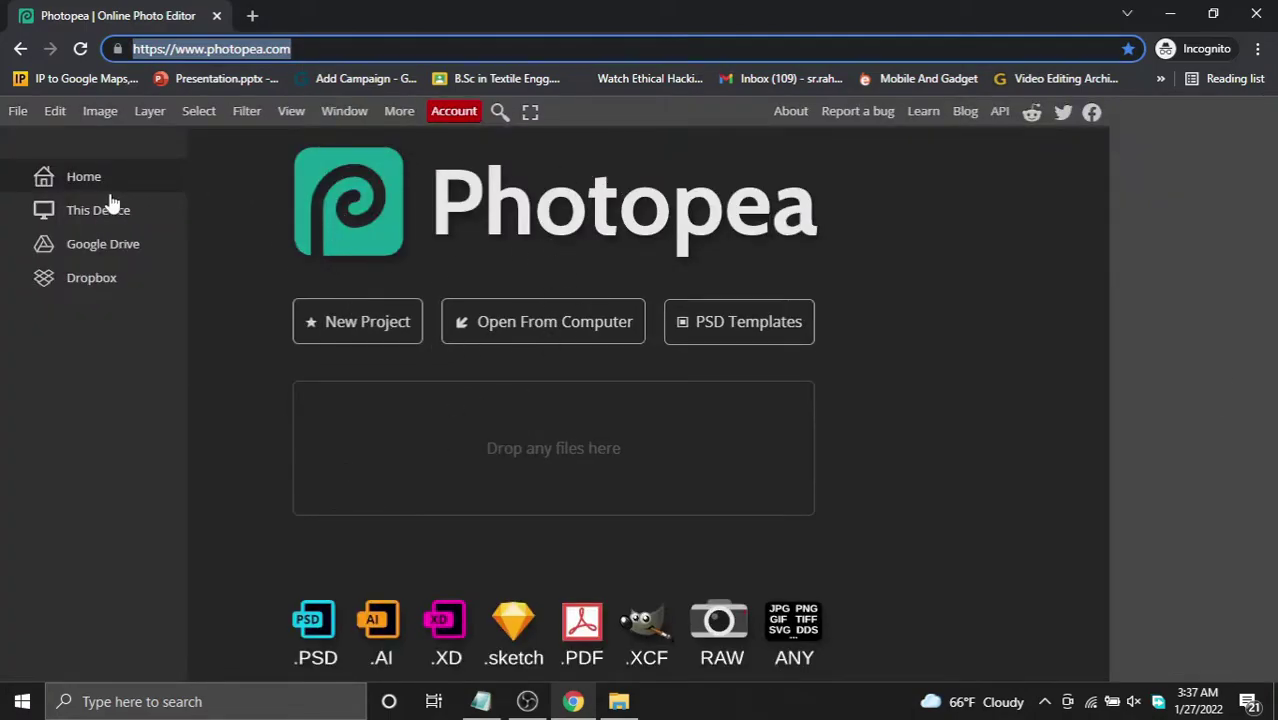
Open the padlock file download.psd from the Desktop via Open From Computer
{"action": "left_click", "coordinate": [98, 215]}
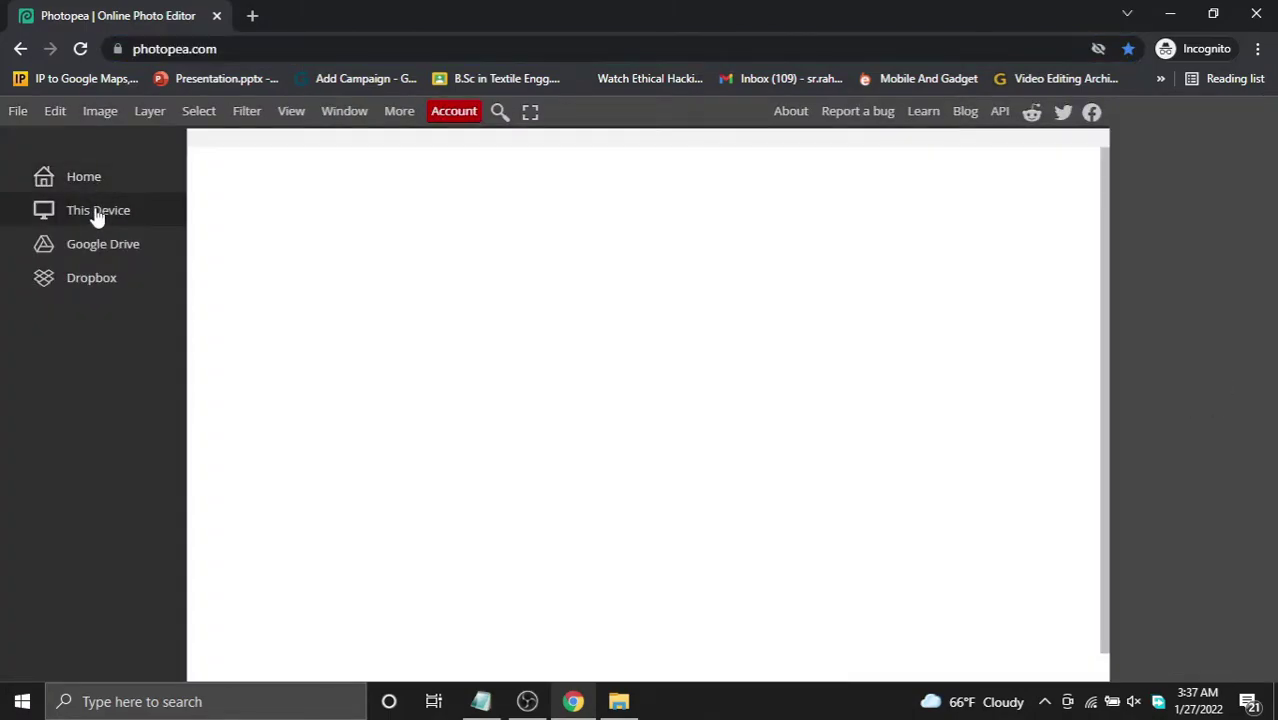
{"action": "left_click", "coordinate": [108, 253]}
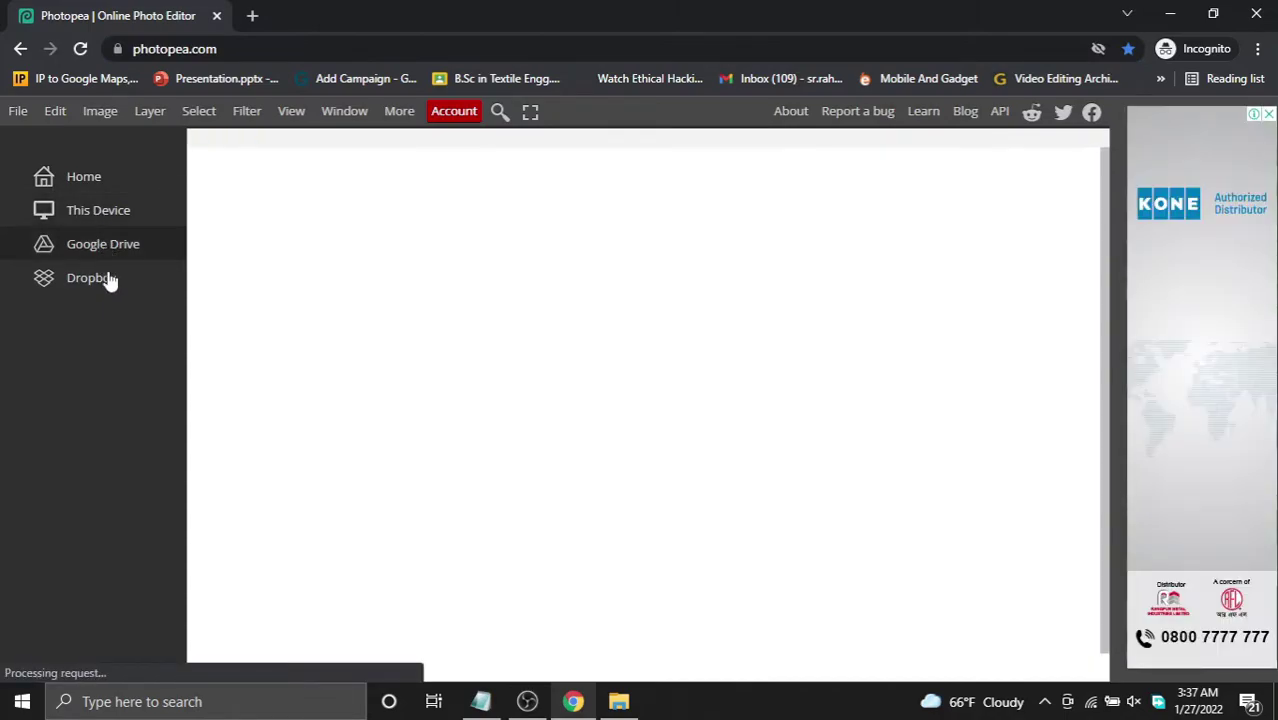
{"action": "left_click", "coordinate": [104, 188]}
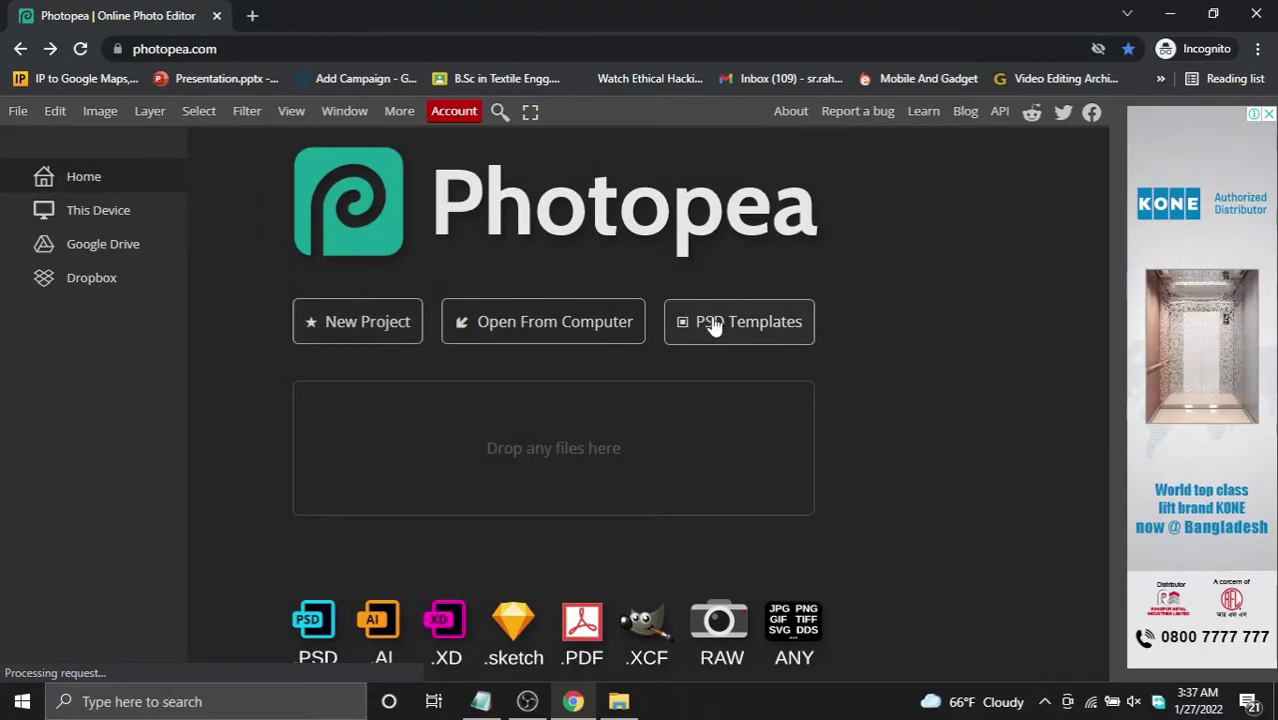
{"action": "left_click", "coordinate": [541, 338]}
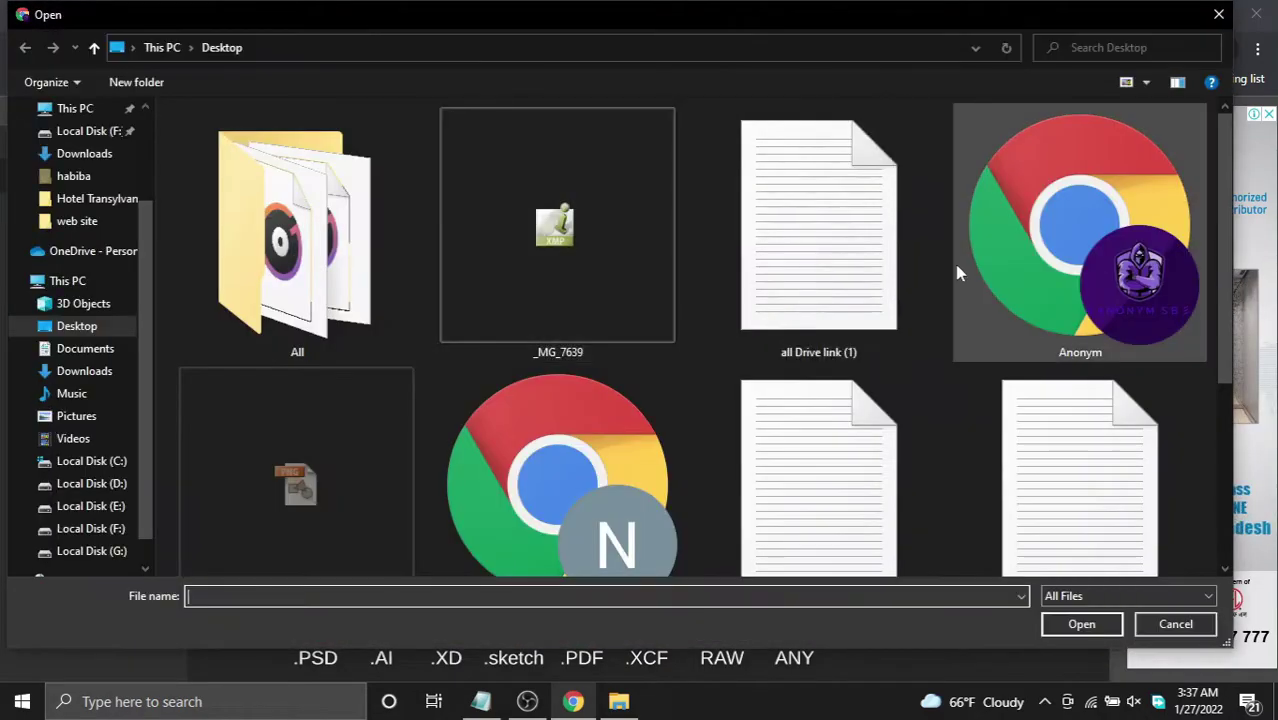
{"action": "double_click", "coordinate": [360, 497]}
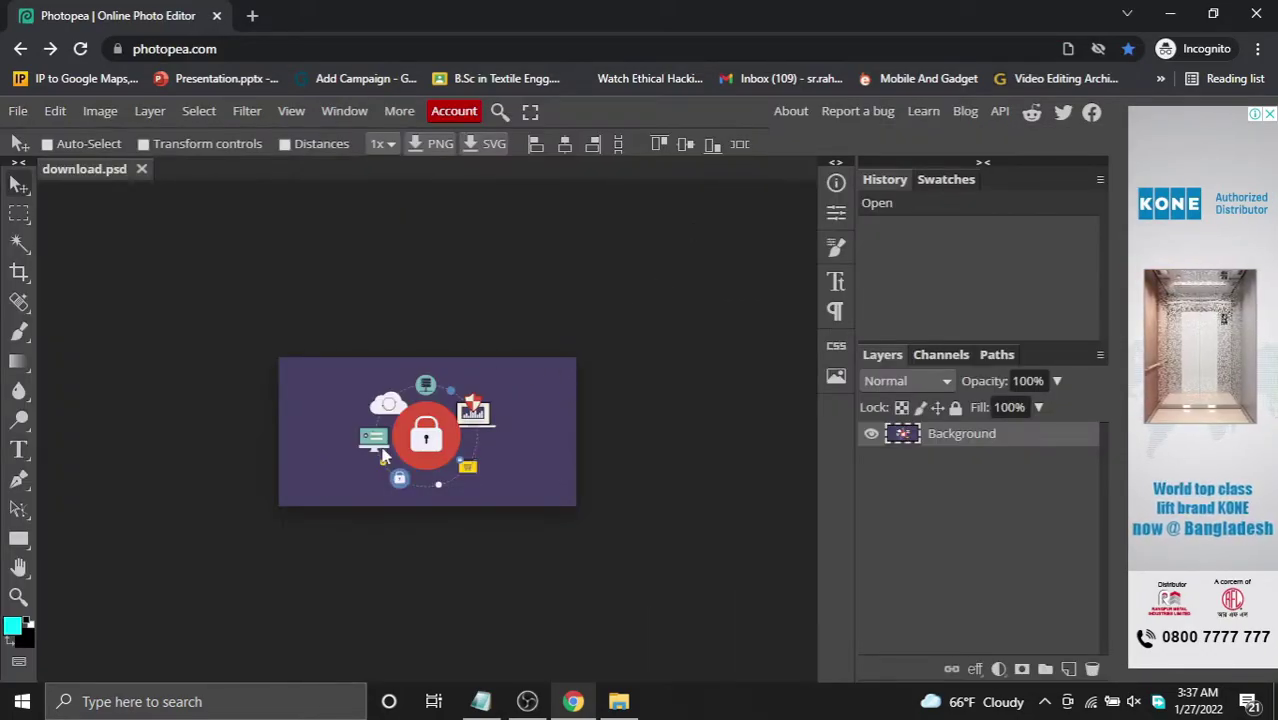
{"action": "right_click", "coordinate": [15, 218]}
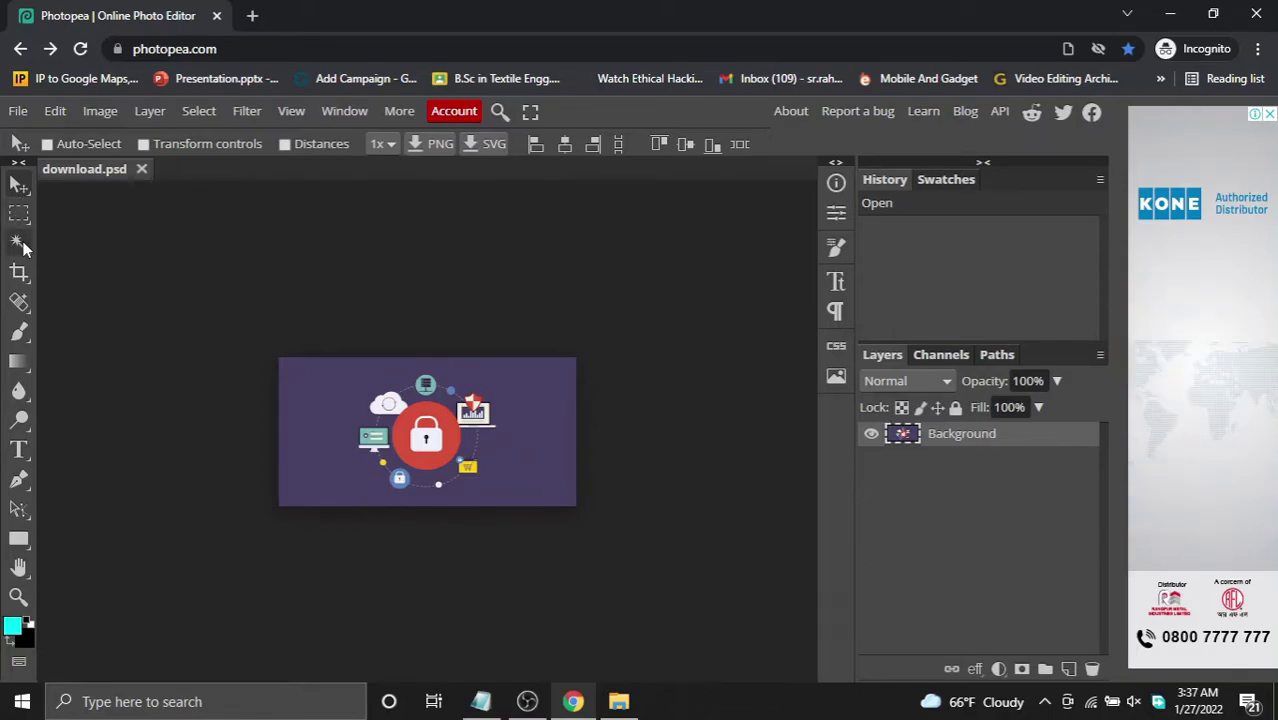
{"action": "right_click", "coordinate": [22, 245]}
{"action": "right_click", "coordinate": [22, 185]}
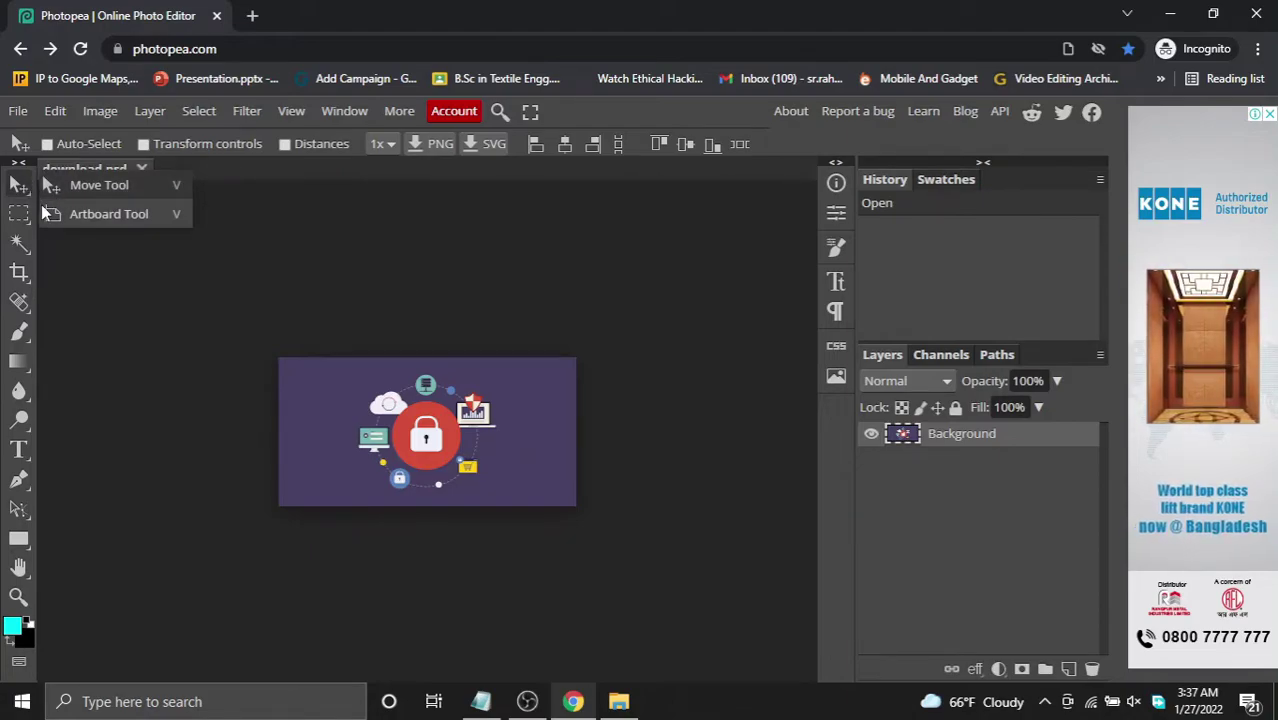
{"action": "right_click", "coordinate": [19, 218]}
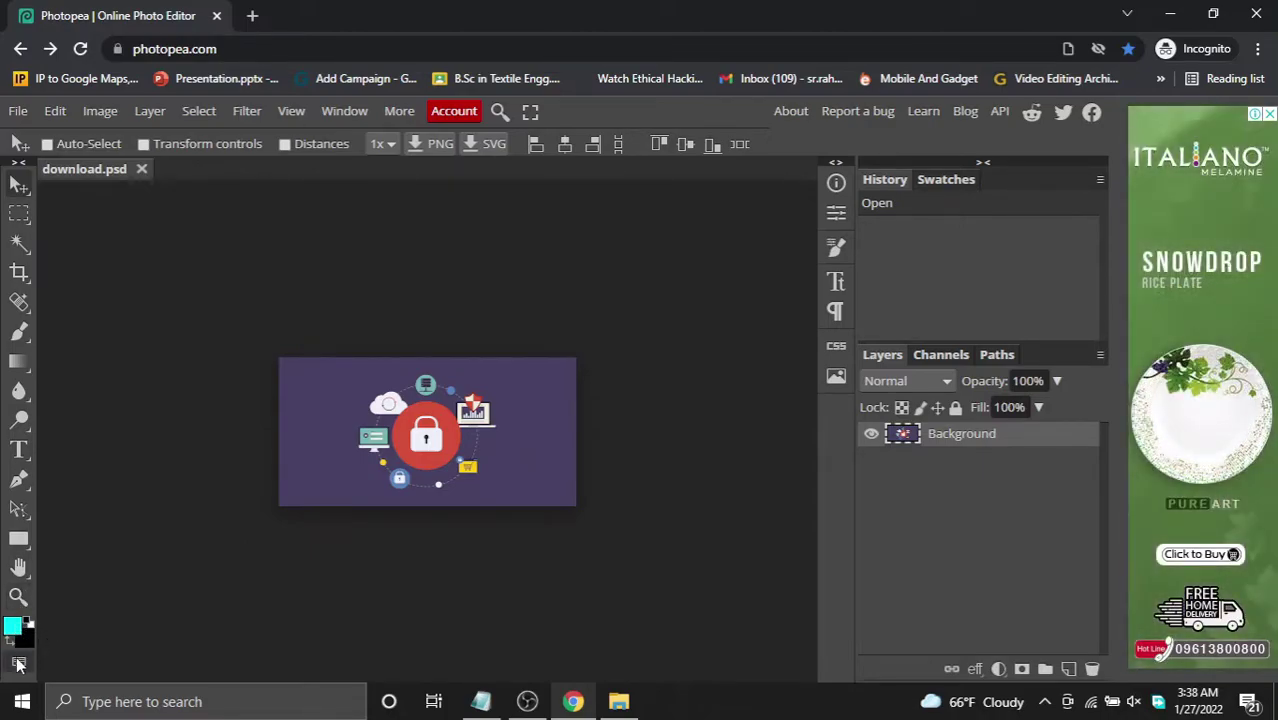
{"action": "left_click", "coordinate": [397, 111]}
{"action": "left_click", "coordinate": [338, 114]}
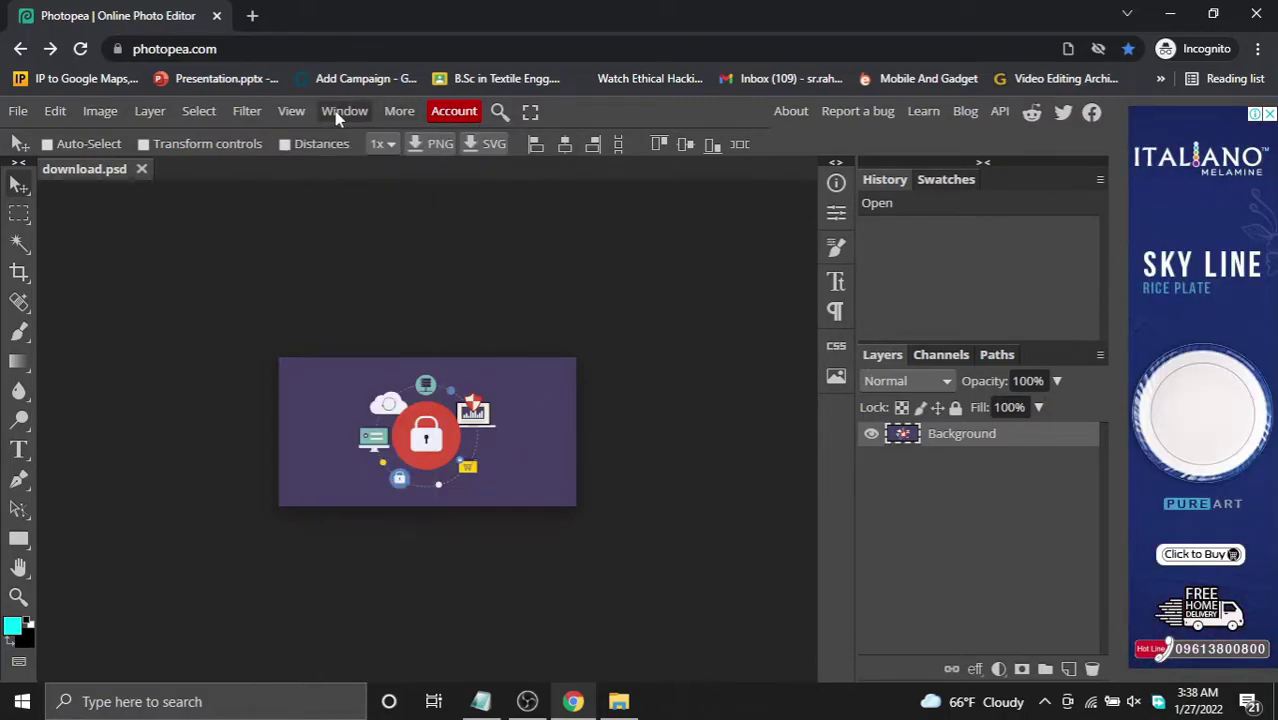
{"action": "left_click", "coordinate": [340, 116]}
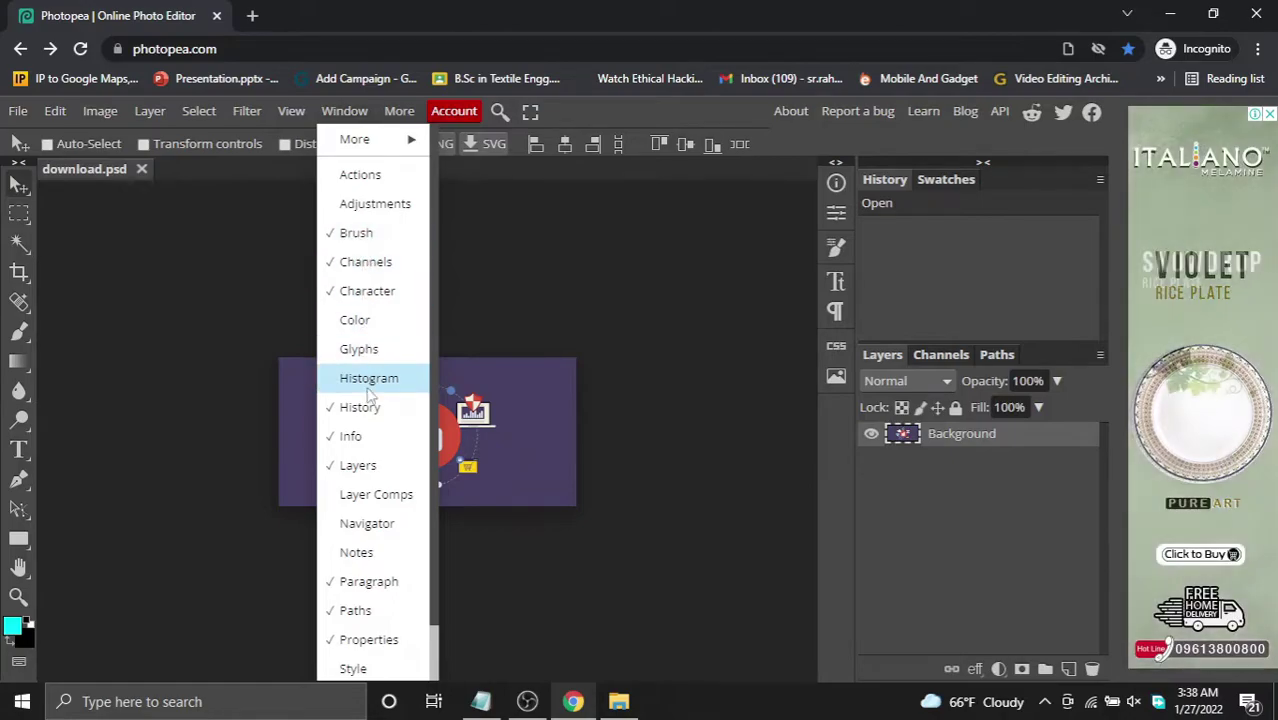
{"action": "scroll", "coordinate": [375, 400], "scroll_direction": "down", "scroll_amount": 1}
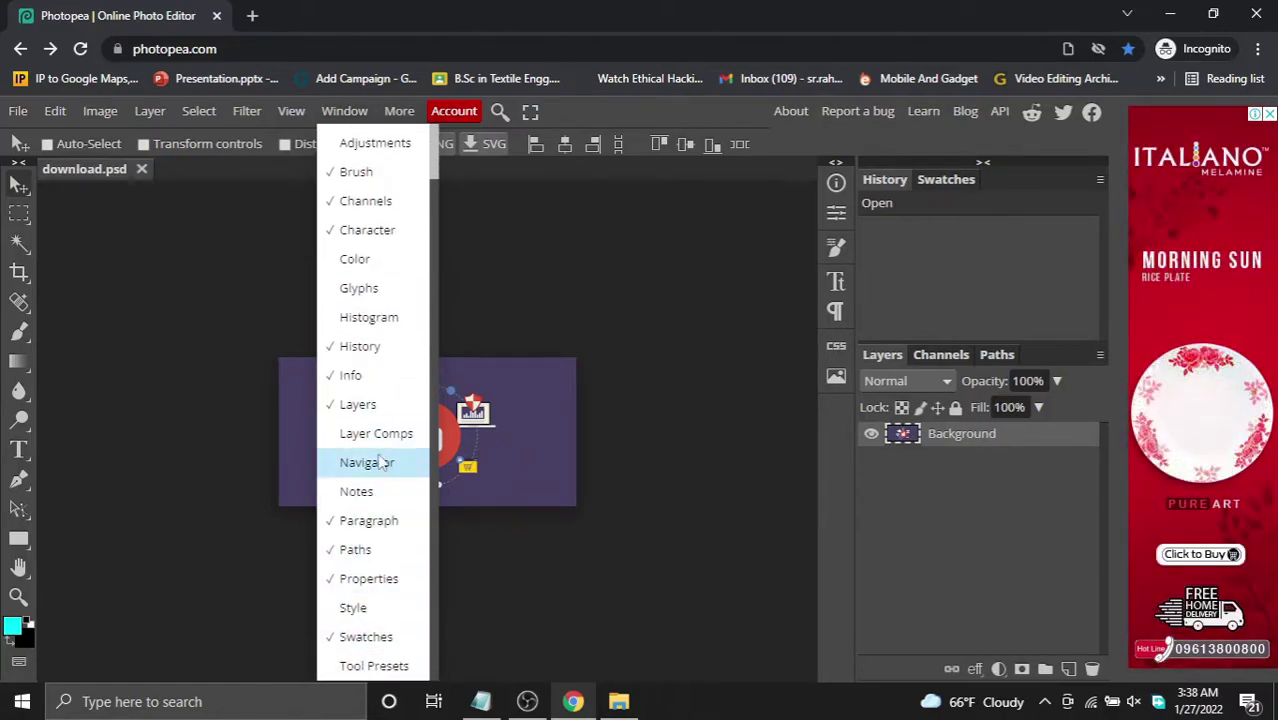
{"action": "scroll", "coordinate": [377, 203], "scroll_direction": "up", "scroll_amount": 1}
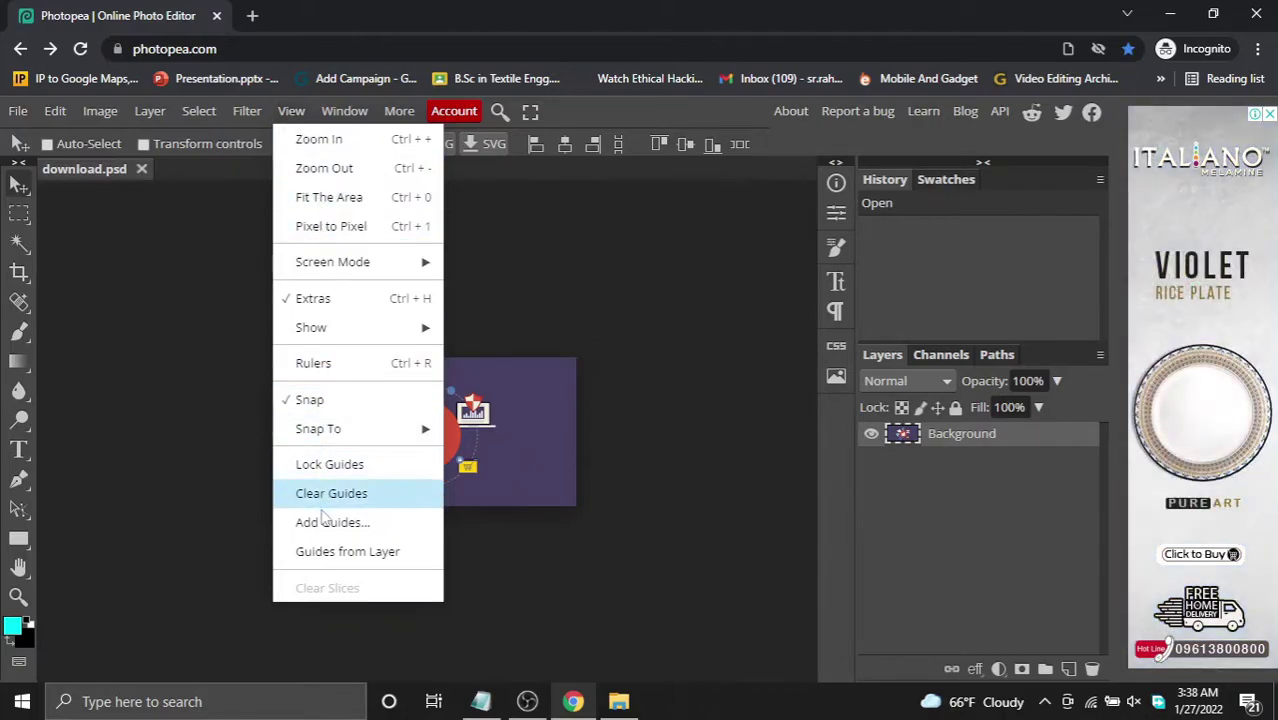
{"action": "left_click", "coordinate": [246, 110]}
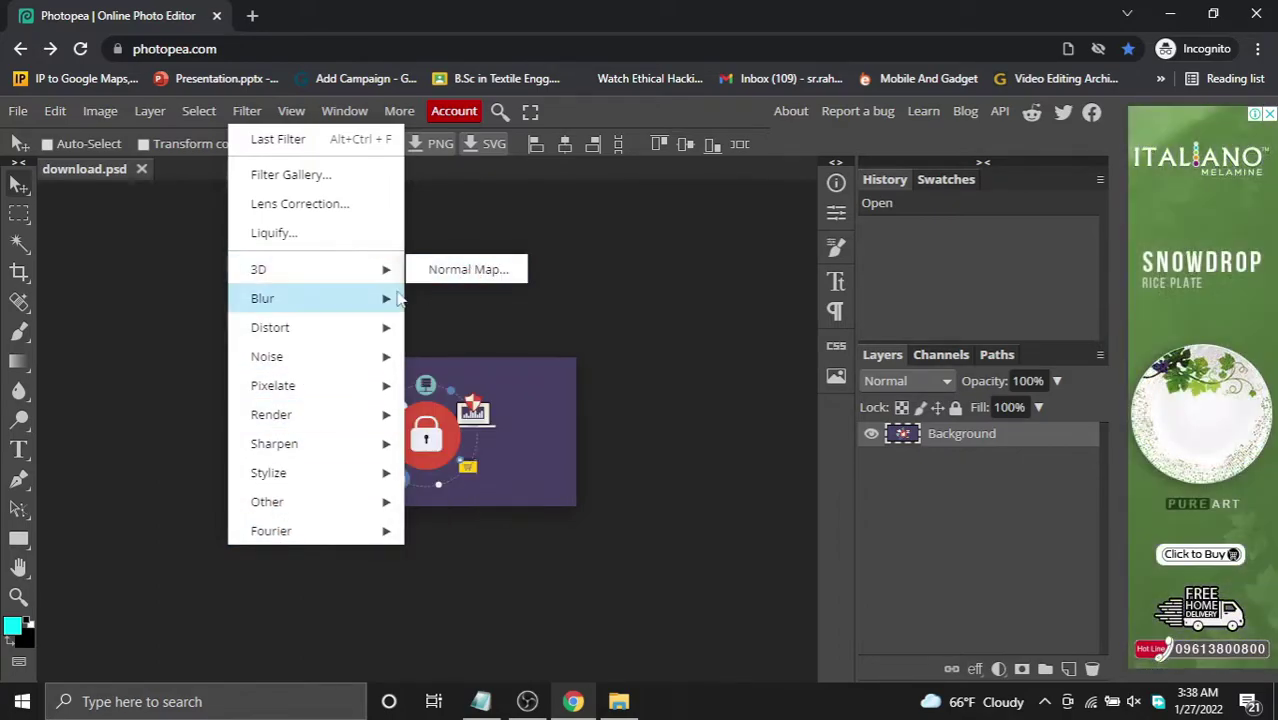
{"action": "mouse_move", "coordinate": [262, 298]}
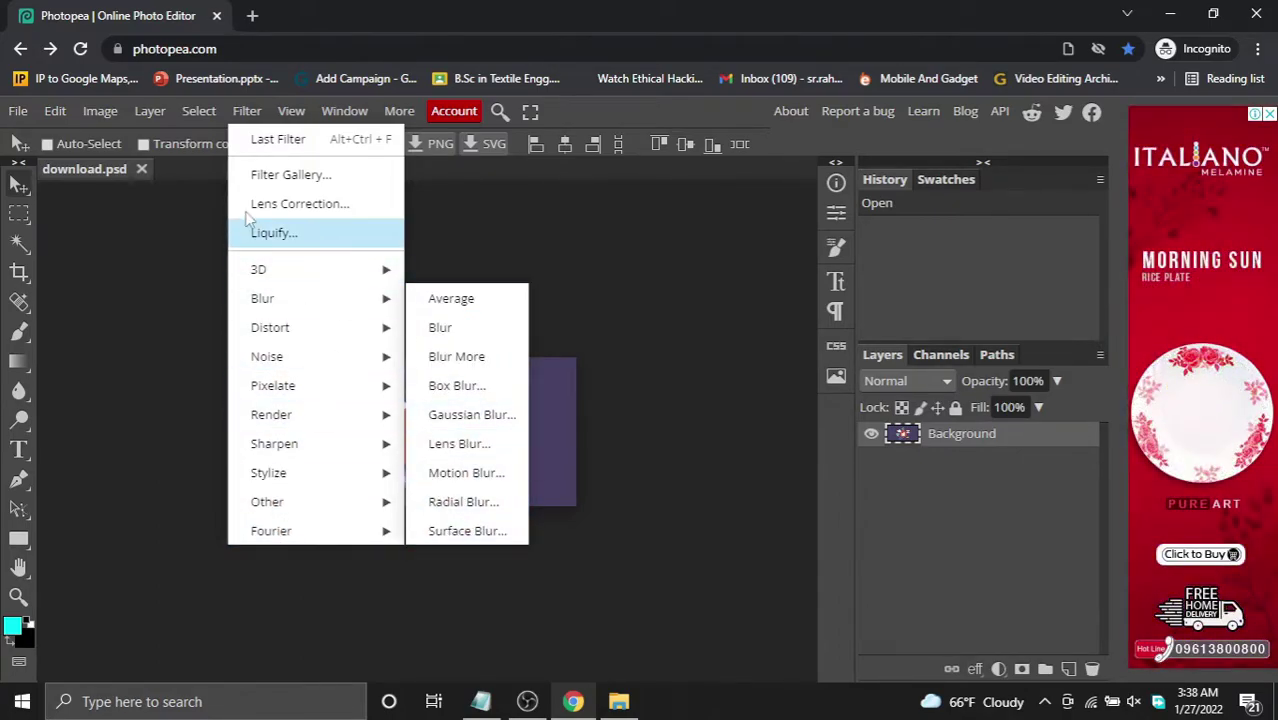
{"action": "left_click", "coordinate": [199, 111]}
{"action": "left_click", "coordinate": [202, 116]}
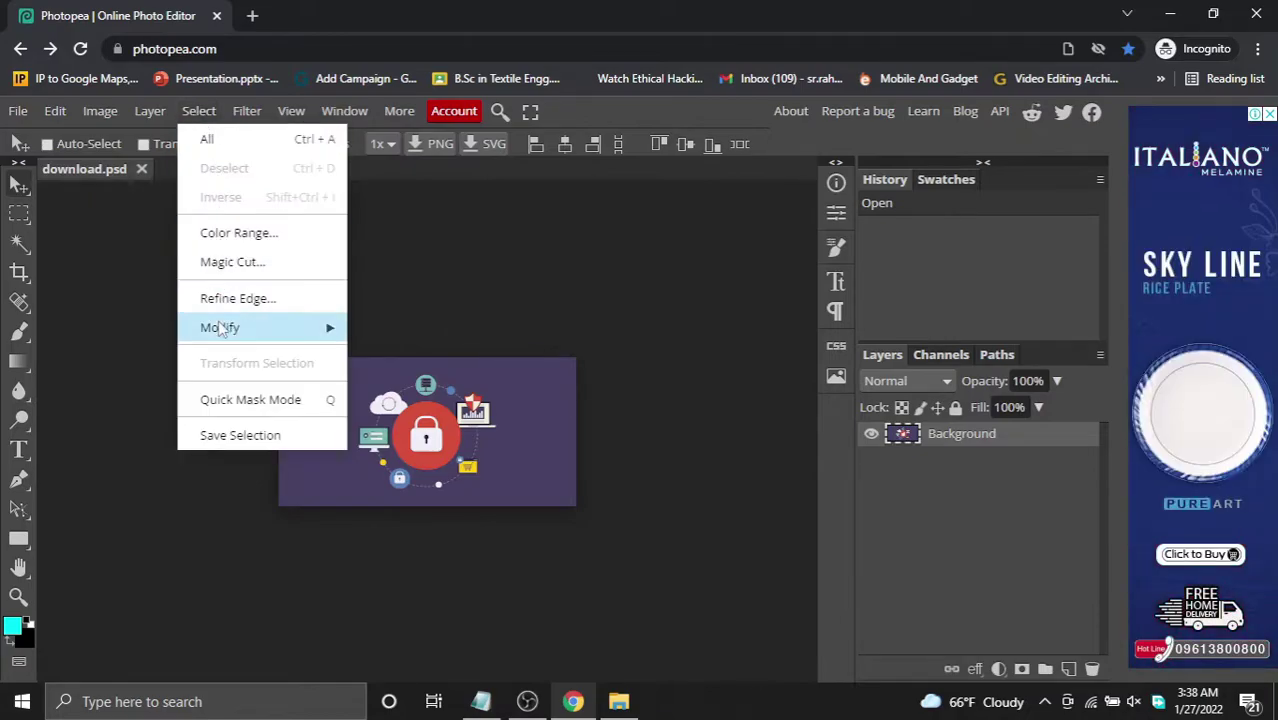
{"action": "left_click", "coordinate": [151, 112]}
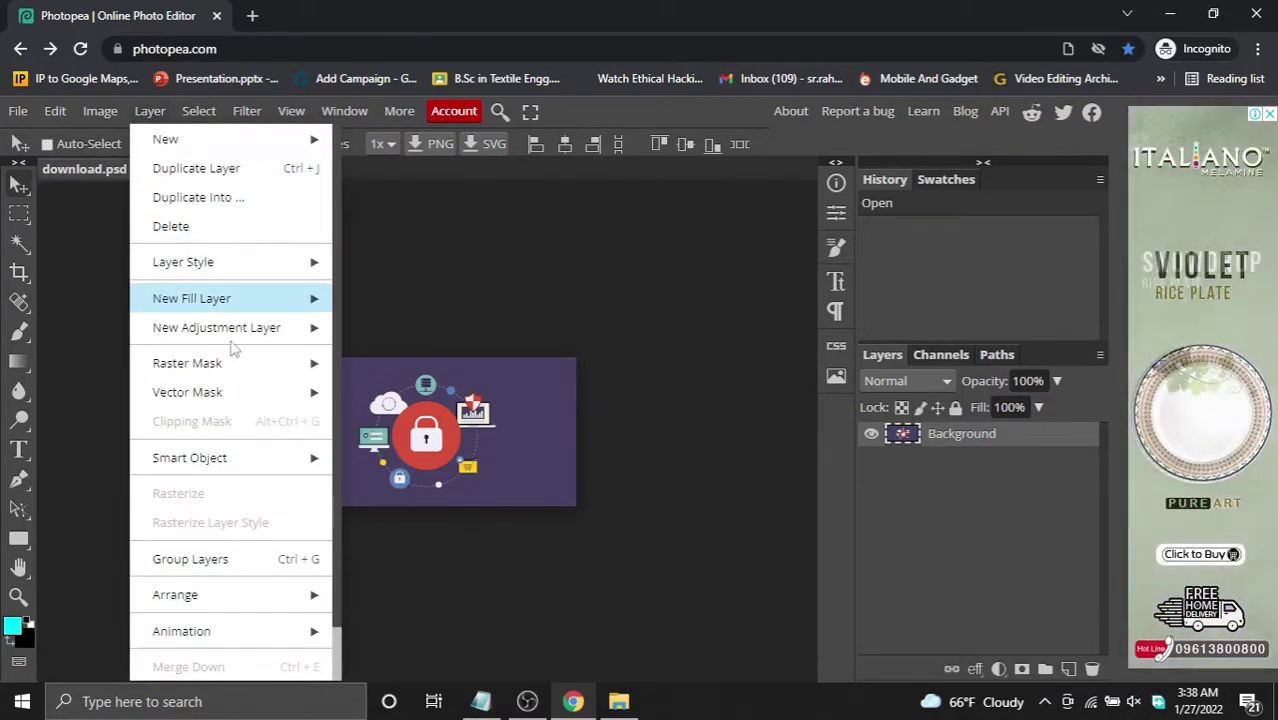
{"action": "scroll", "coordinate": [240, 594], "scroll_direction": "down", "scroll_amount": 1}
{"action": "scroll", "coordinate": [234, 611], "scroll_direction": "down", "scroll_amount": 2}
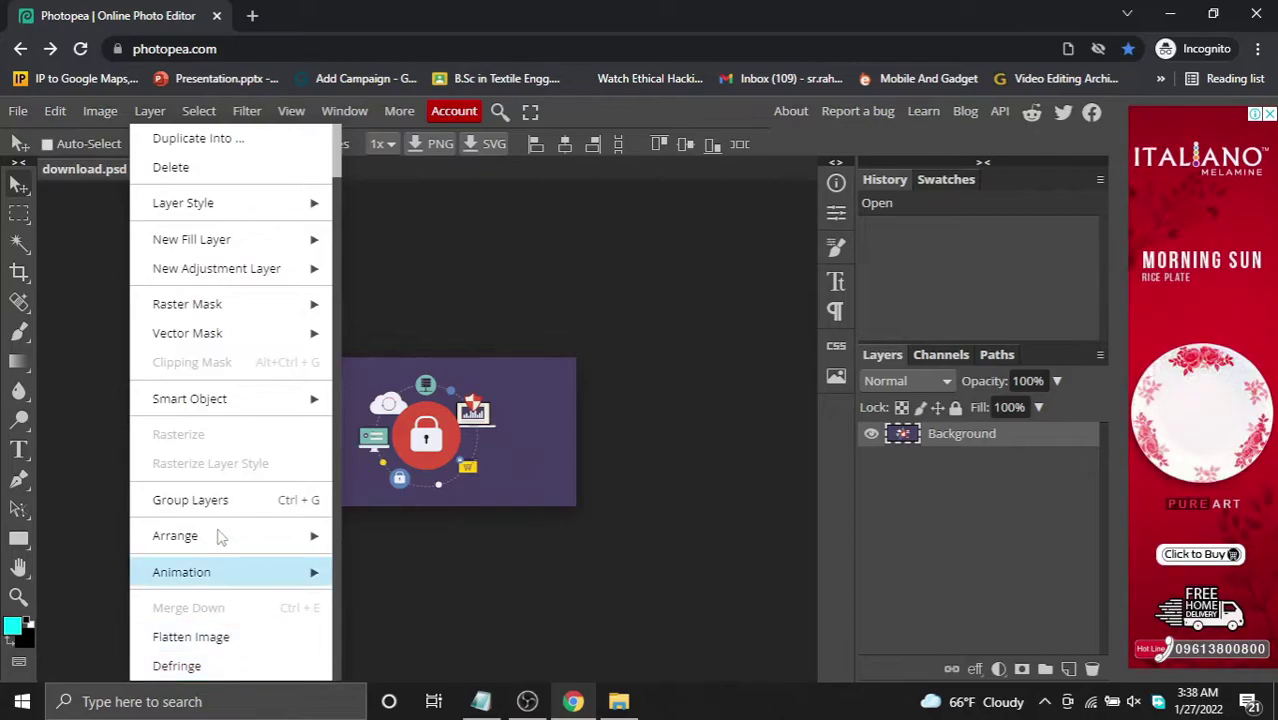
{"action": "left_click", "coordinate": [104, 111]}
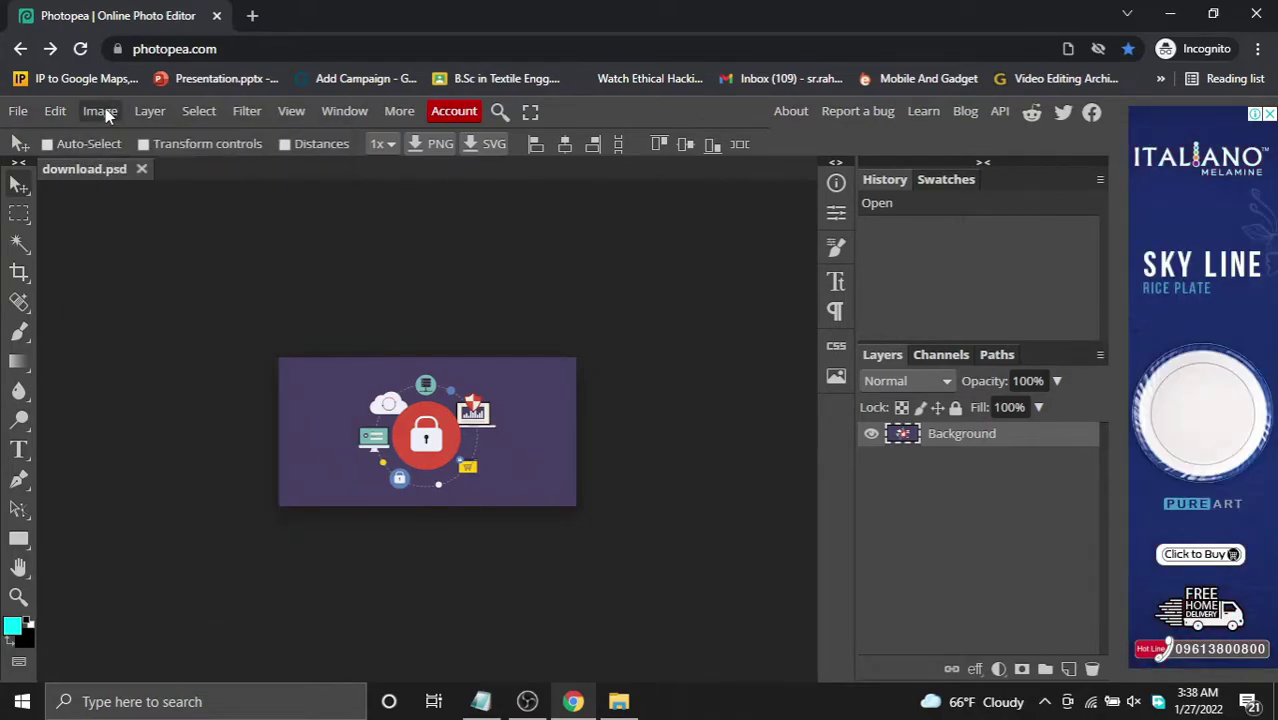
{"action": "left_click", "coordinate": [106, 112]}
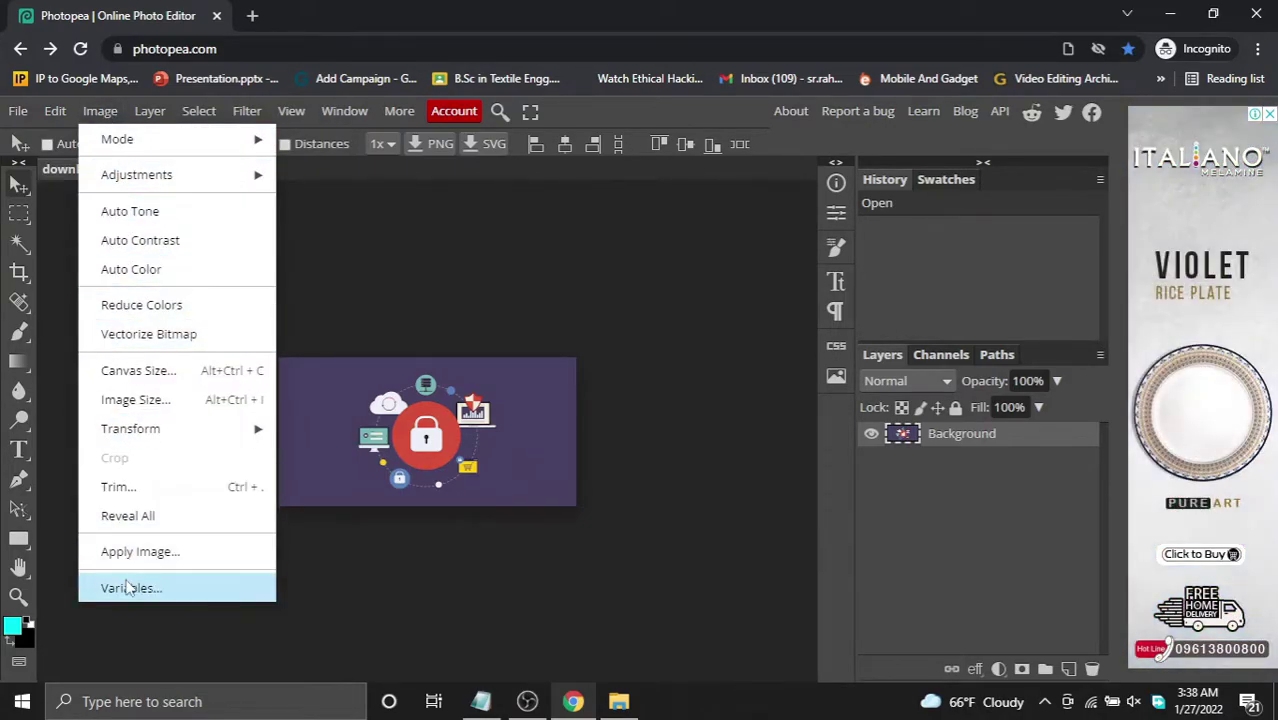
{"action": "left_click", "coordinate": [55, 111]}
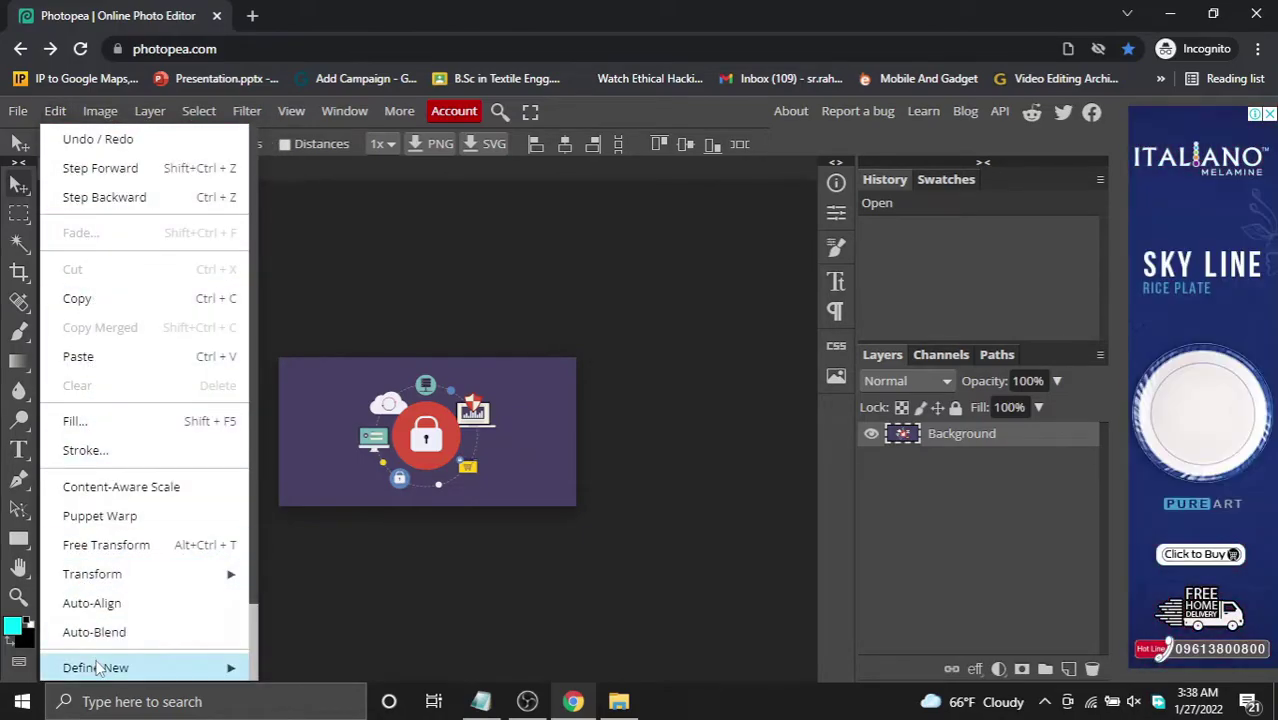
{"action": "left_click", "coordinate": [18, 111]}
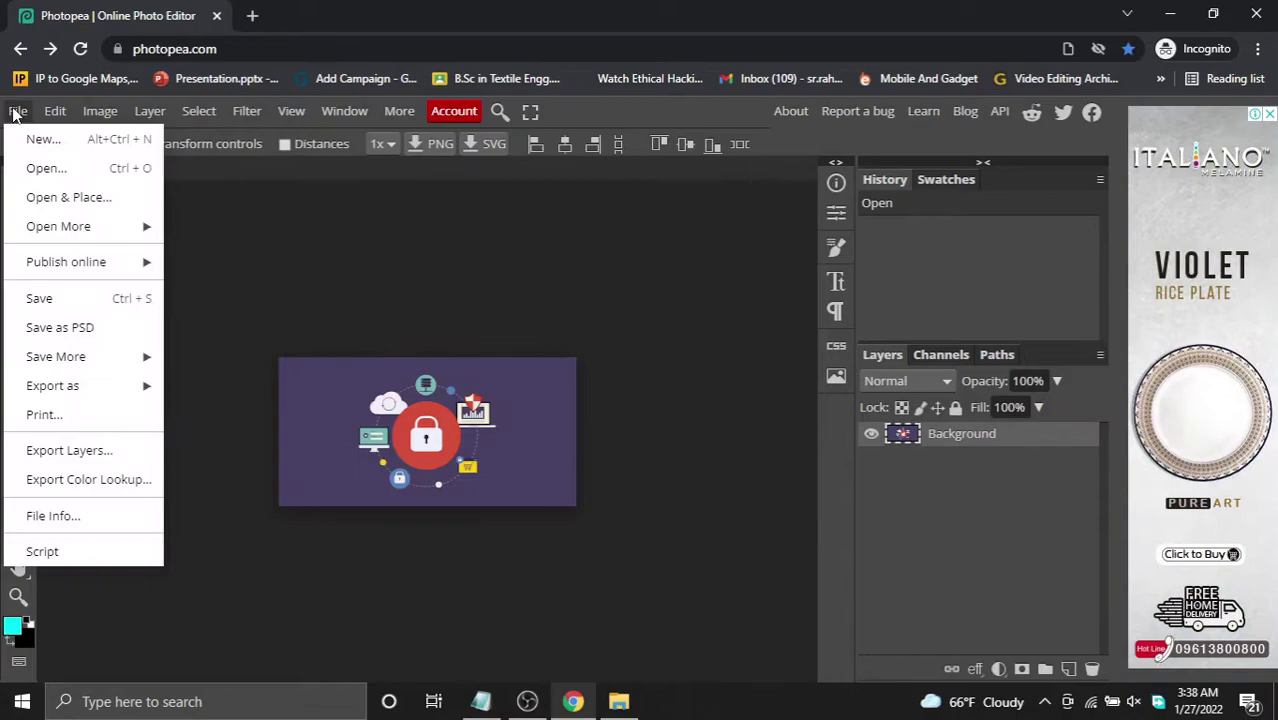
{"action": "left_click", "coordinate": [496, 214]}
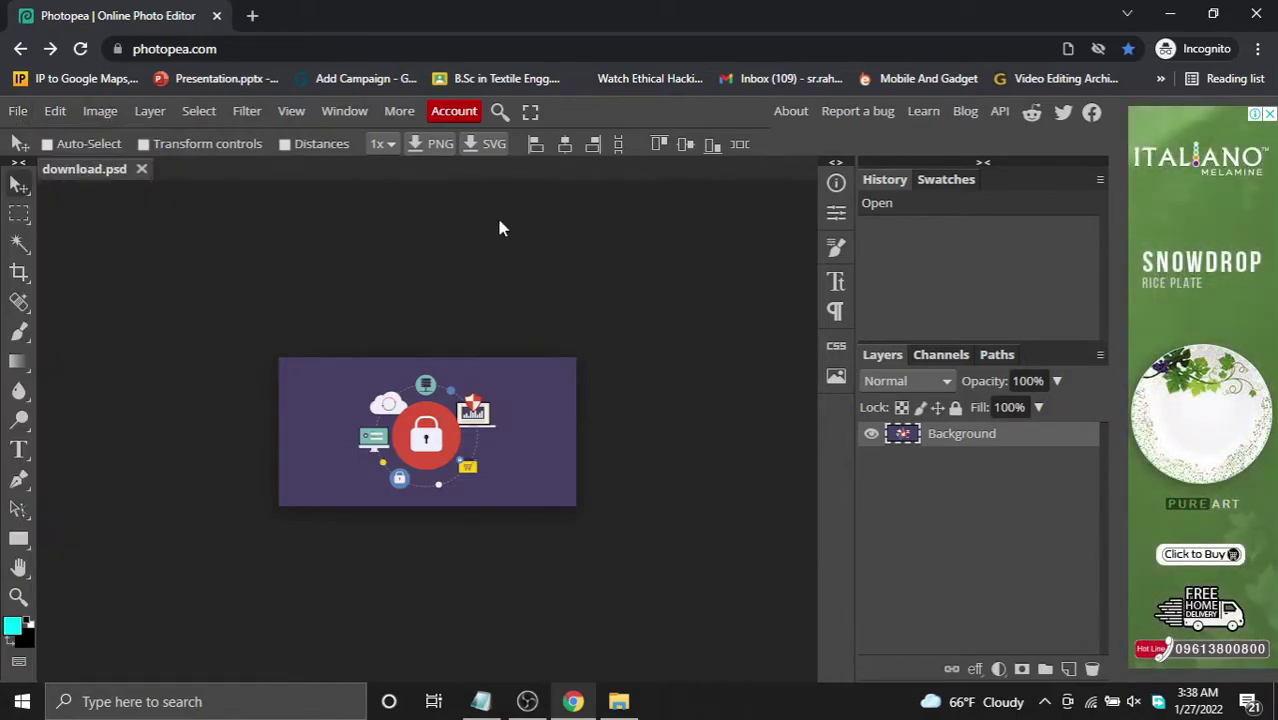
Look through the swatches, history and fill/adjustment layer list without adding anything
{"action": "left_click", "coordinate": [940, 182]}
{"action": "left_click", "coordinate": [872, 183]}
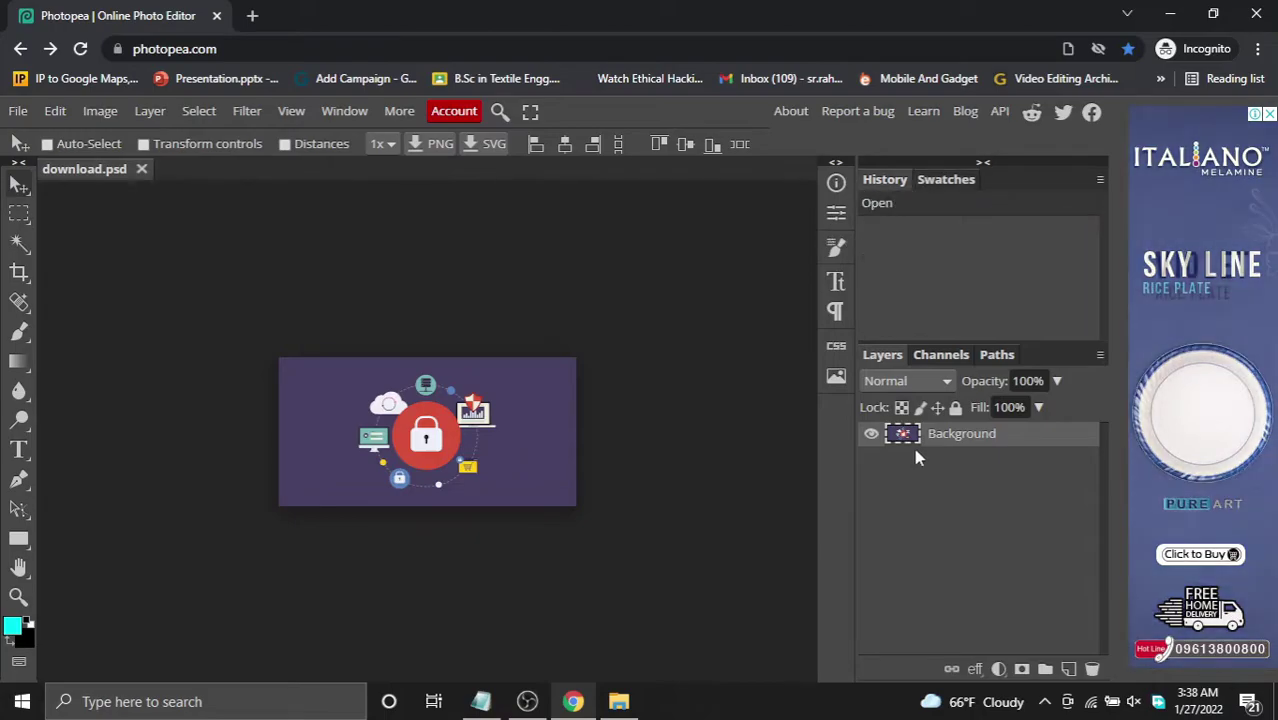
{"action": "left_click", "coordinate": [998, 669]}
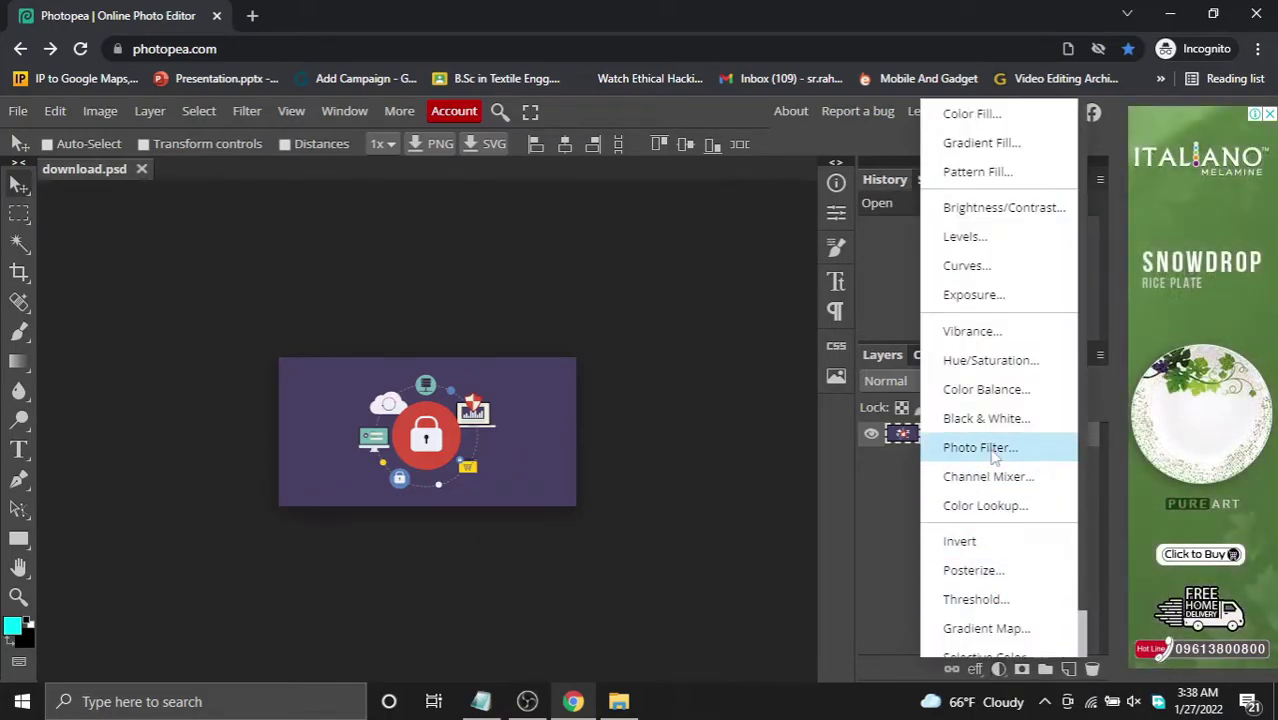
{"action": "scroll", "coordinate": [960, 190], "scroll_direction": "down", "scroll_amount": 1}
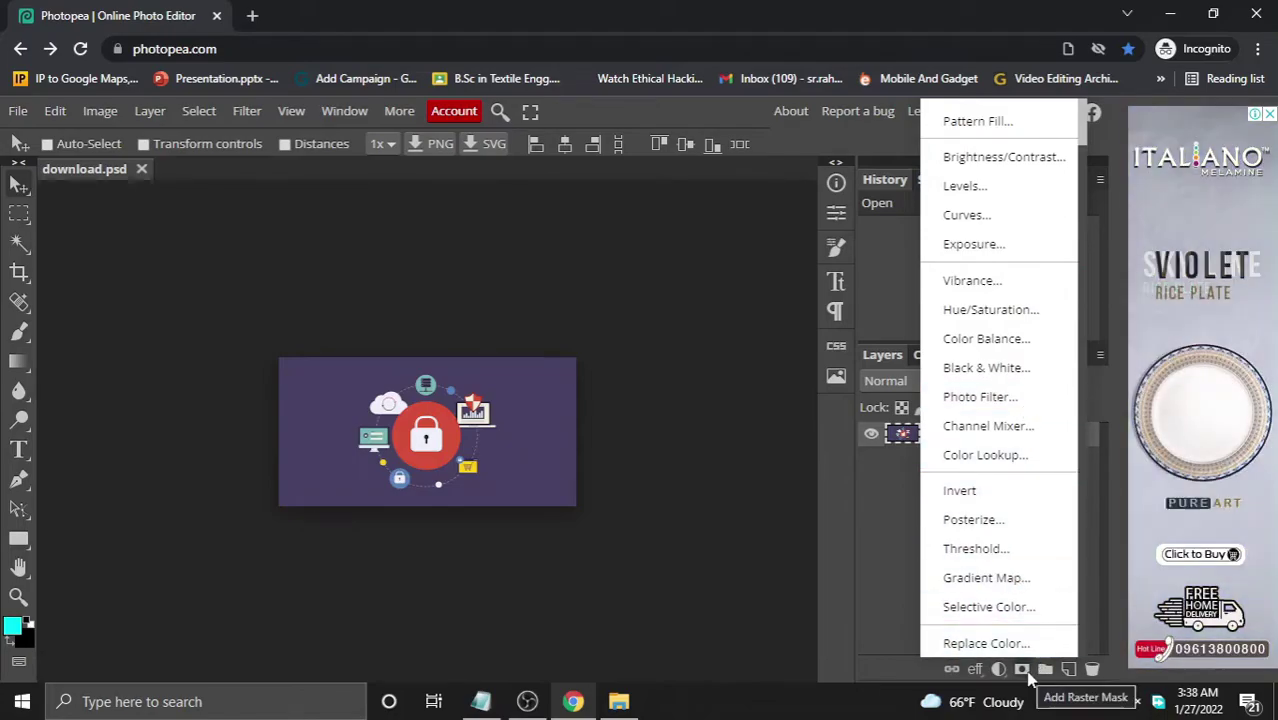
{"action": "left_click", "coordinate": [897, 589]}
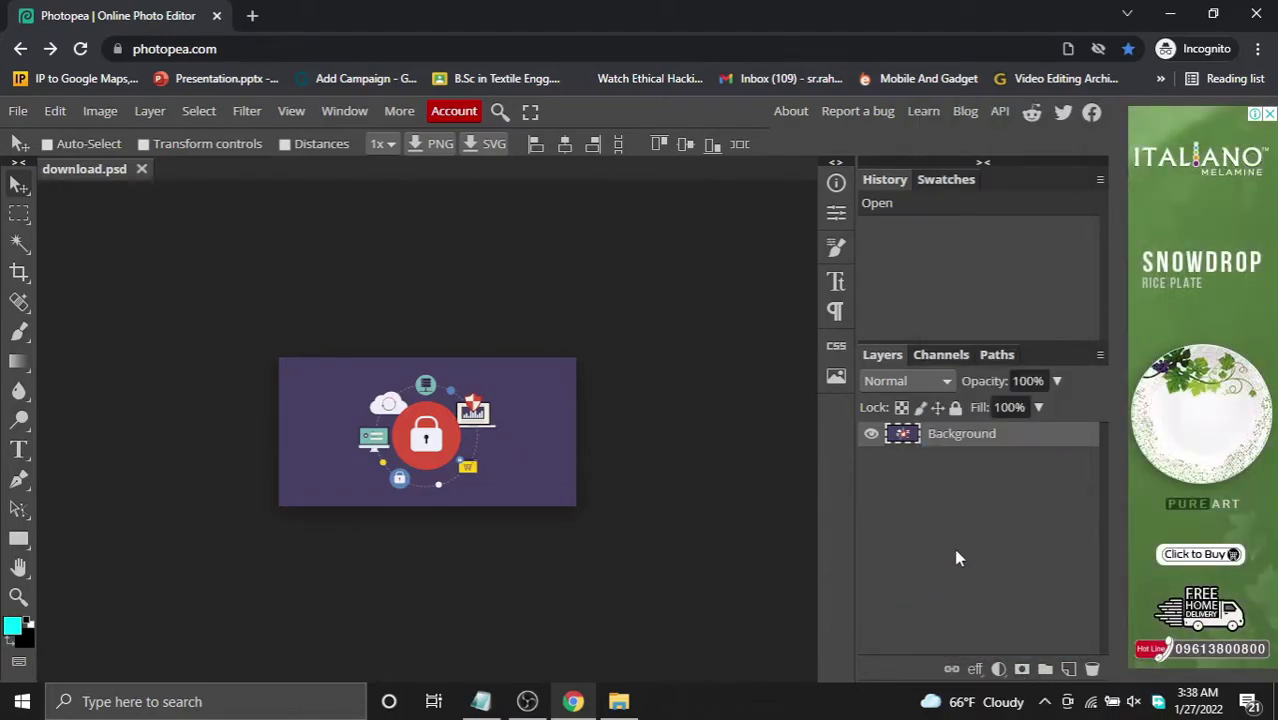
Add an empty Layer 1 above the Background, then reselect the Background layer
{"action": "left_click", "coordinate": [1067, 672]}
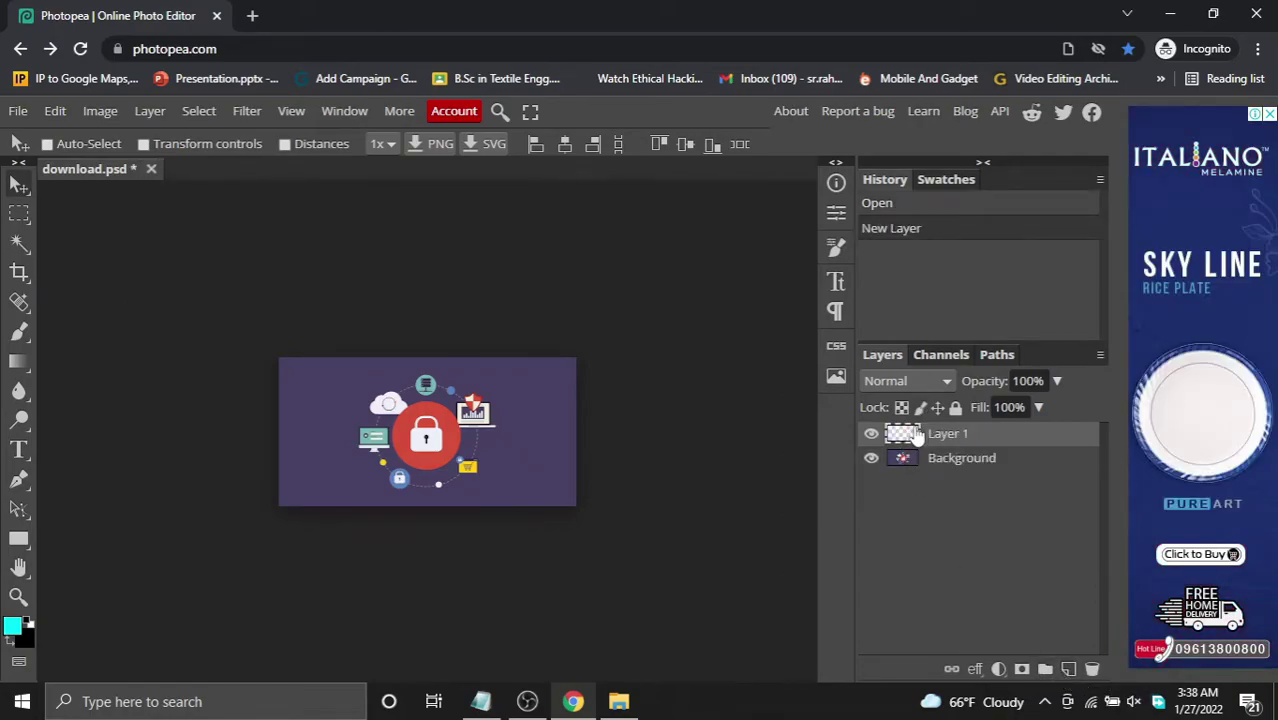
{"action": "left_click", "coordinate": [938, 460]}
{"action": "left_click", "coordinate": [945, 438]}
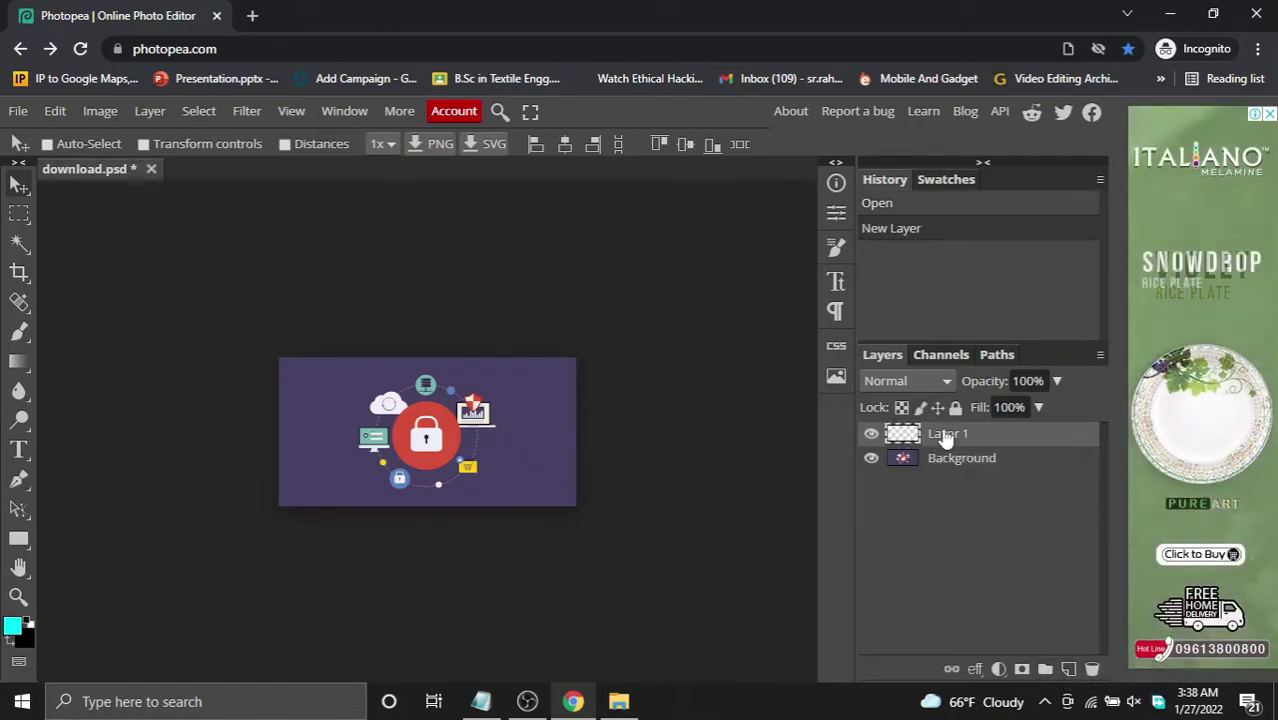
{"action": "left_click", "coordinate": [950, 467]}
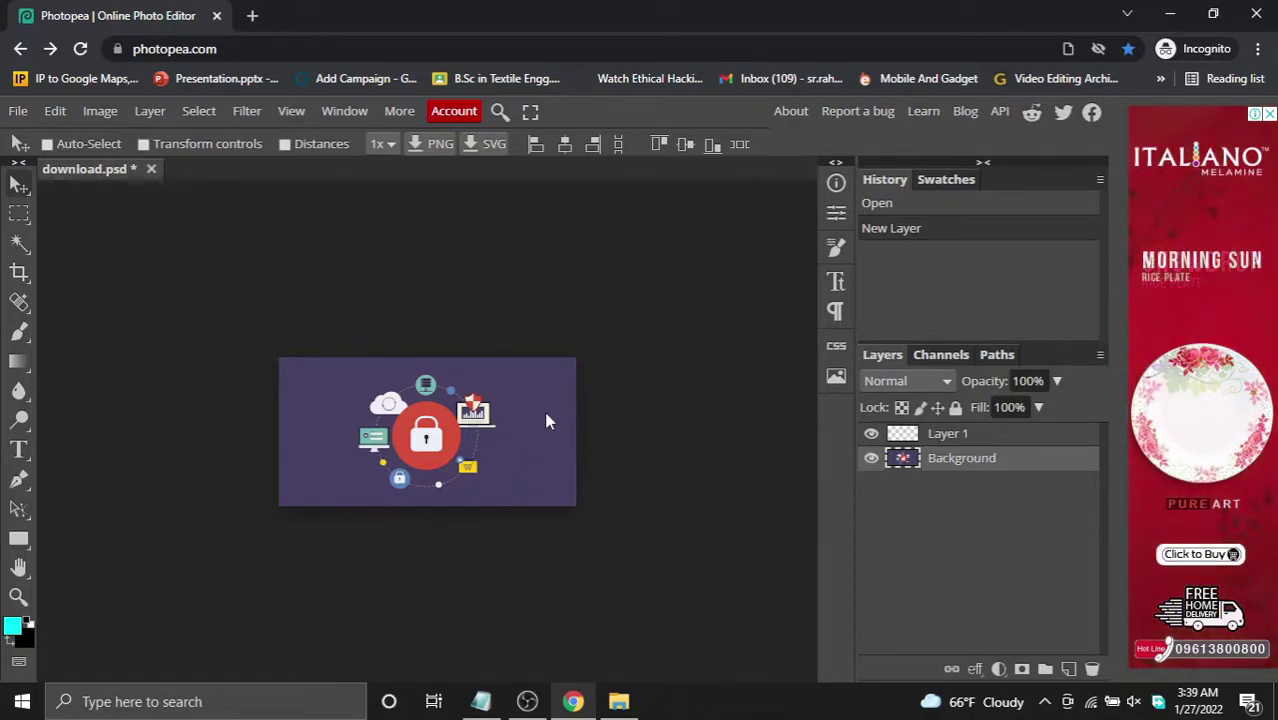
{"action": "right_click", "coordinate": [508, 403]}
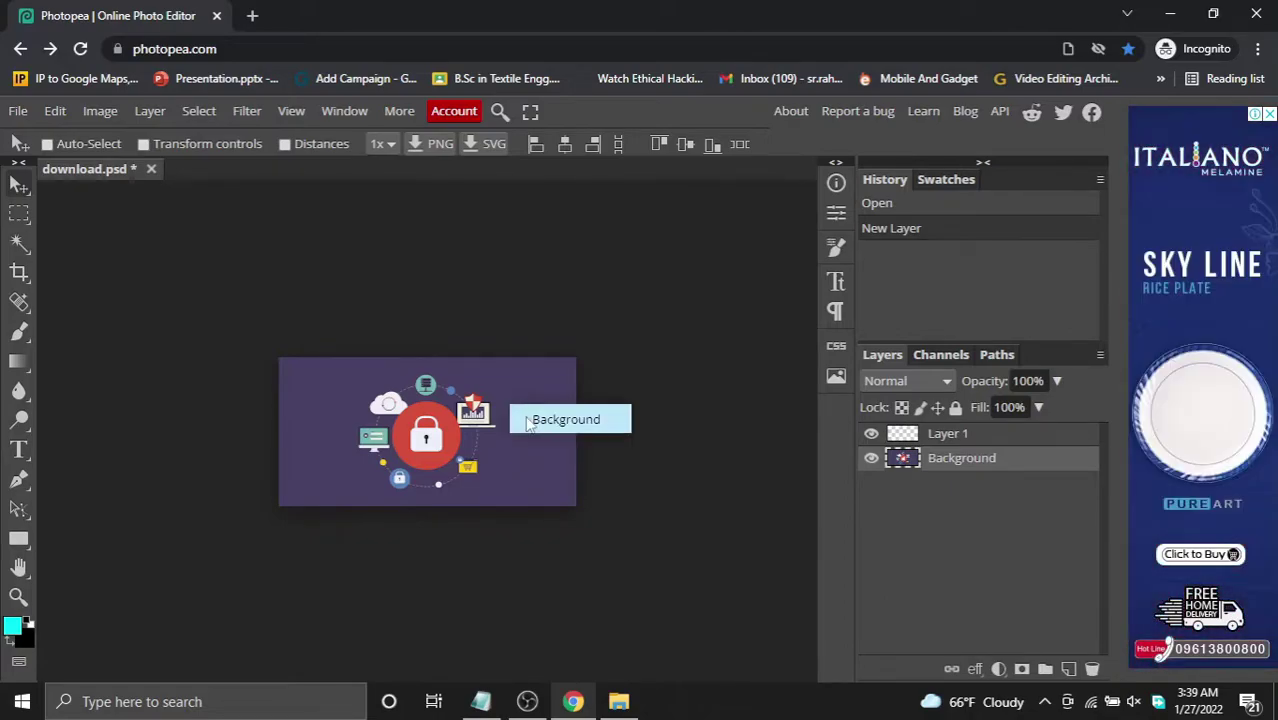
Set the foreground colour to teal 5ad8d8, then nudge the padlock image and move it back
{"action": "left_click", "coordinate": [12, 626]}
{"action": "left_click_drag", "start_coordinate": [271, 361], "coordinate": [284, 316]}
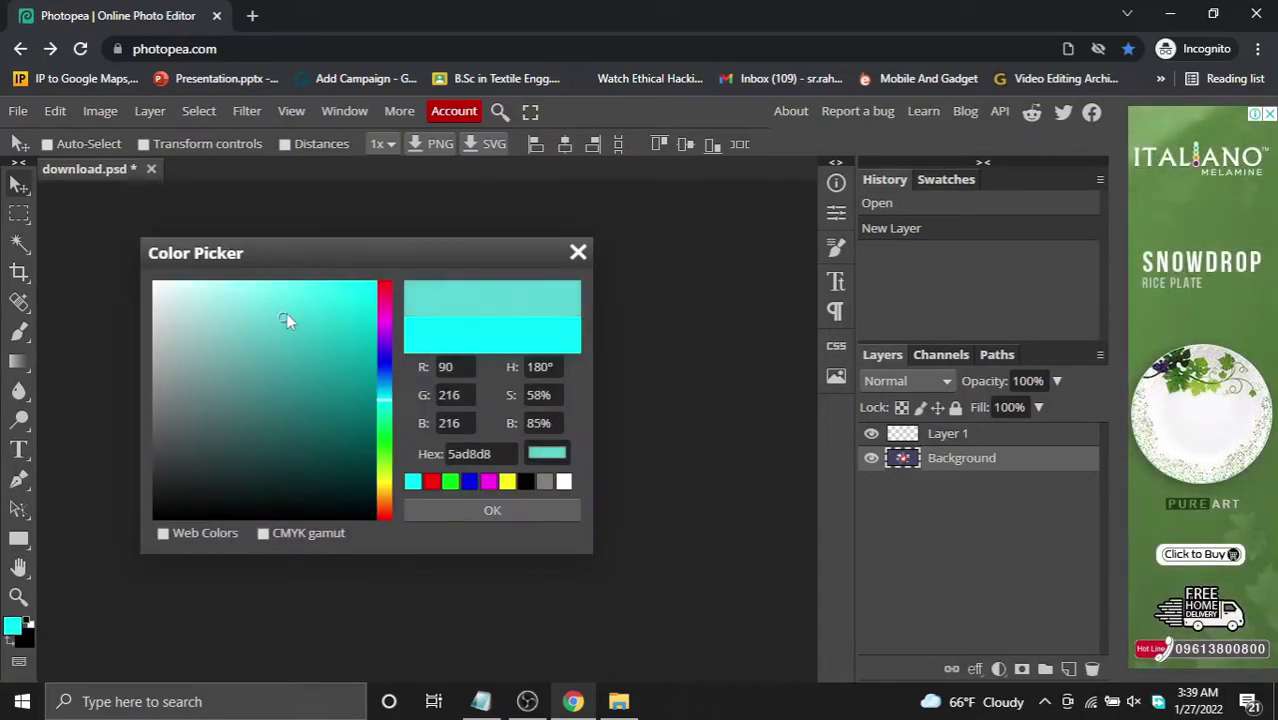
{"action": "left_click", "coordinate": [469, 512]}
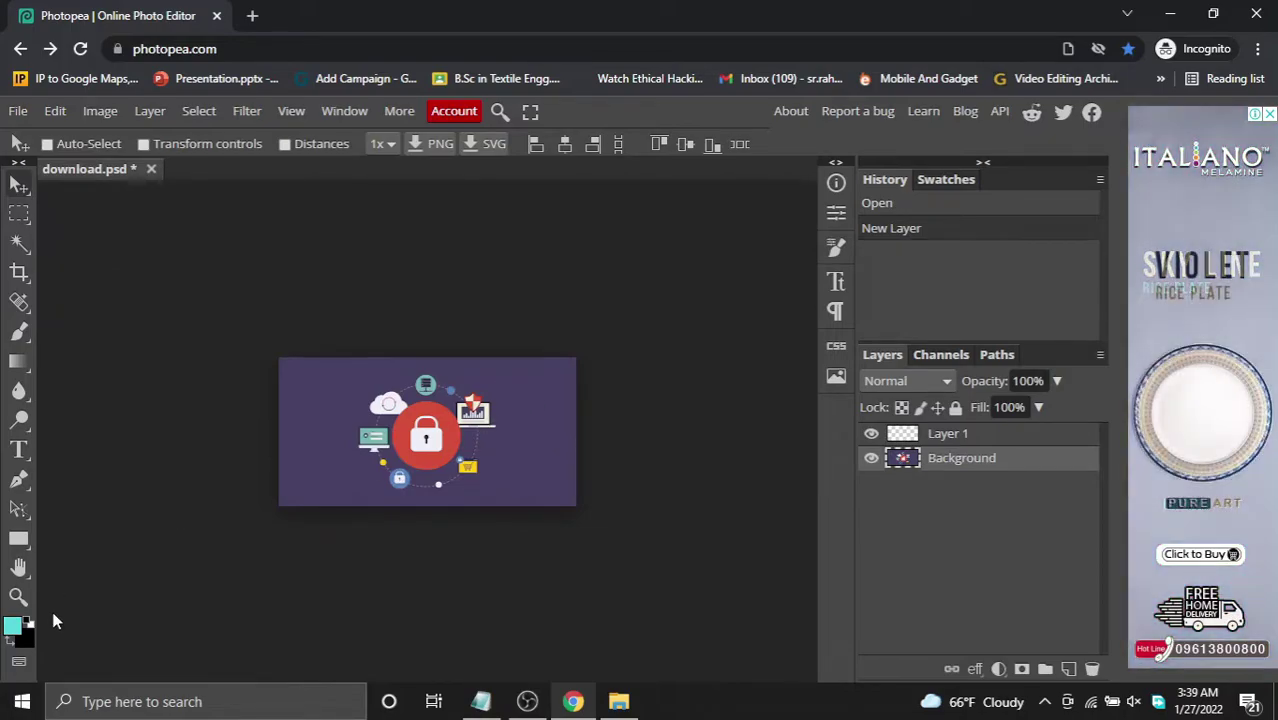
{"action": "mouse_move", "coordinate": [446, 425]}
{"action": "left_mouse_down"}
{"action": "mouse_move", "coordinate": [377, 444]}
{"action": "mouse_move", "coordinate": [425, 356]}
{"action": "left_mouse_up"}
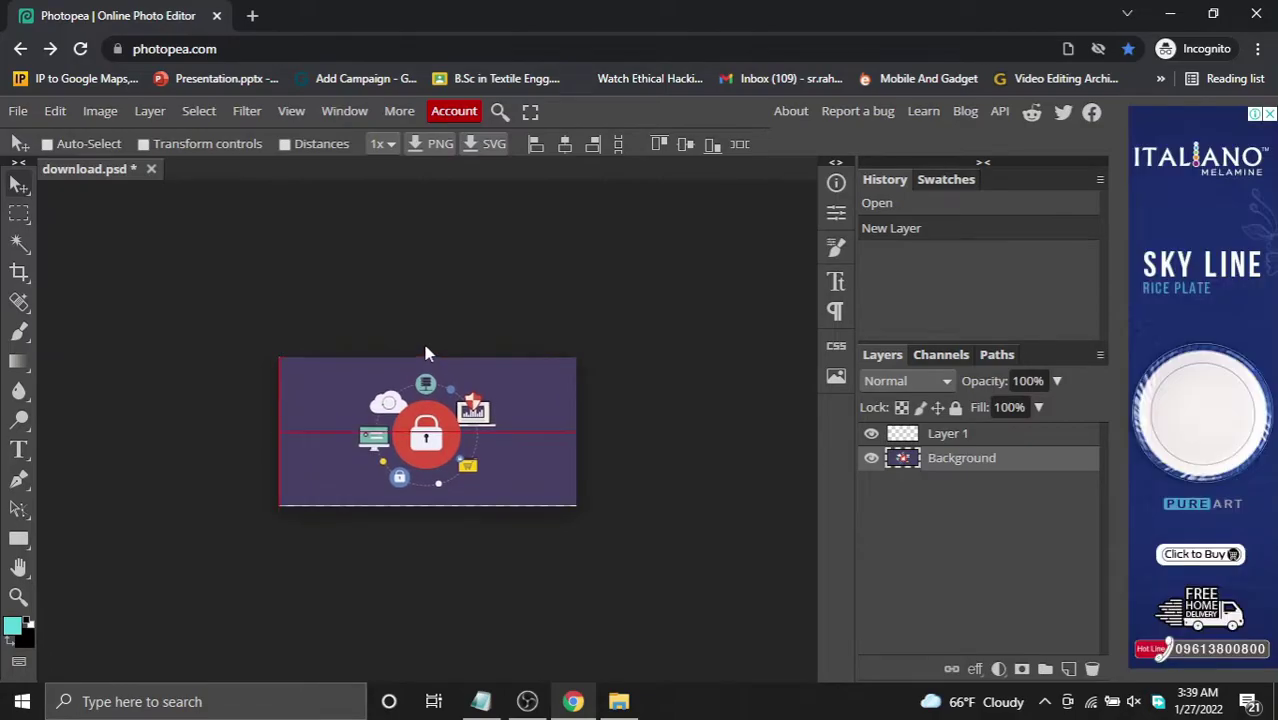
{"action": "left_click_drag", "start_coordinate": [425, 356], "coordinate": [446, 373]}
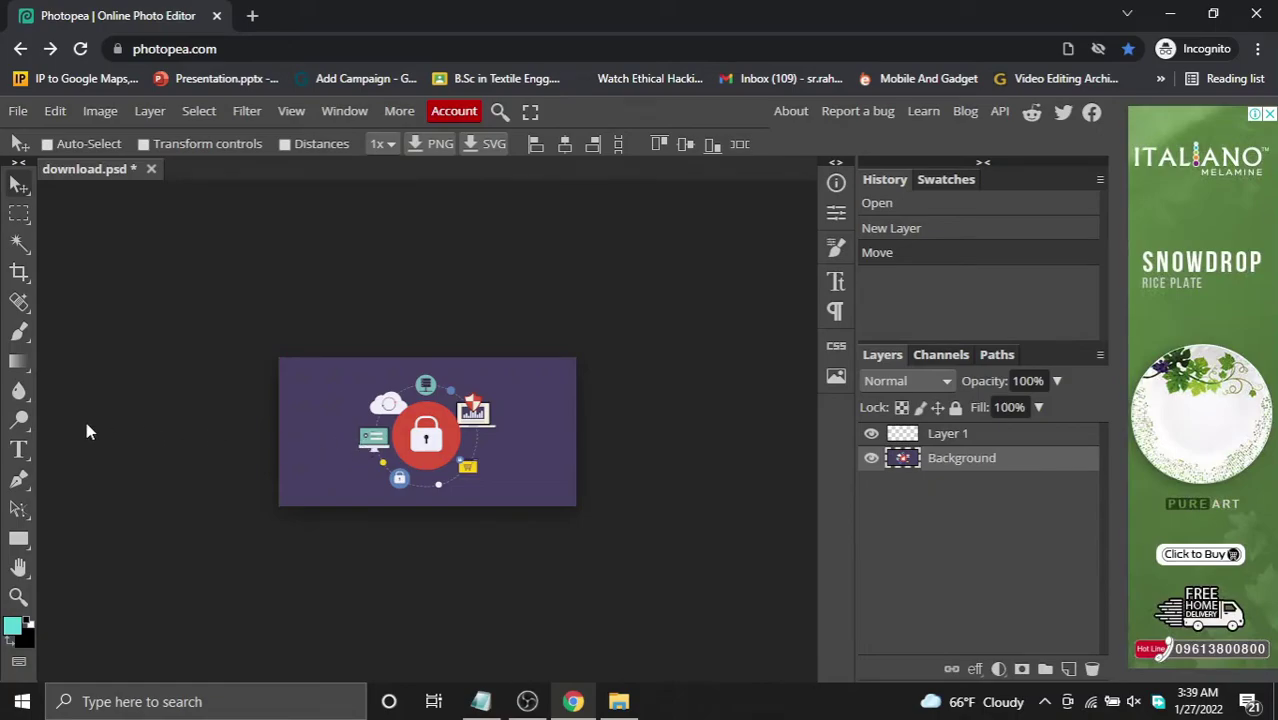
Crop the canvas slightly narrower on both sides around the padlock
{"action": "left_click", "coordinate": [19, 274]}
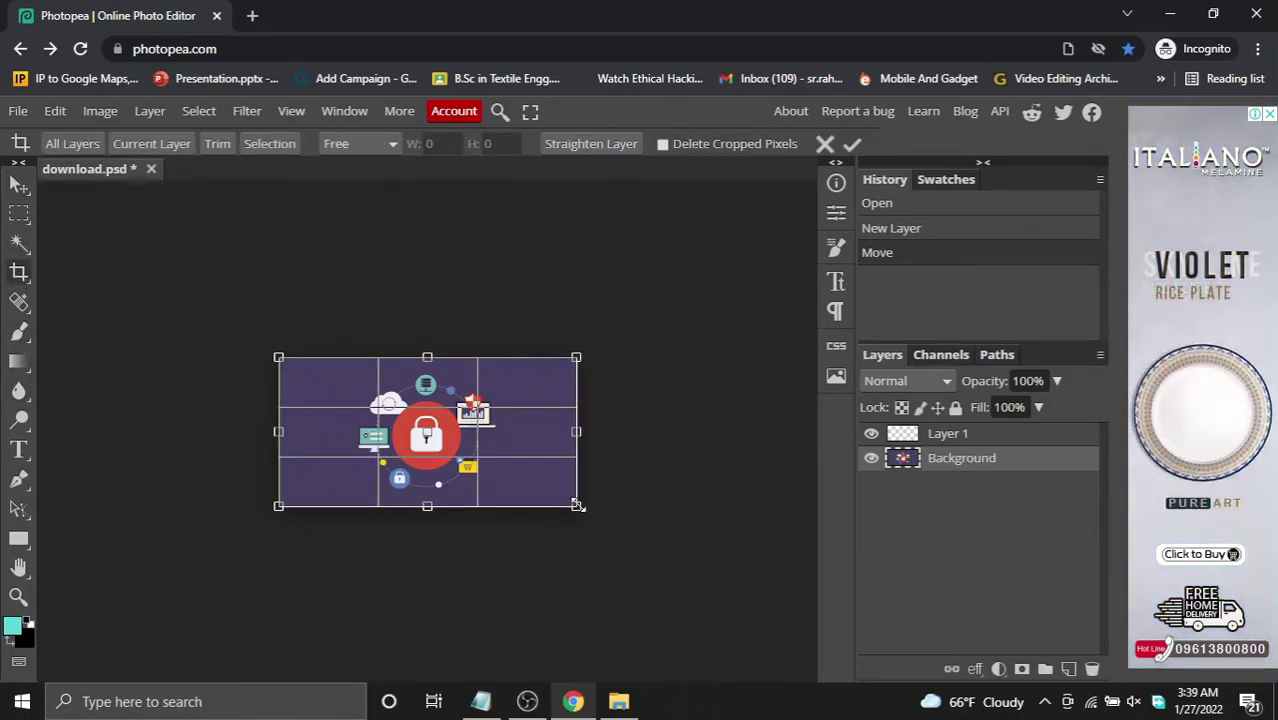
{"action": "left_click_drag", "start_coordinate": [576, 505], "coordinate": [553, 506]}
{"action": "left_click_drag", "start_coordinate": [419, 448], "coordinate": [430, 448]}
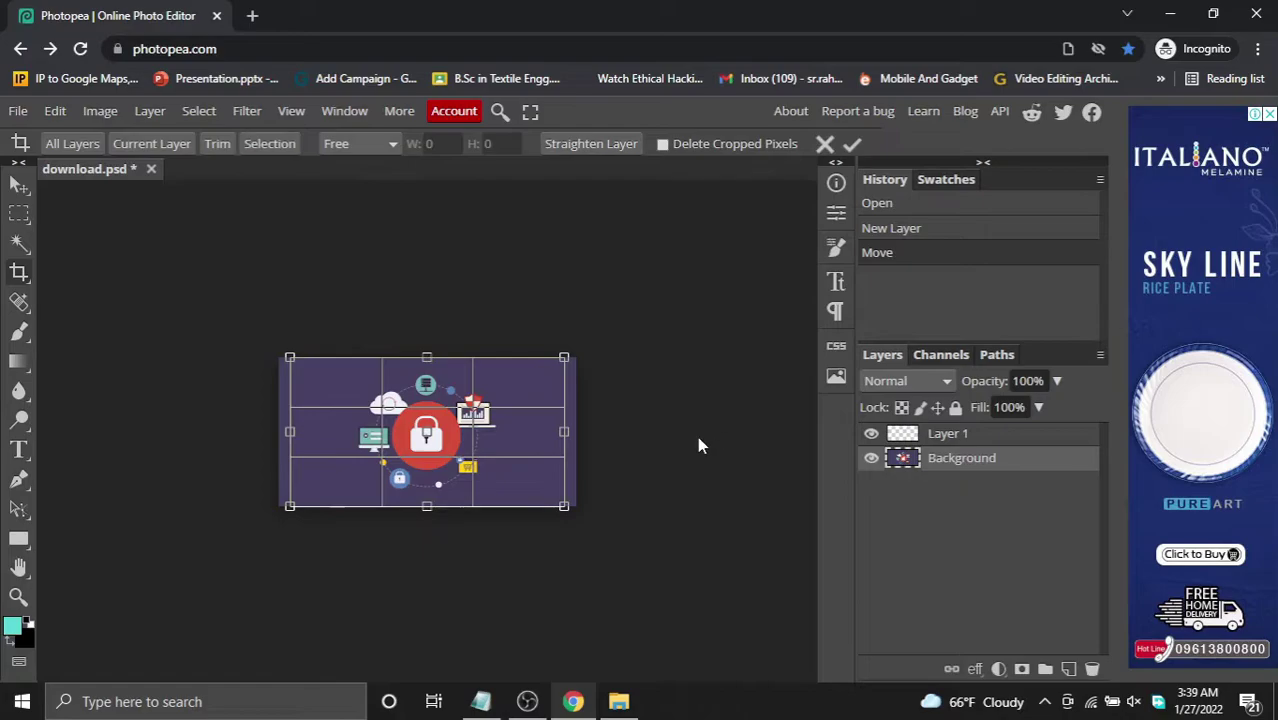
{"action": "key", "text": "Return"}
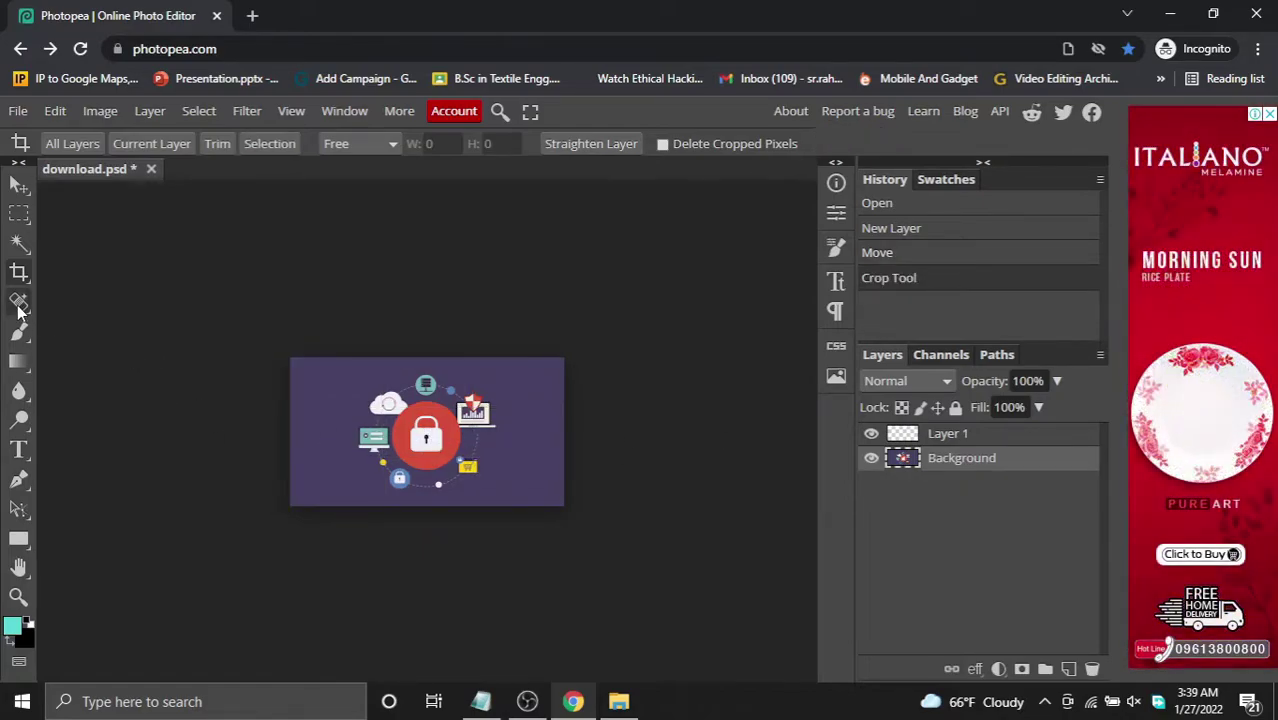
{"action": "left_click", "coordinate": [18, 451]}
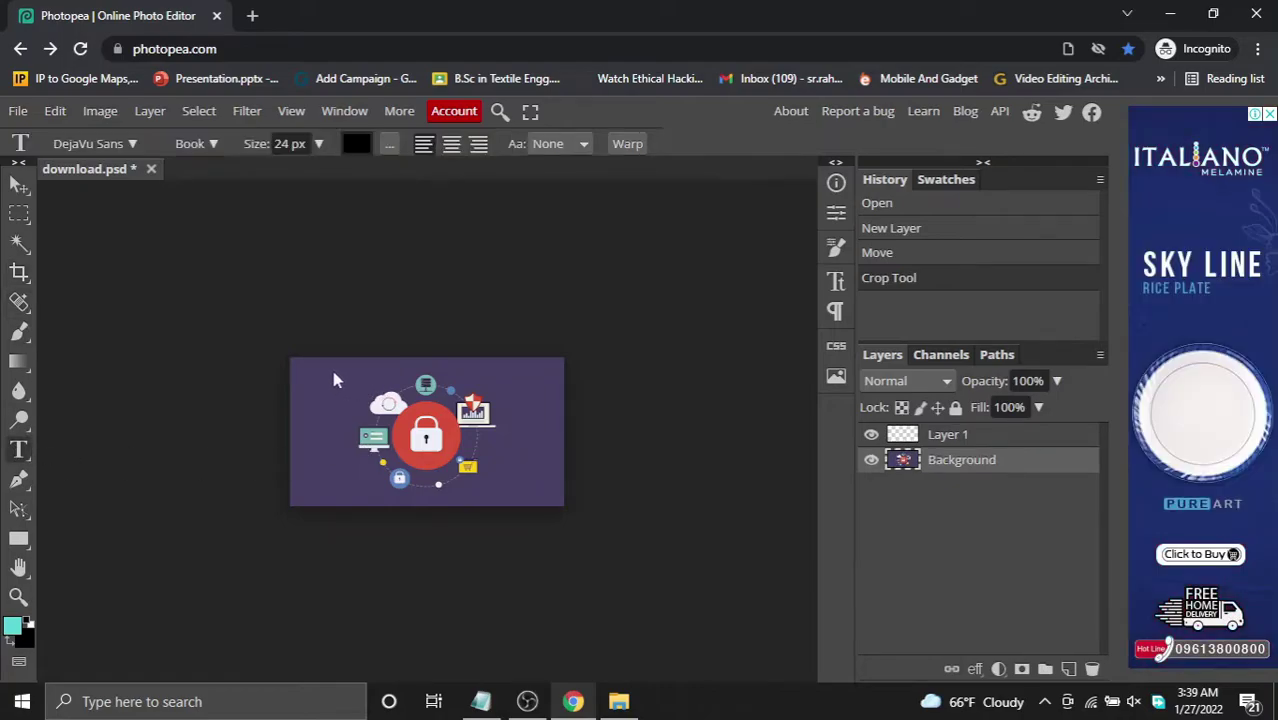
Draw a text box across the image top with 150 px size and teal 26a0a0 colour
{"action": "mouse_move", "coordinate": [314, 370]}
{"action": "left_mouse_down"}
{"action": "mouse_move", "coordinate": [470, 398]}
{"action": "mouse_move", "coordinate": [555, 381]}
{"action": "left_mouse_up"}
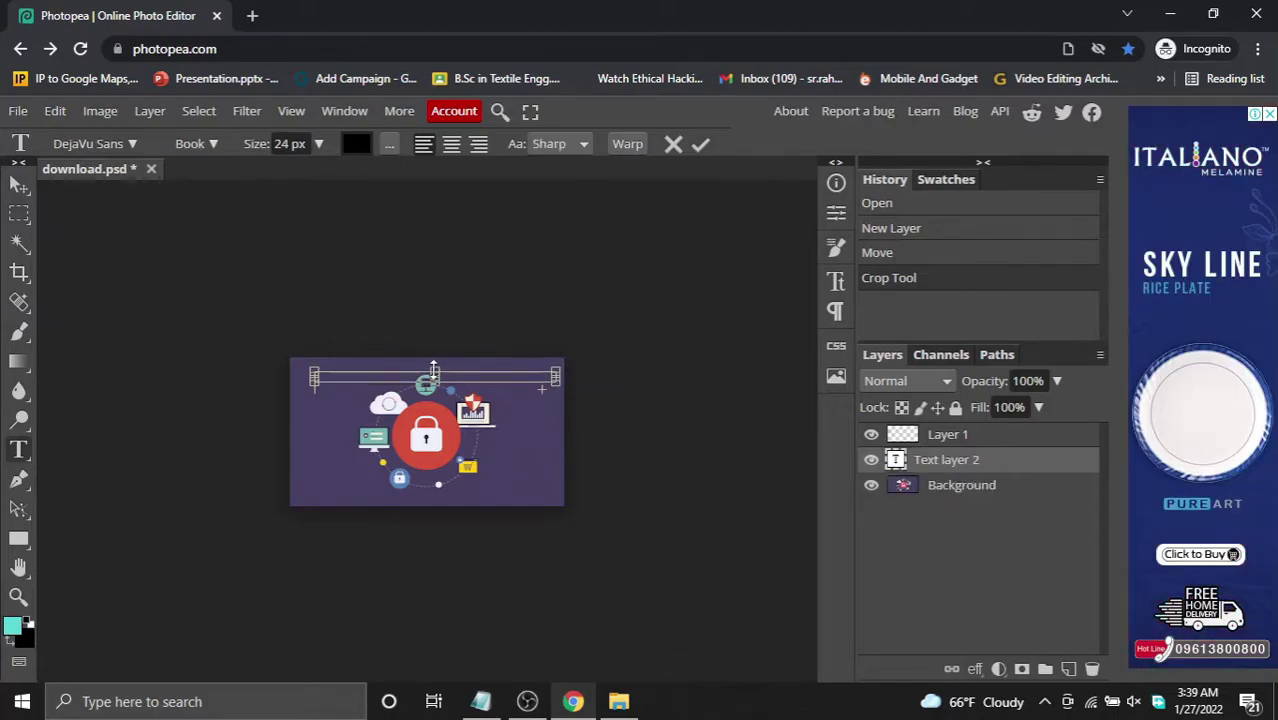
{"action": "left_click_drag", "start_coordinate": [433, 366], "coordinate": [434, 358]}
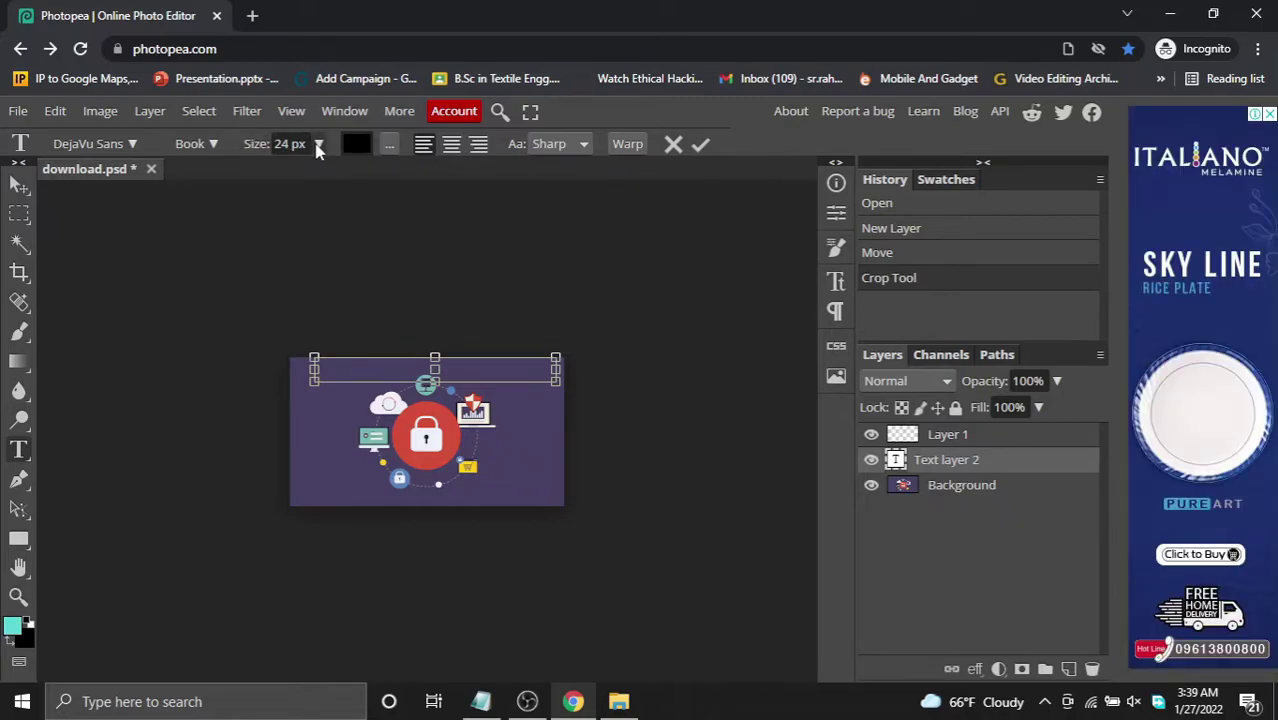
{"action": "left_click", "coordinate": [318, 144]}
{"action": "left_click_drag", "start_coordinate": [290, 178], "coordinate": [342, 172]}
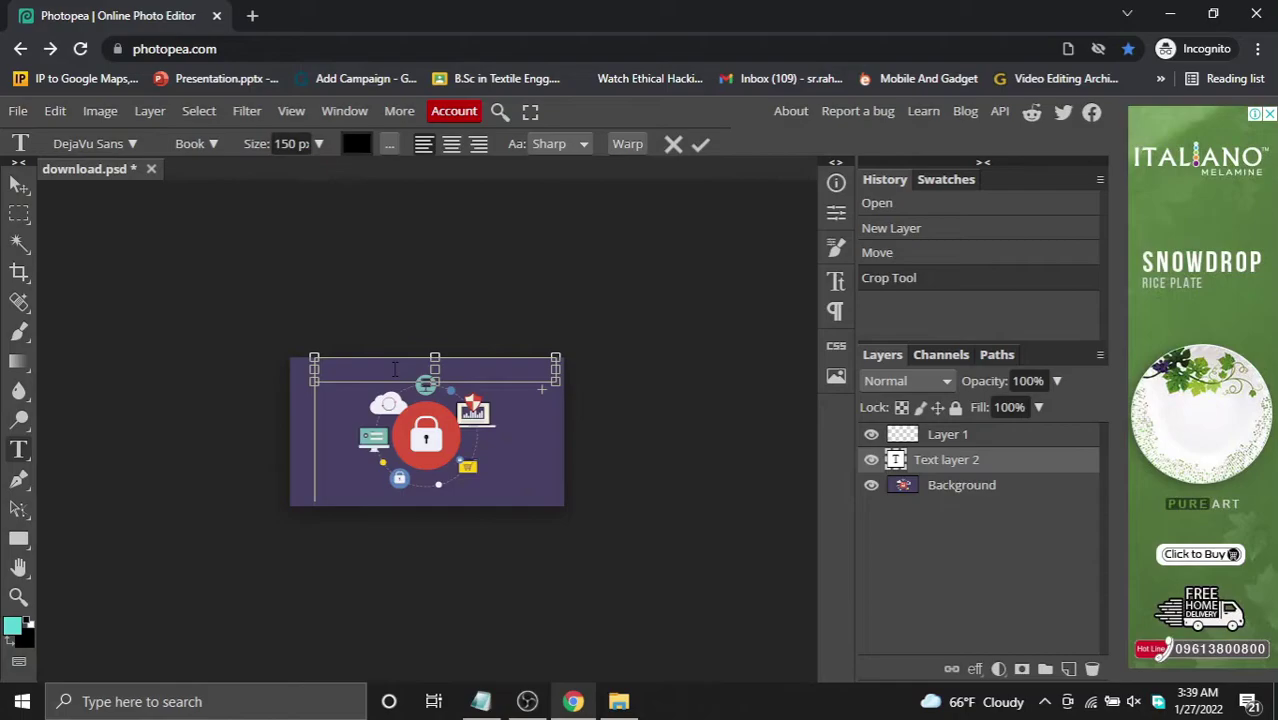
{"action": "left_click", "coordinate": [355, 146]}
{"action": "left_click", "coordinate": [323, 369]}
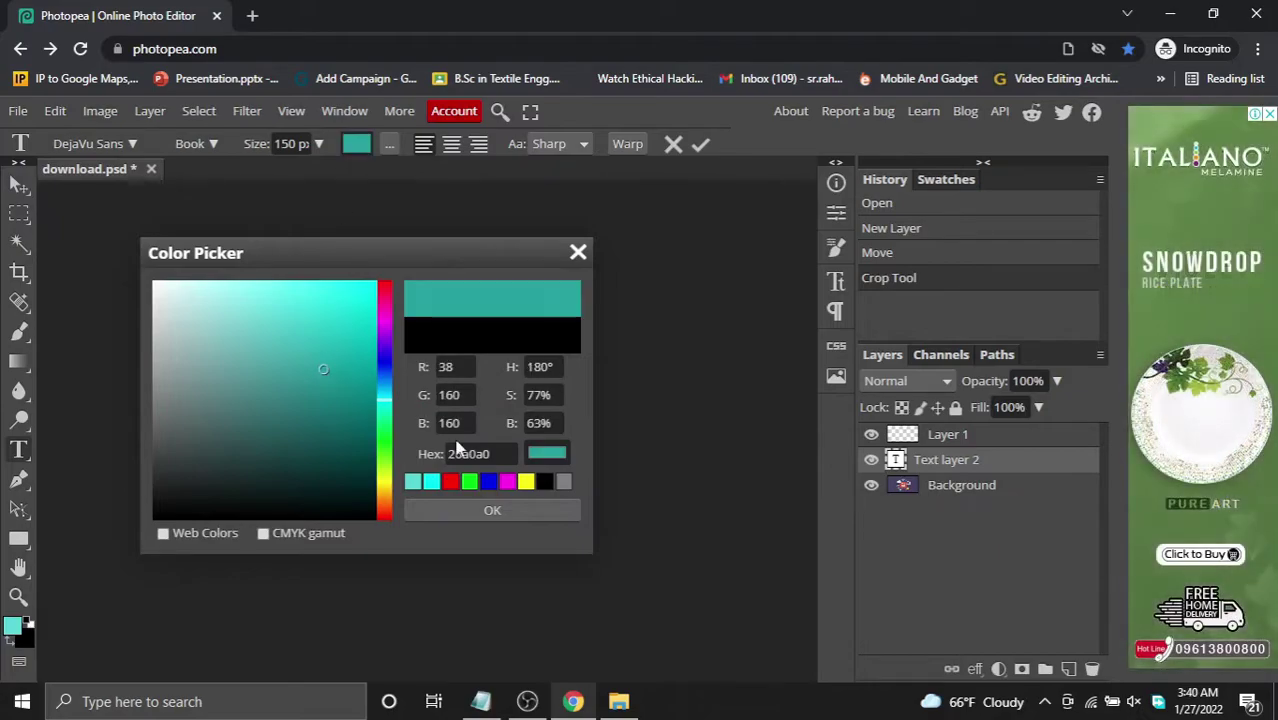
{"action": "left_click", "coordinate": [490, 511]}
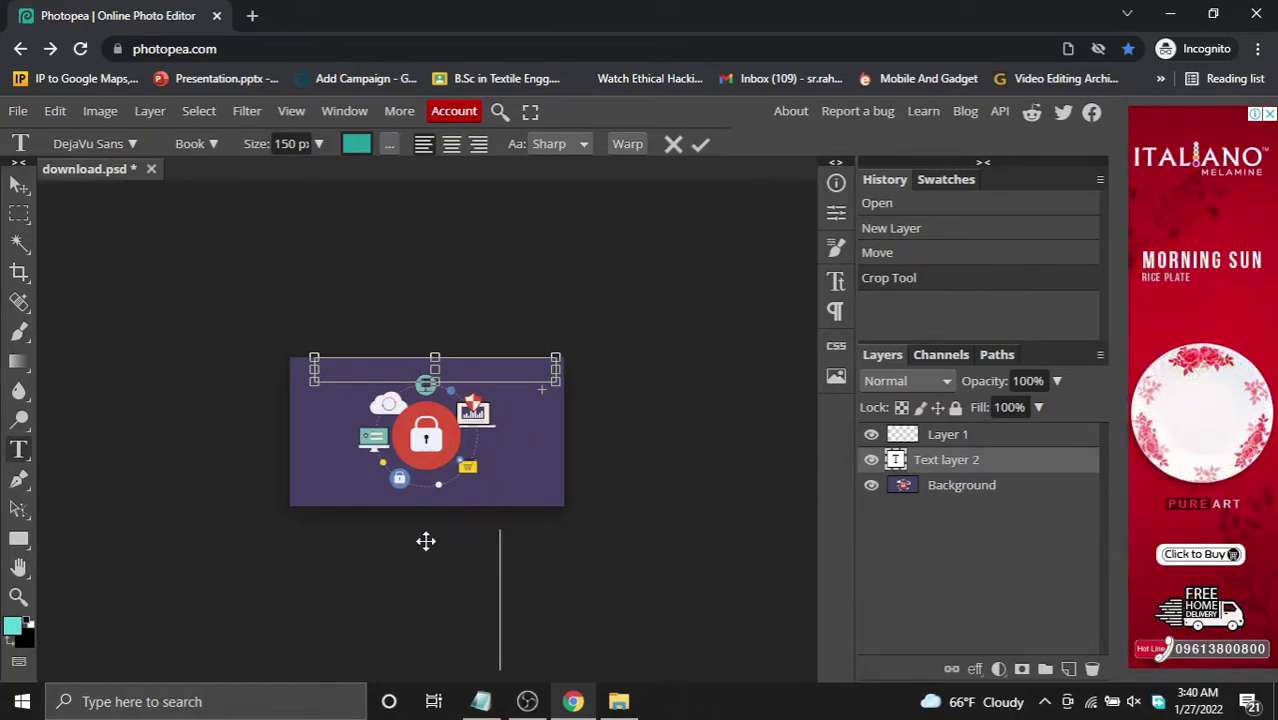
Clear the sample text and enlarge the text box to about 221 × 141 px
{"action": "mouse_move", "coordinate": [555, 385]}
{"action": "left_mouse_down"}
{"action": "mouse_move", "coordinate": [550, 500]}
{"action": "mouse_move", "coordinate": [445, 485]}
{"action": "left_mouse_up"}
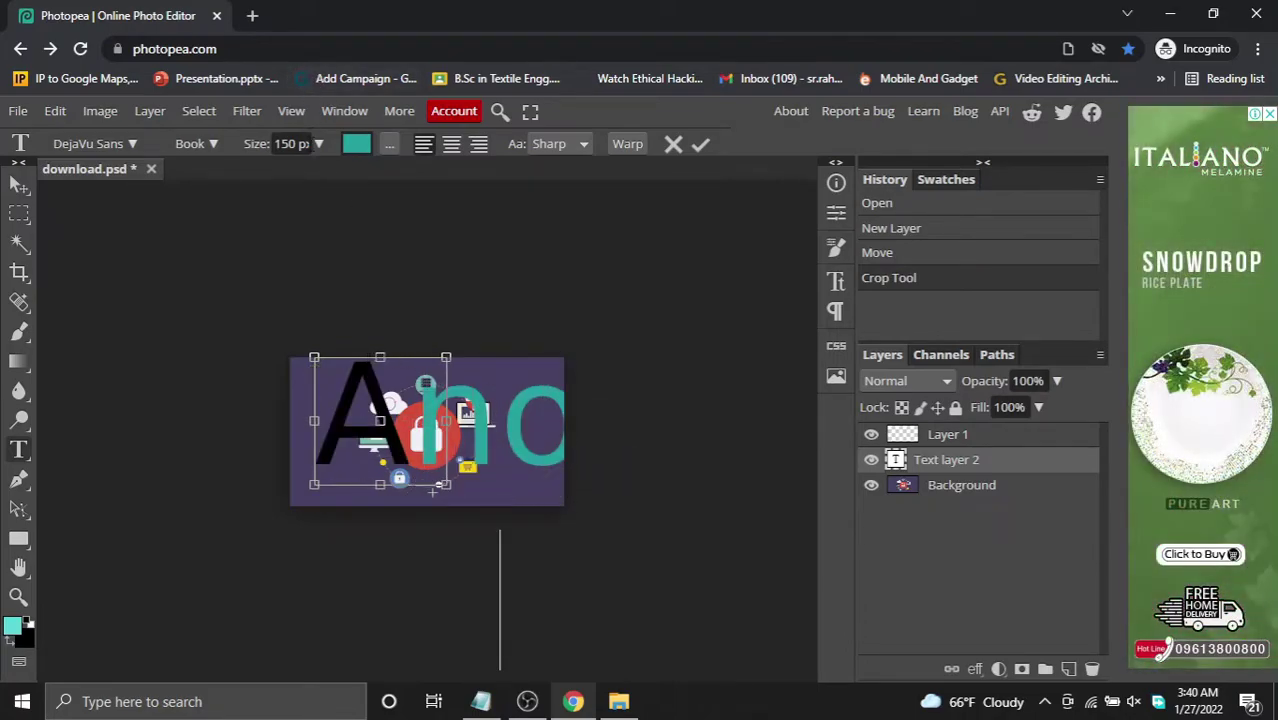
{"action": "left_click", "coordinate": [318, 144]}
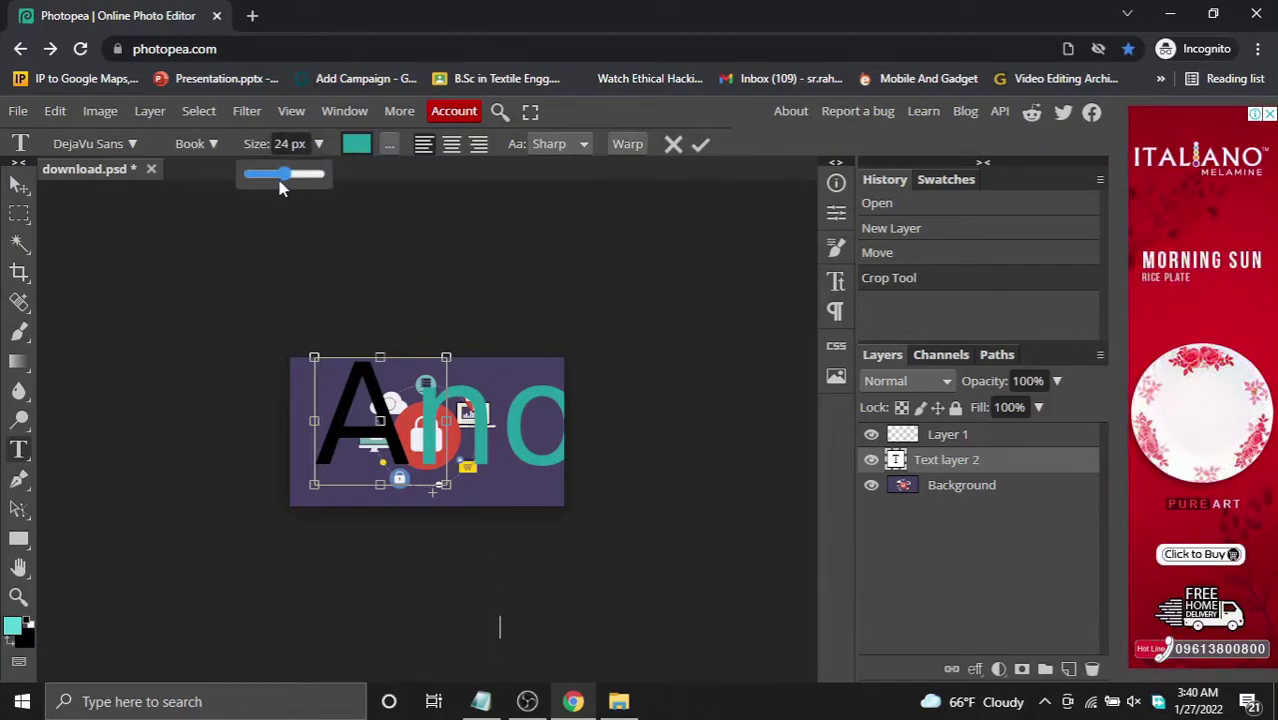
{"action": "left_click", "coordinate": [280, 184]}
{"action": "left_click", "coordinate": [283, 186]}
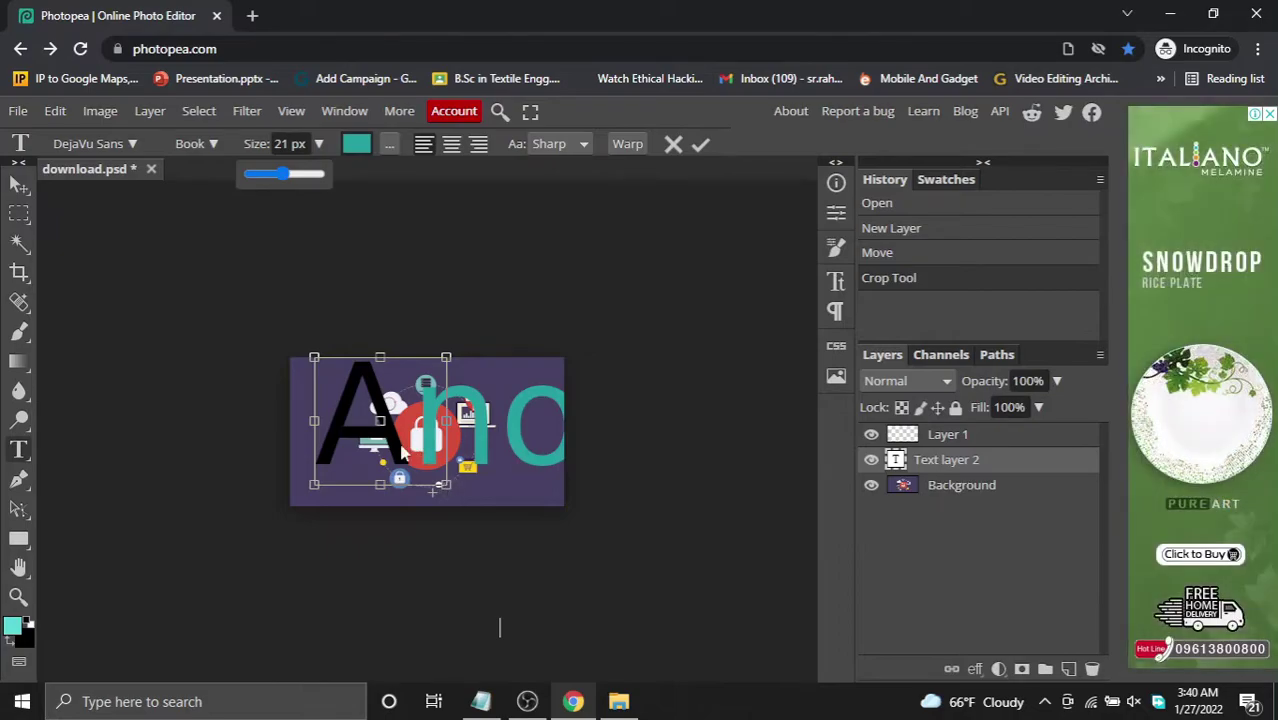
{"action": "key", "text": "ctrl+a"}
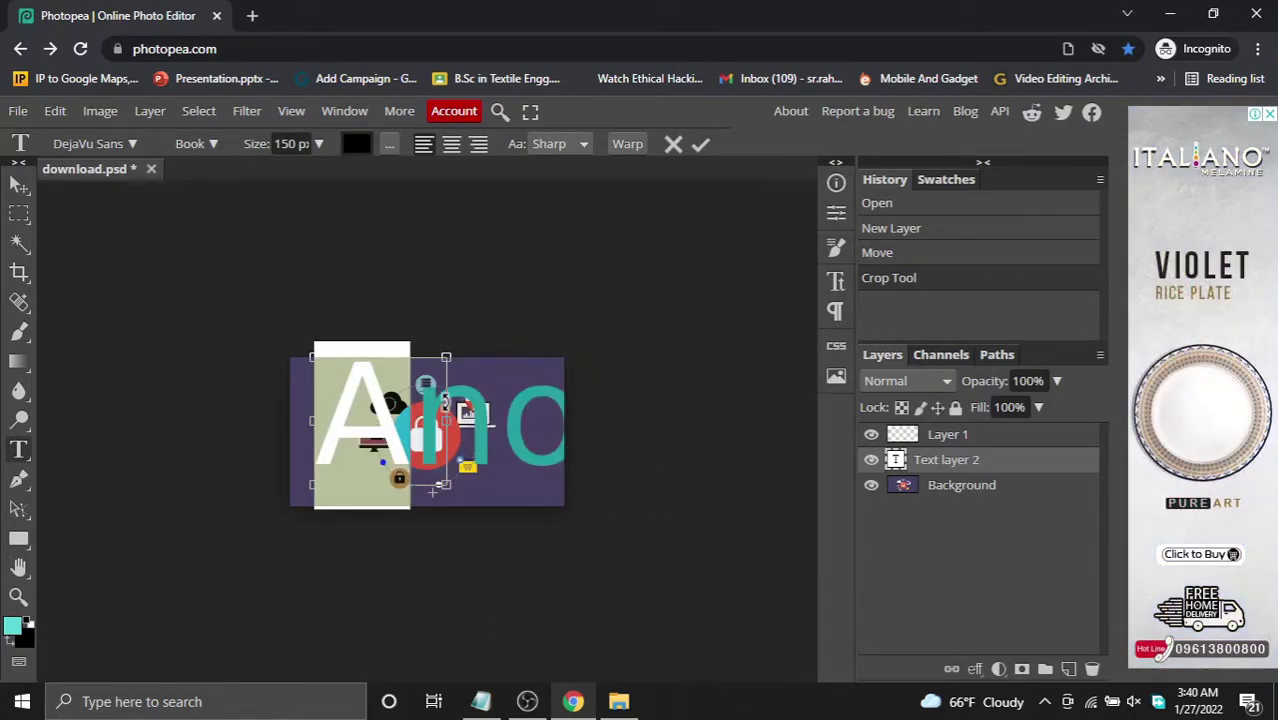
{"action": "type", "text": "n"}
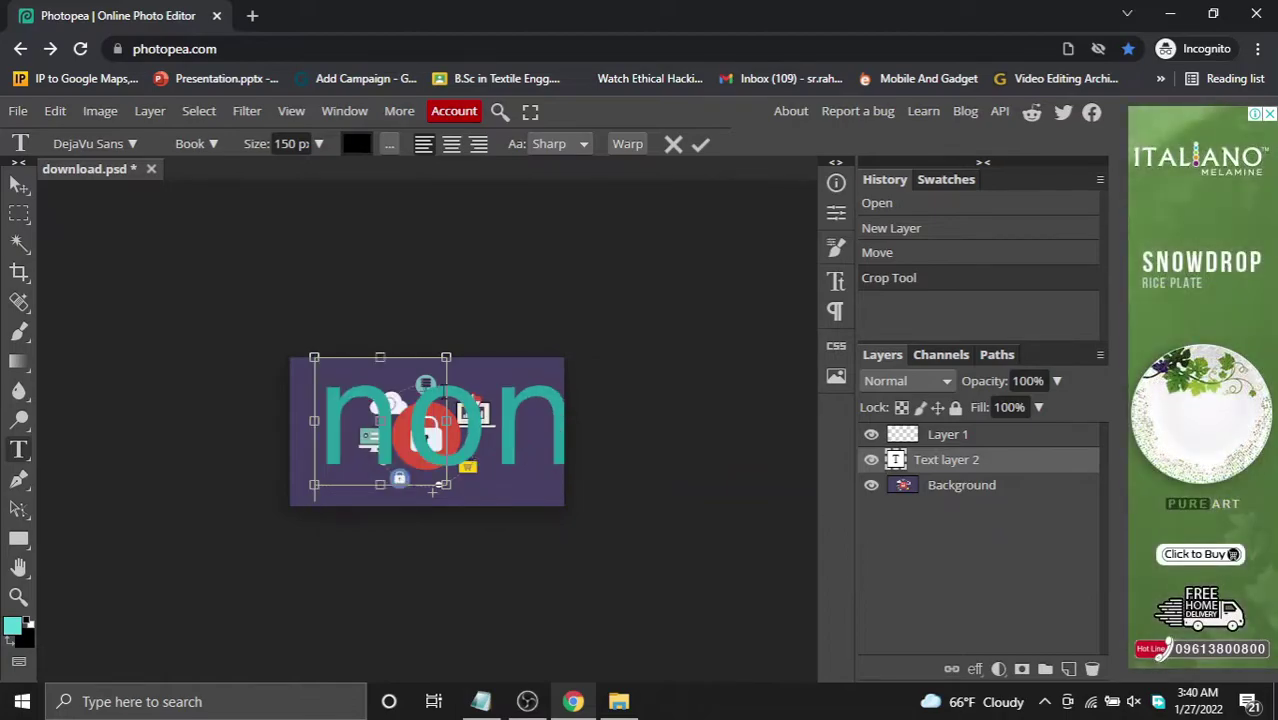
{"action": "key", "text": "BackSpace"}
{"action": "key", "text": "BackSpace"}
{"action": "key", "text": "BackSpace"}
{"action": "key", "text": "BackSpace"}
{"action": "key", "text": "BackSpace"}
{"action": "key", "text": "BackSpace"}
{"action": "key", "text": "BackSpace"}
{"action": "key", "text": "BackSpace"}
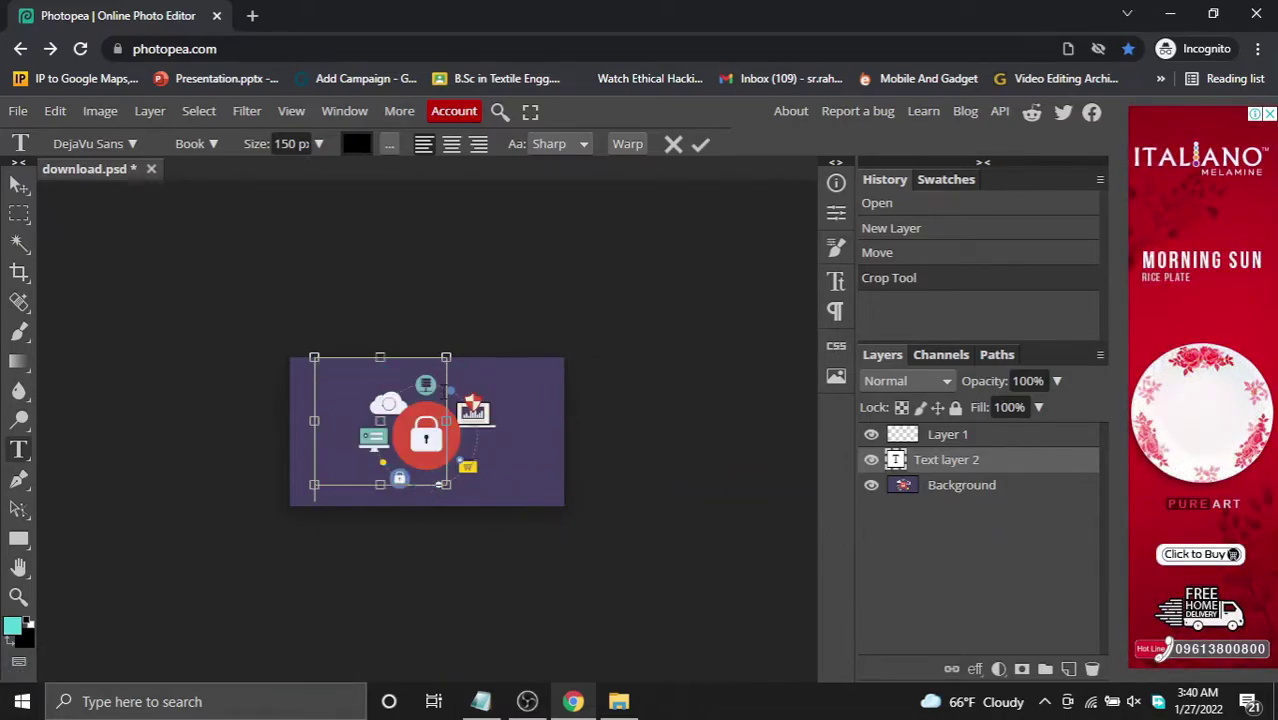
{"action": "left_click_drag", "start_coordinate": [443, 486], "coordinate": [554, 486]}
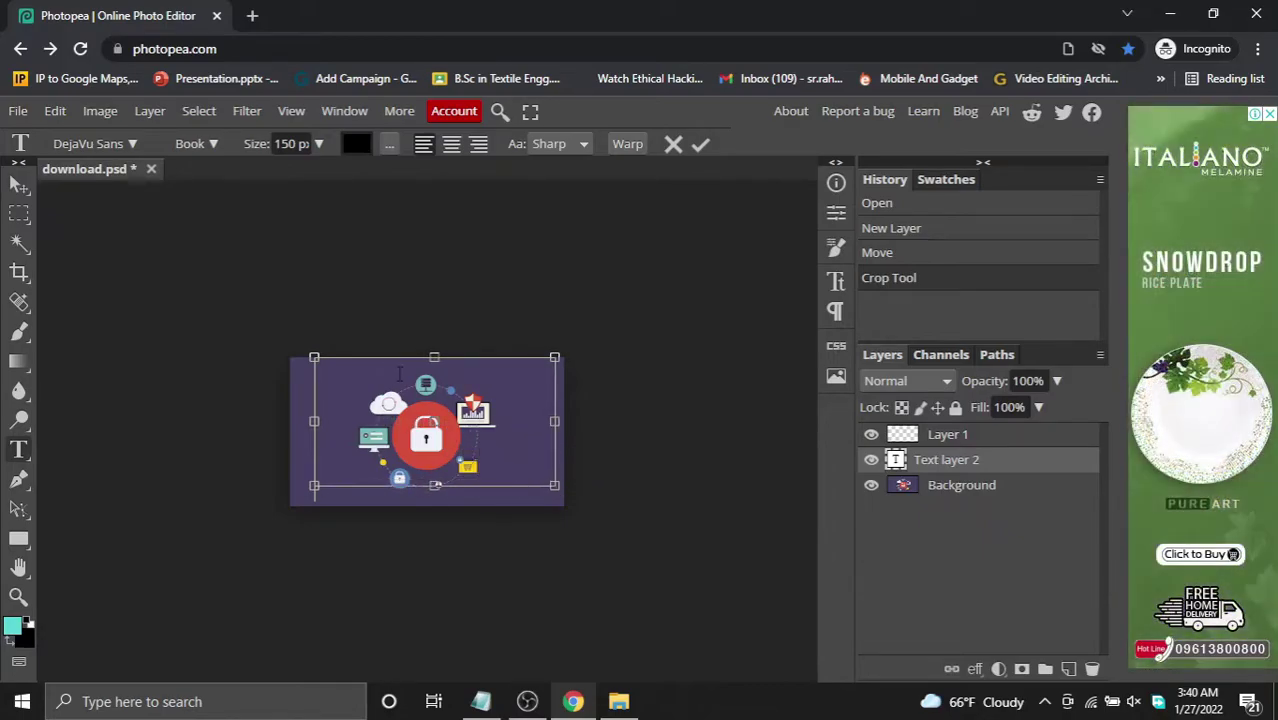
Type the first letters of ANONYMSB and try shrinking them from 150 px
{"action": "type", "text": "A"}
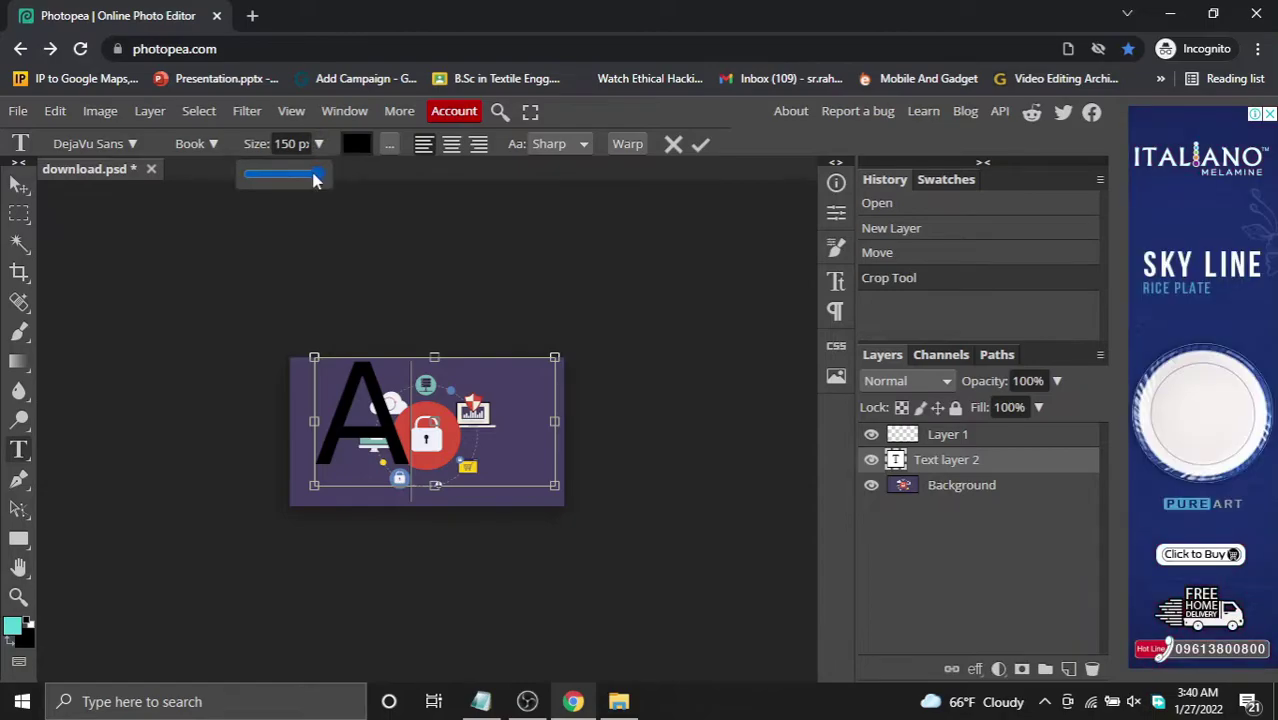
{"action": "left_click_drag", "start_coordinate": [313, 178], "coordinate": [274, 195]}
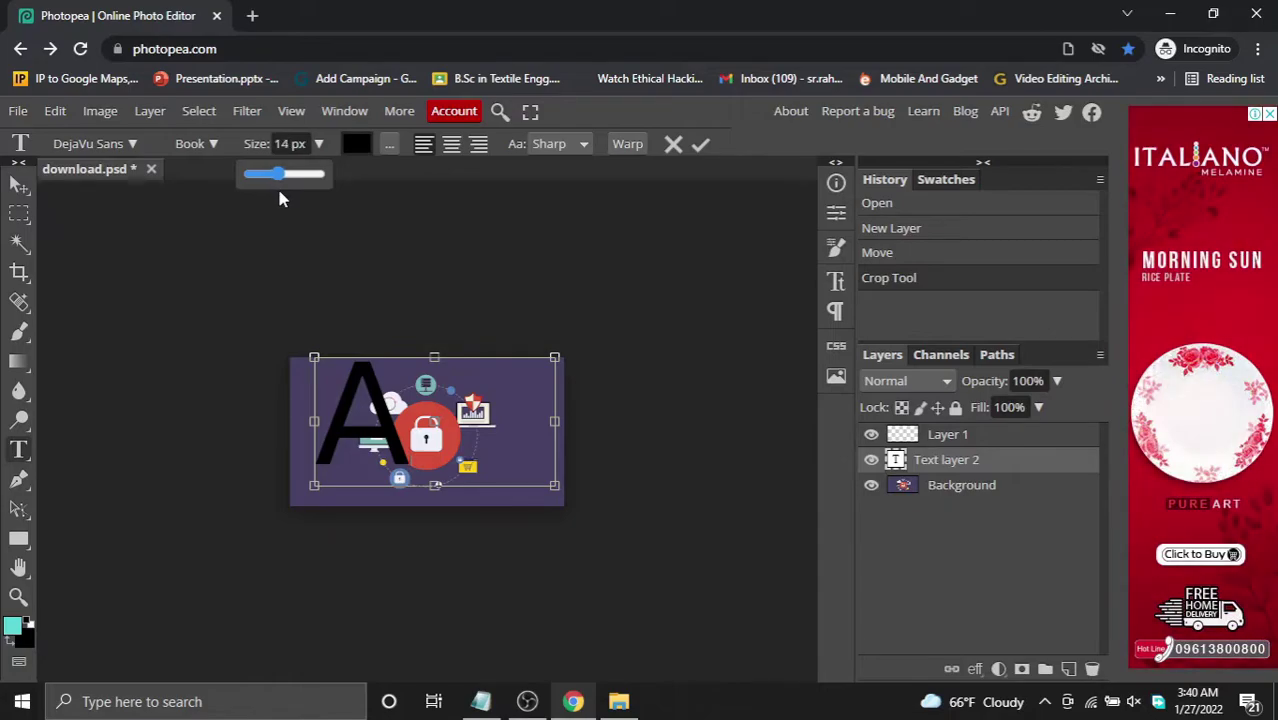
{"action": "left_click_drag", "start_coordinate": [285, 202], "coordinate": [281, 193]}
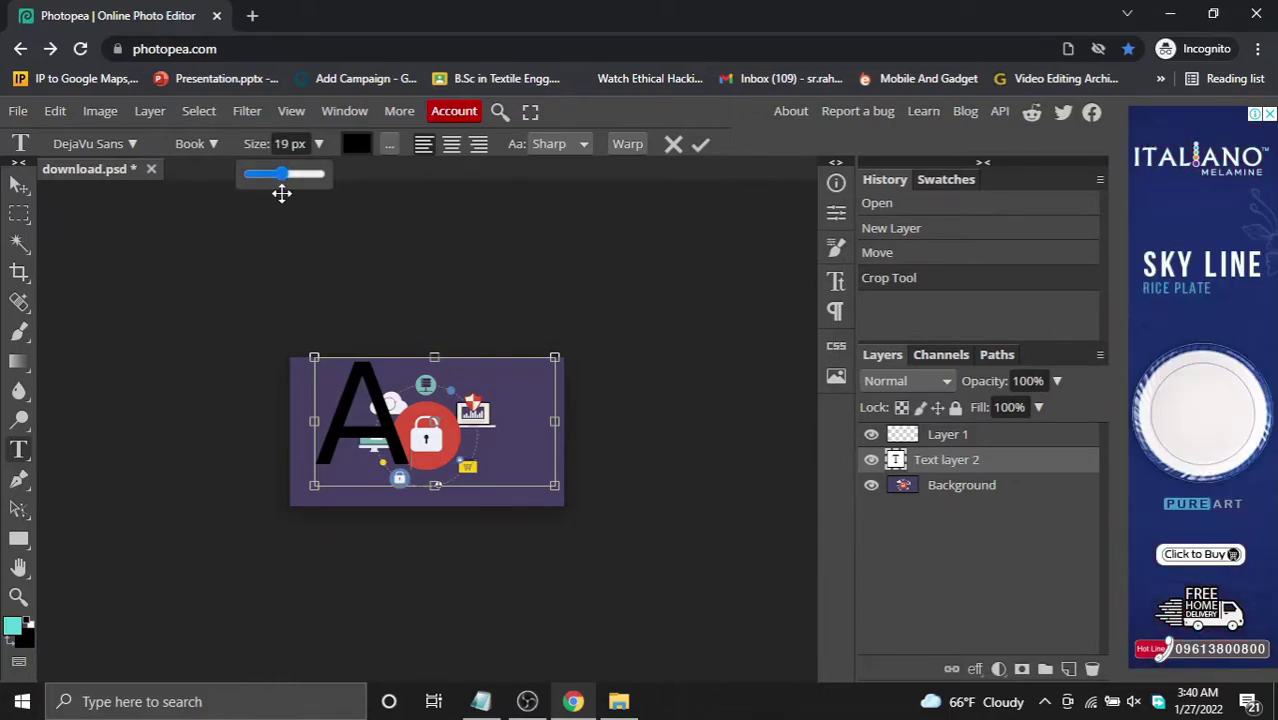
{"action": "left_click", "coordinate": [420, 468]}
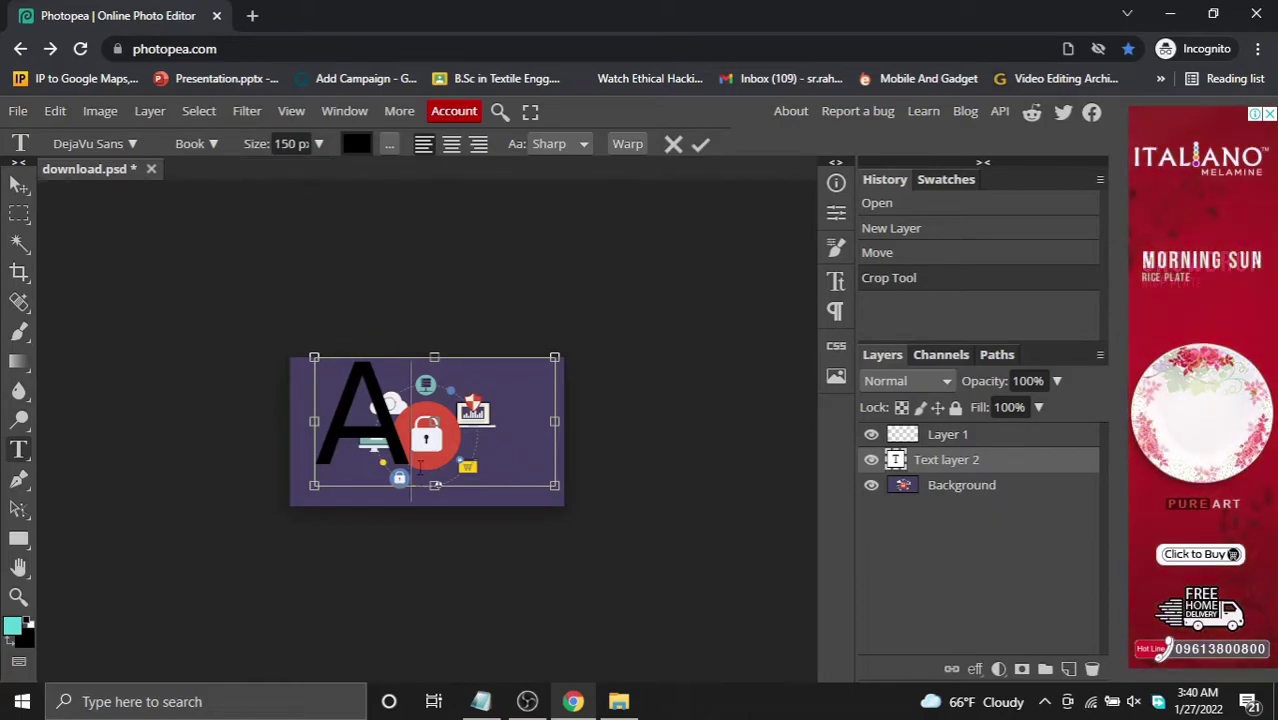
{"action": "type", "text": "NC"}
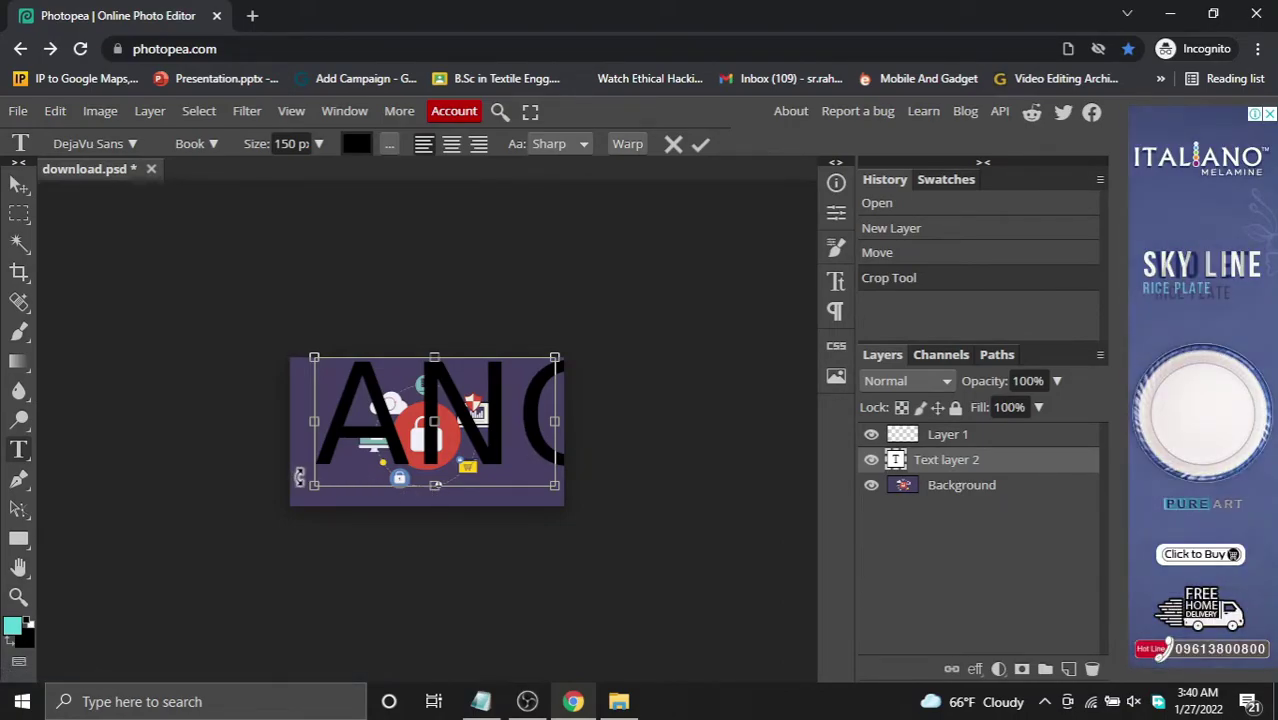
{"action": "mouse_move", "coordinate": [313, 485]}
{"action": "left_mouse_down"}
{"action": "mouse_move", "coordinate": [36, 548]}
{"action": "mouse_move", "coordinate": [480, 507]}
{"action": "mouse_move", "coordinate": [289, 483]}
{"action": "left_mouse_up"}
Shrink the ANO text and the newly added letters to a small size
{"action": "left_click", "coordinate": [320, 145]}
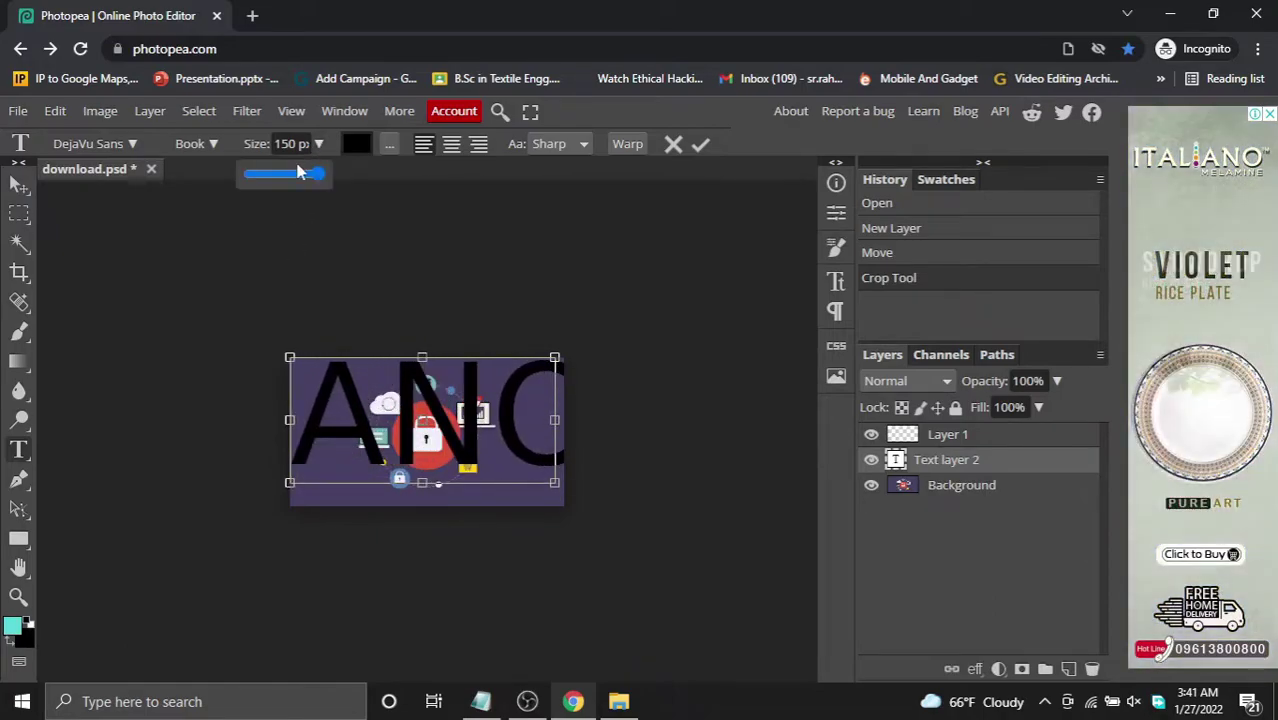
{"action": "left_click_drag", "start_coordinate": [300, 385], "coordinate": [707, 428]}
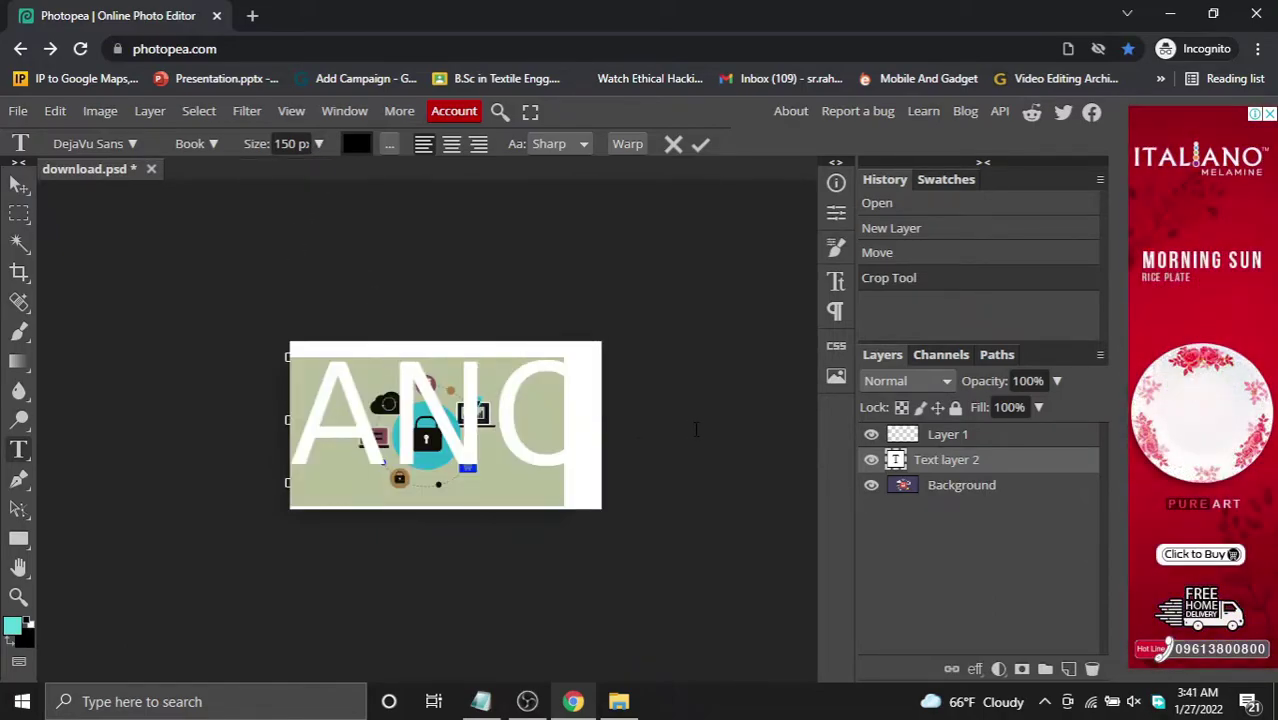
{"action": "left_click", "coordinate": [320, 145]}
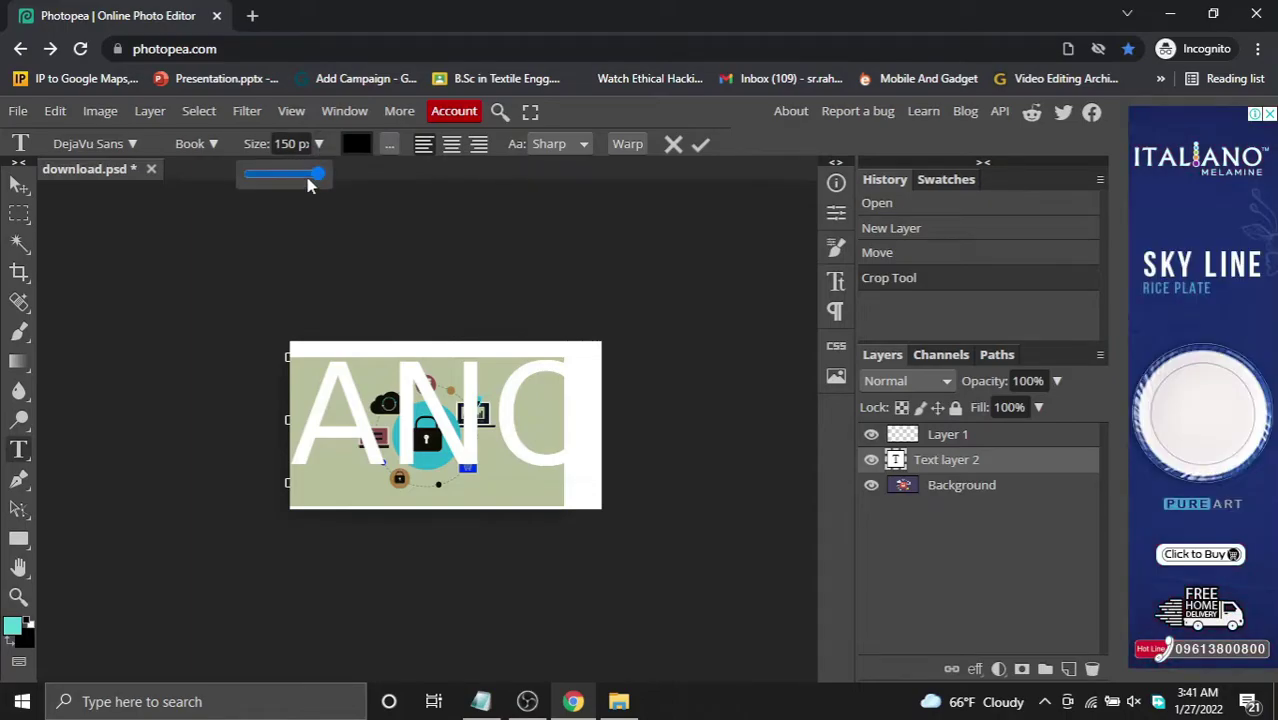
{"action": "left_click_drag", "start_coordinate": [309, 183], "coordinate": [281, 187]}
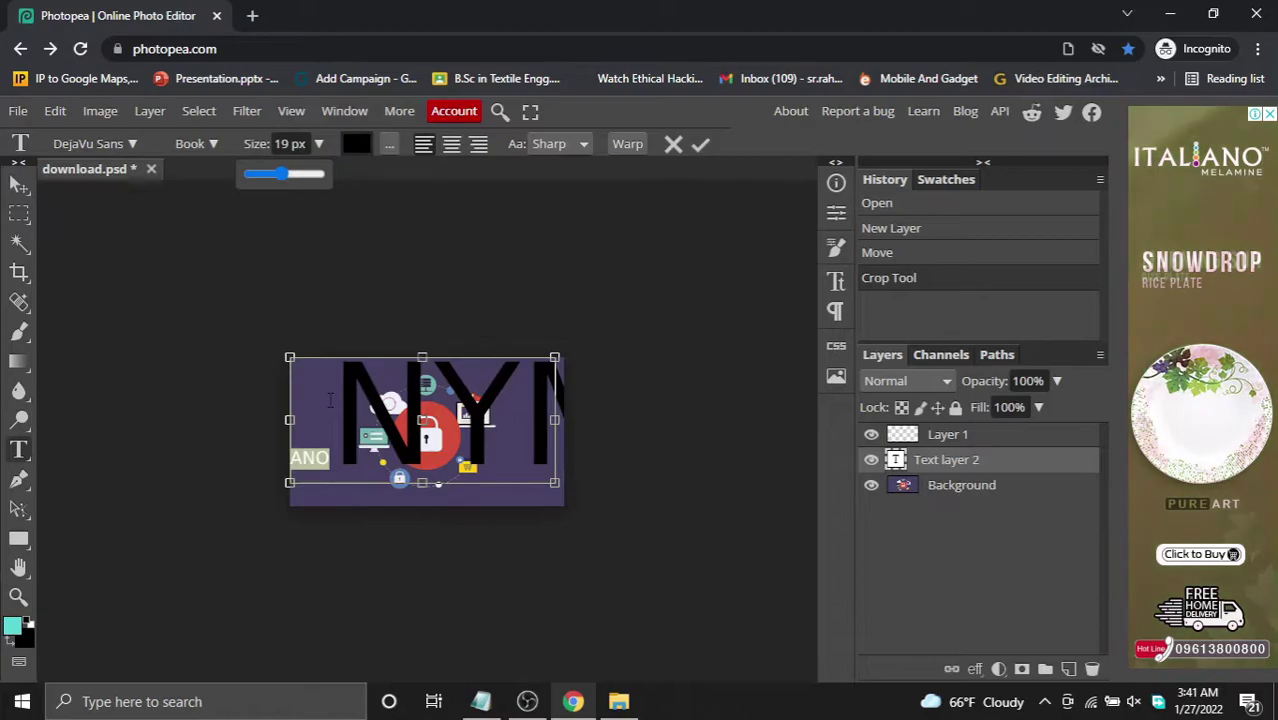
{"action": "left_click_drag", "start_coordinate": [330, 410], "coordinate": [632, 408]}
{"action": "left_click", "coordinate": [442, 372]}
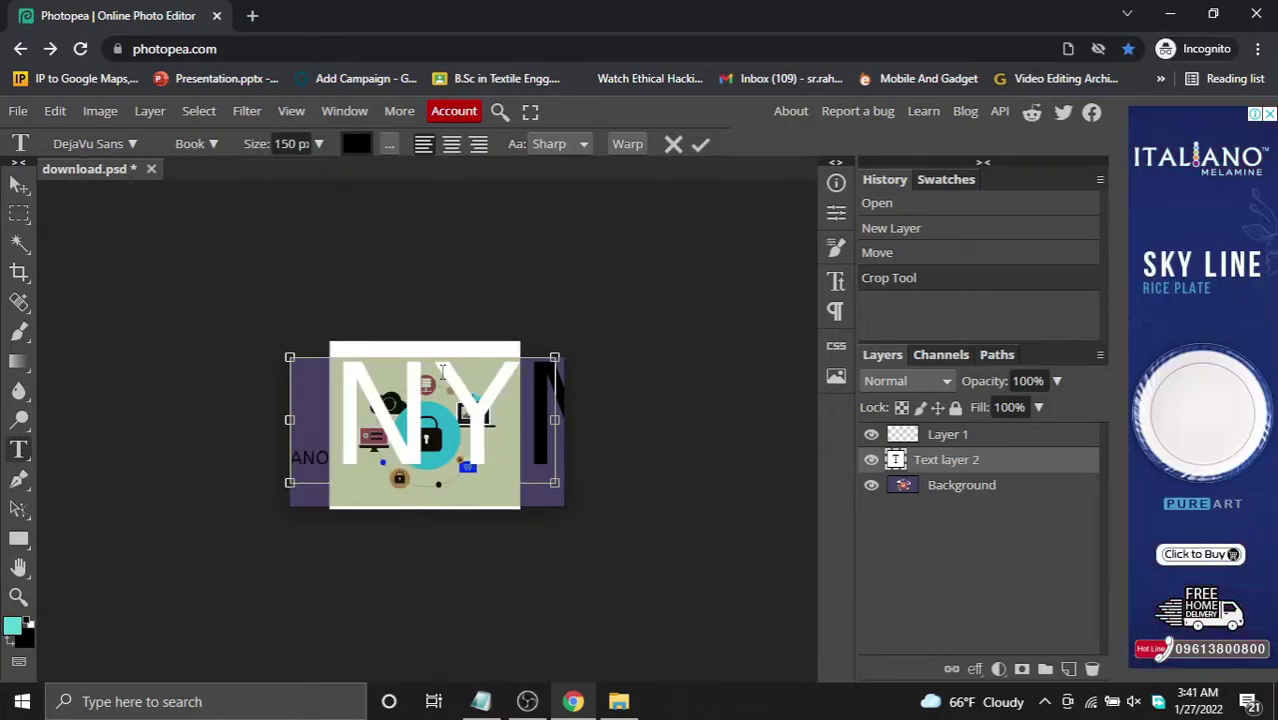
{"action": "left_click", "coordinate": [318, 144]}
{"action": "left_click_drag", "start_coordinate": [320, 176], "coordinate": [276, 194]}
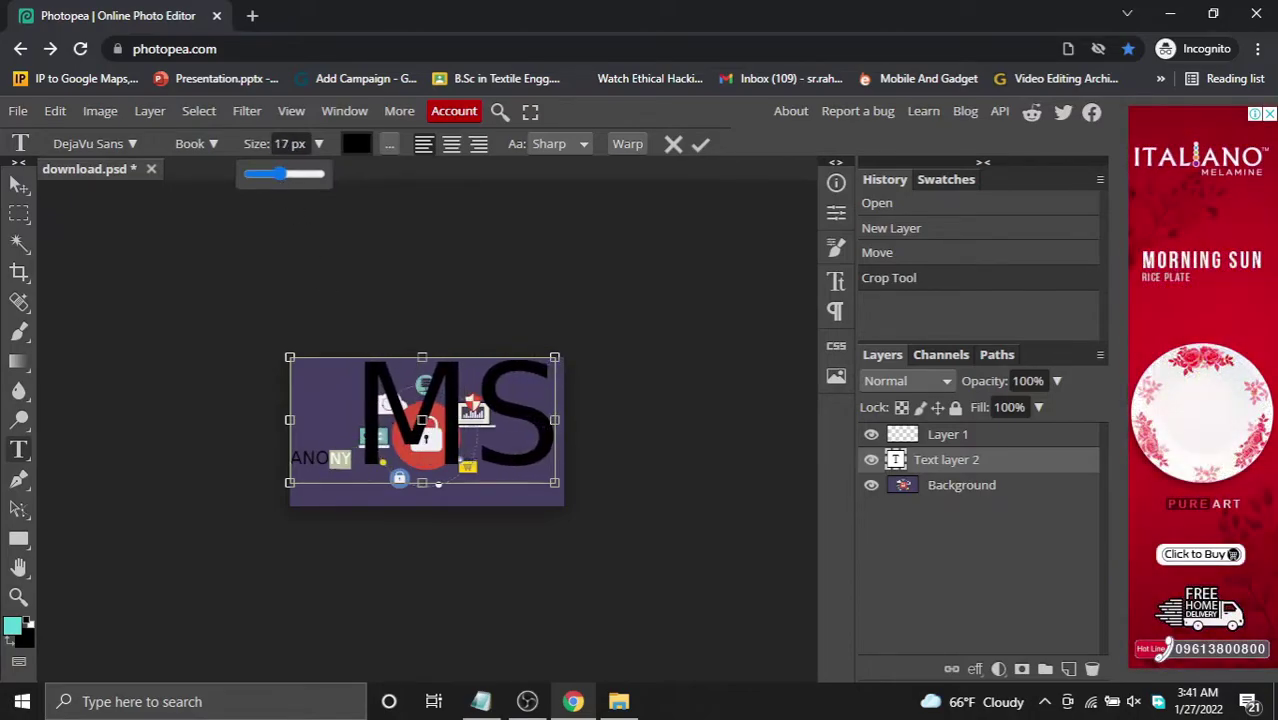
{"action": "key", "text": "Escape"}
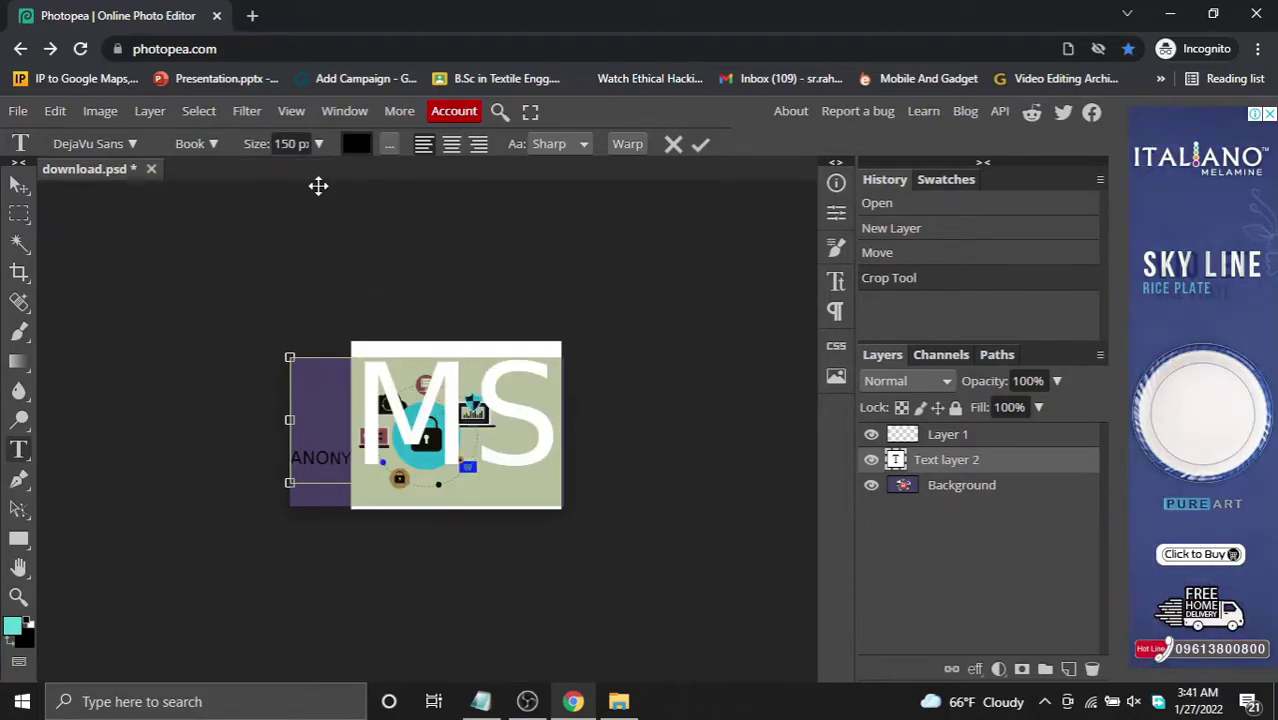
Shrink the MS letters to 15 px and the final B to match the label
{"action": "left_click", "coordinate": [319, 146]}
{"action": "left_click_drag", "start_coordinate": [311, 190], "coordinate": [281, 180]}
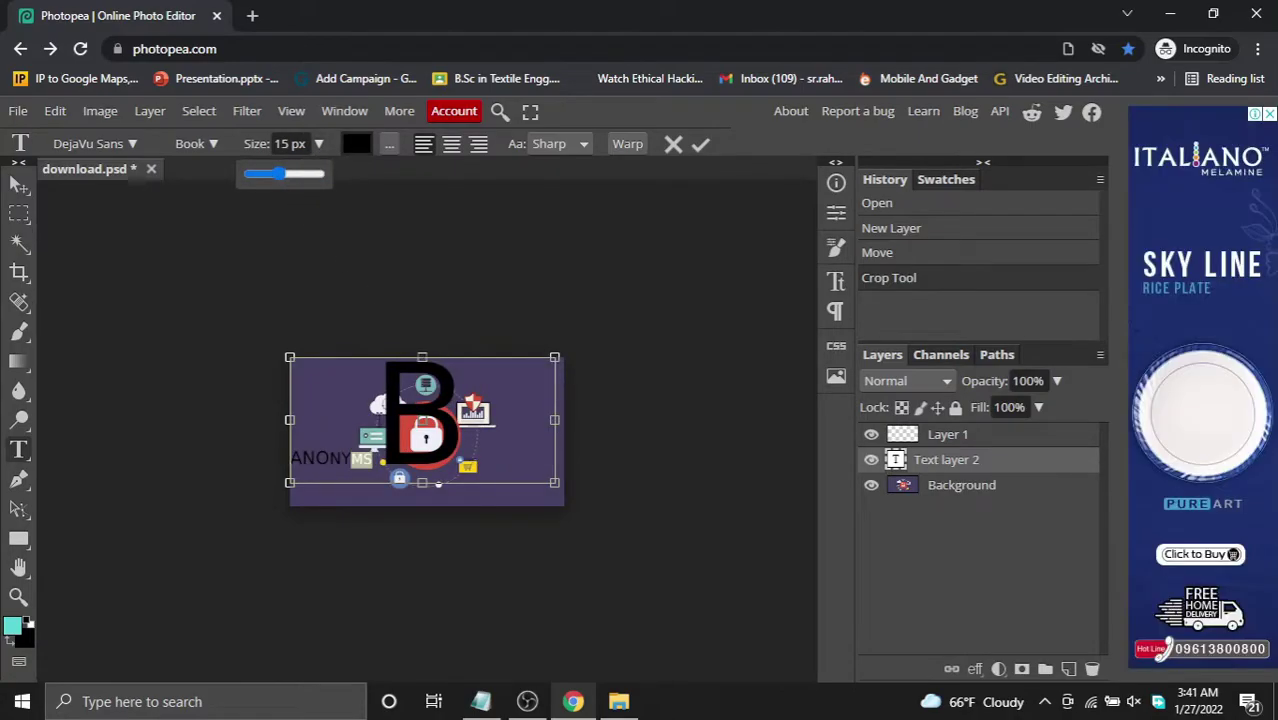
{"action": "left_click", "coordinate": [440, 415]}
{"action": "double_click", "coordinate": [440, 415]}
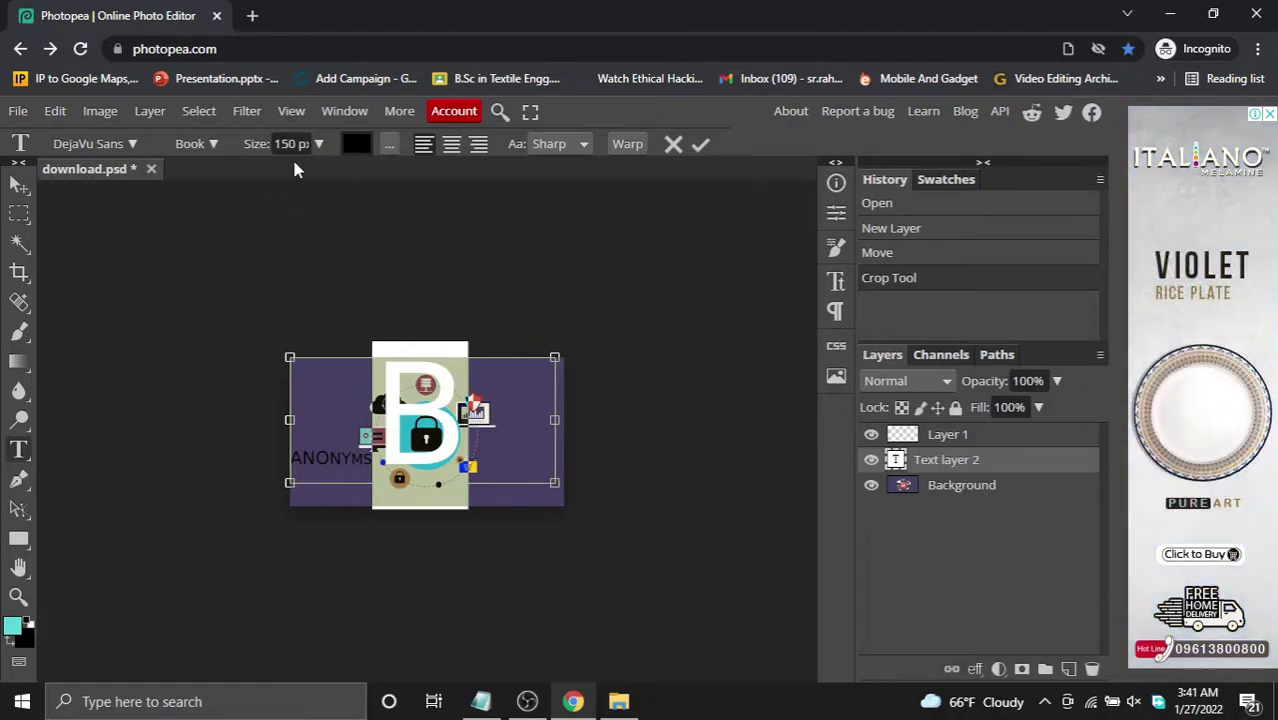
{"action": "left_click", "coordinate": [320, 147]}
{"action": "left_click_drag", "start_coordinate": [310, 176], "coordinate": [283, 178]}
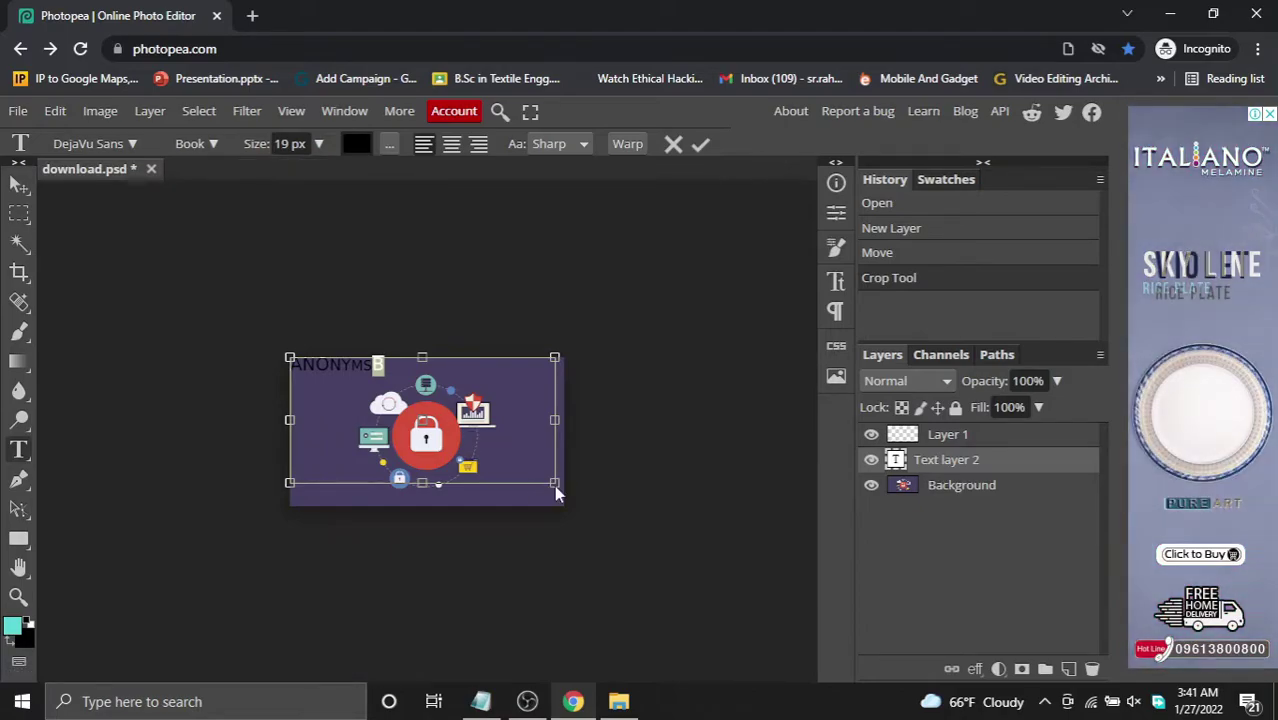
Tighten the text box around ANONYMSB and commit it as its own layer
{"action": "left_click_drag", "start_coordinate": [555, 486], "coordinate": [445, 411]}
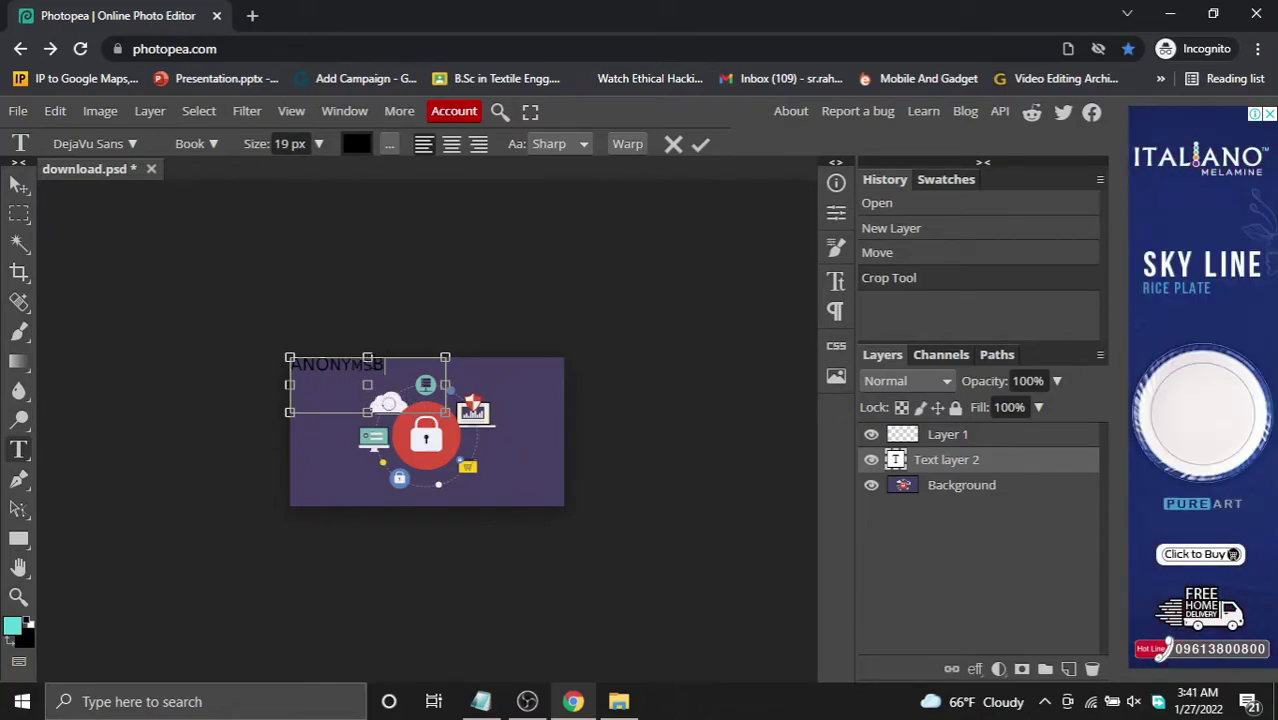
{"action": "left_click_drag", "start_coordinate": [289, 412], "coordinate": [377, 438]}
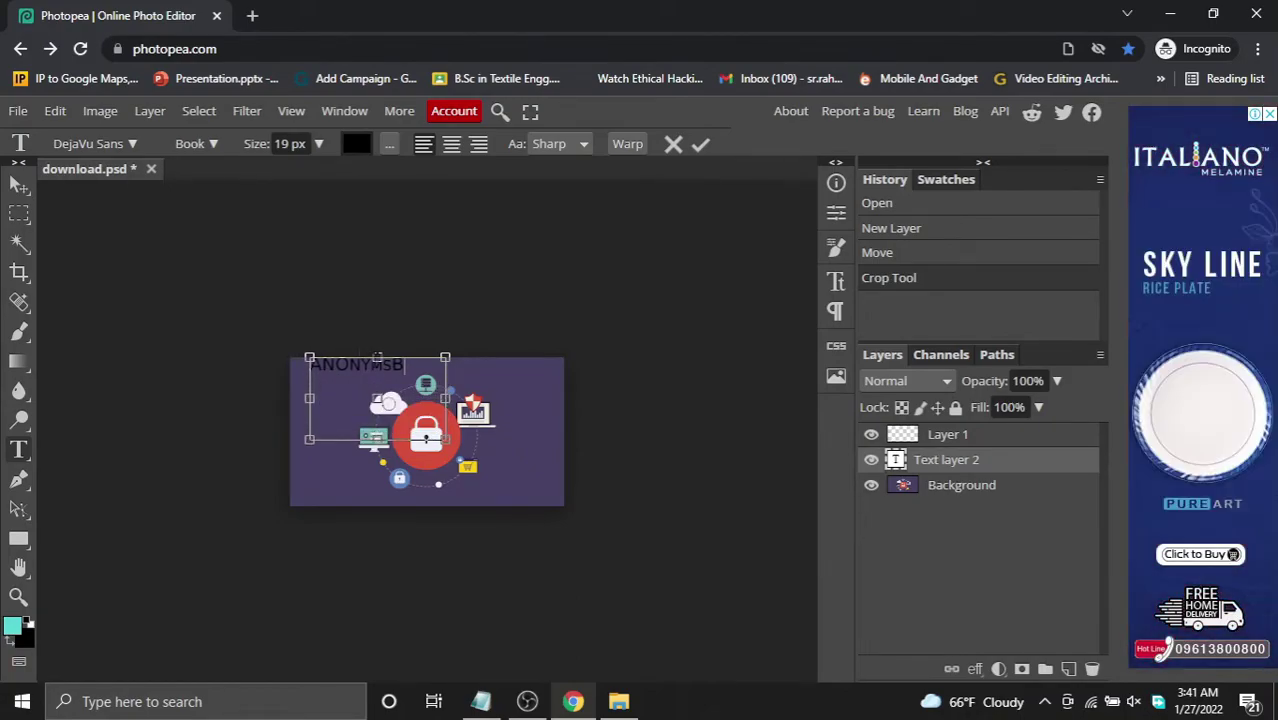
{"action": "left_click_drag", "start_coordinate": [377, 357], "coordinate": [377, 366]}
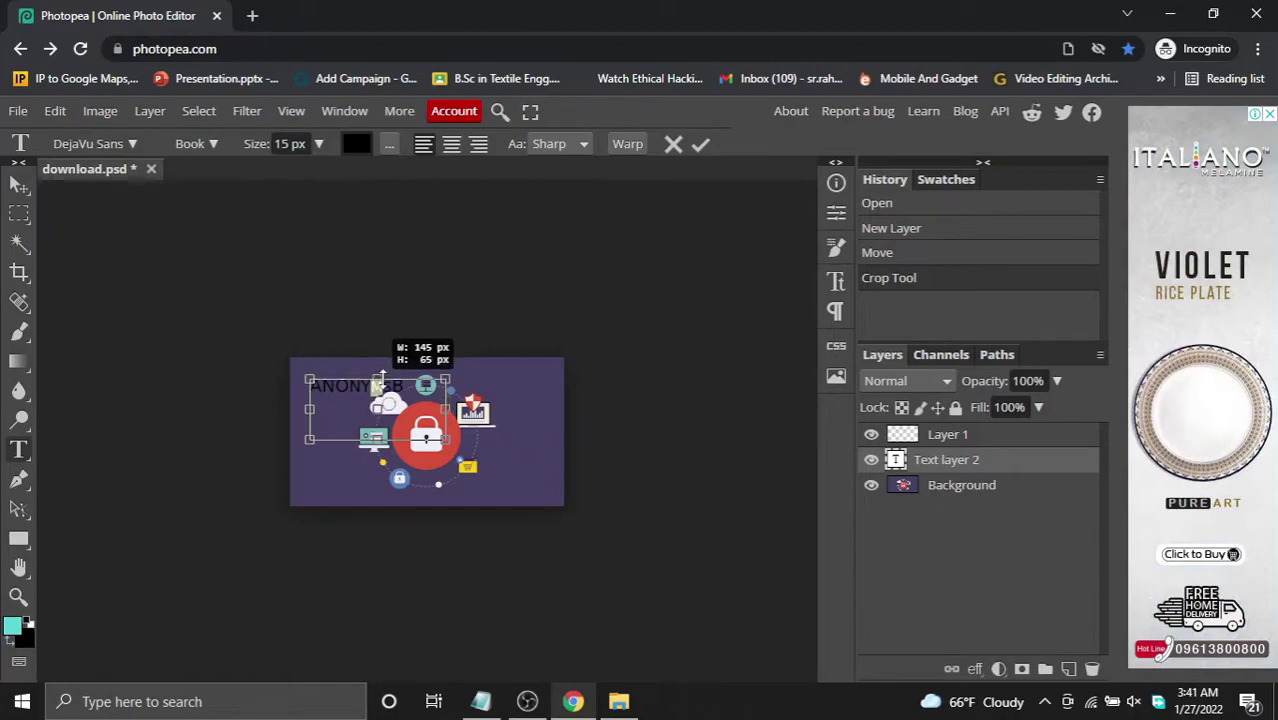
{"action": "key", "text": "Escape"}
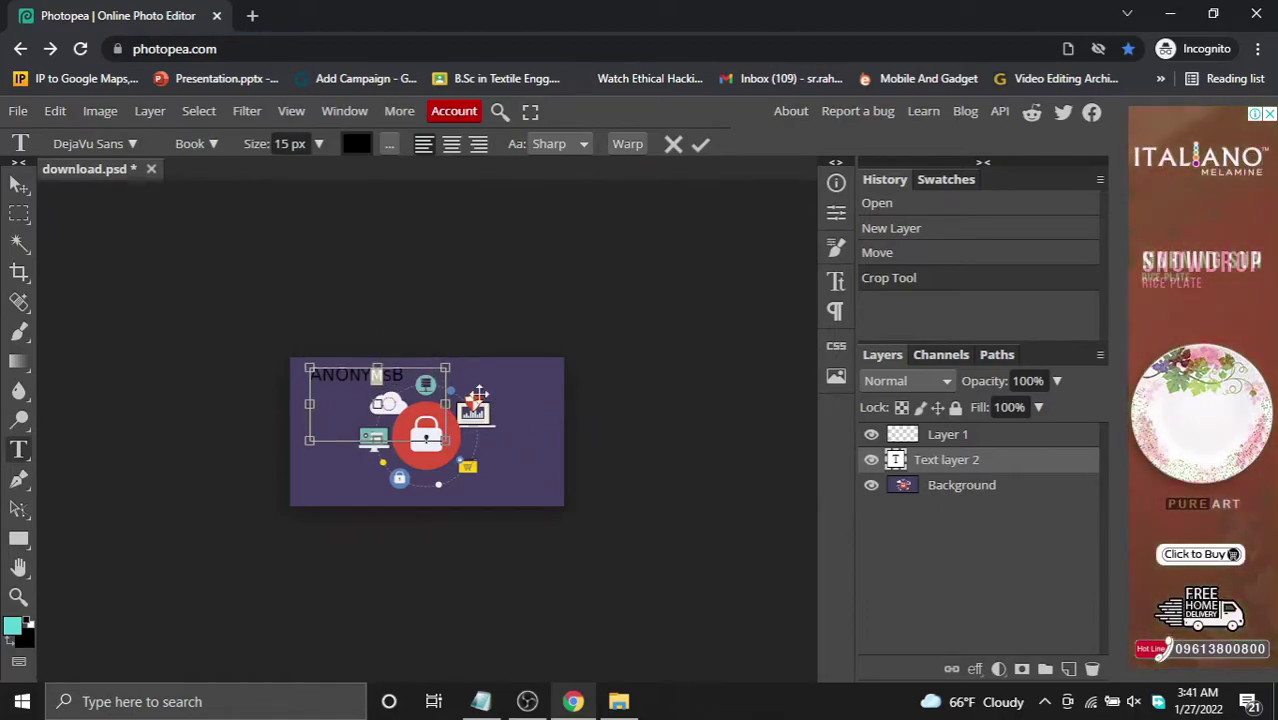
{"action": "key", "text": "v"}
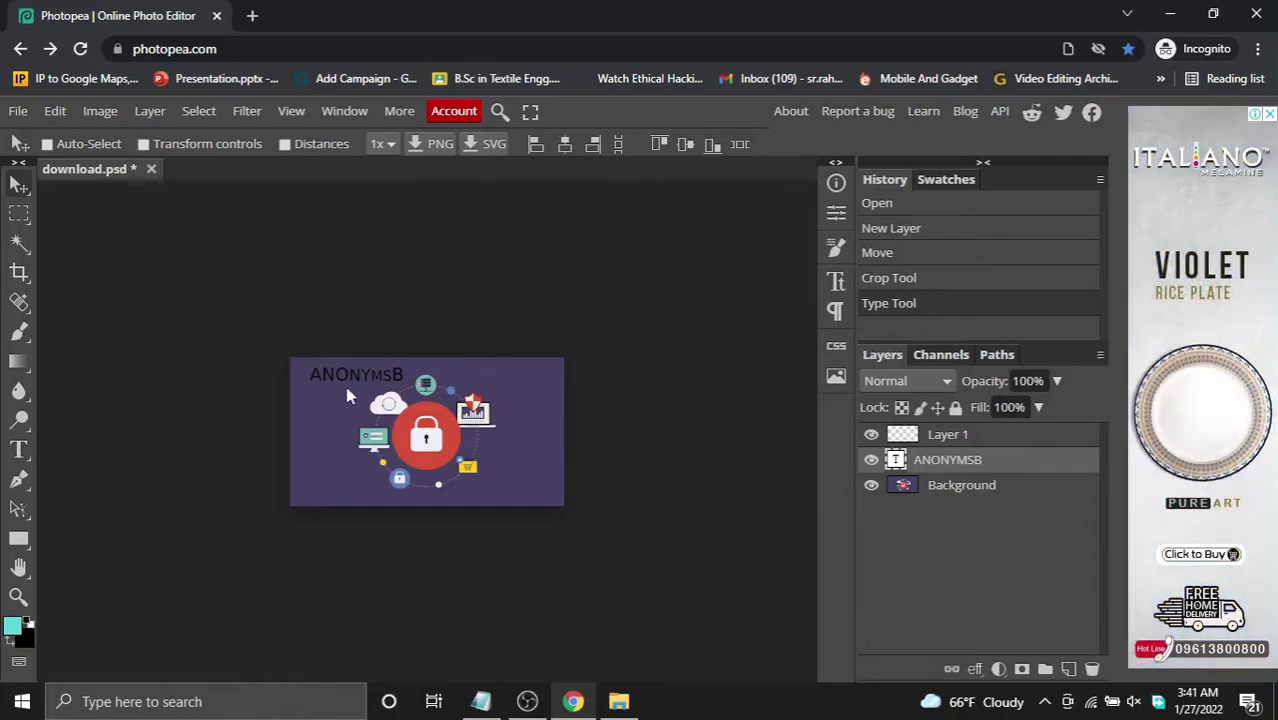
Move the ANONYMSB label below the padlock circle at lower right and zoom in to check it
{"action": "mouse_move", "coordinate": [370, 352]}
{"action": "left_mouse_down"}
{"action": "mouse_move", "coordinate": [348, 362]}
{"action": "mouse_move", "coordinate": [444, 490]}
{"action": "left_mouse_up"}
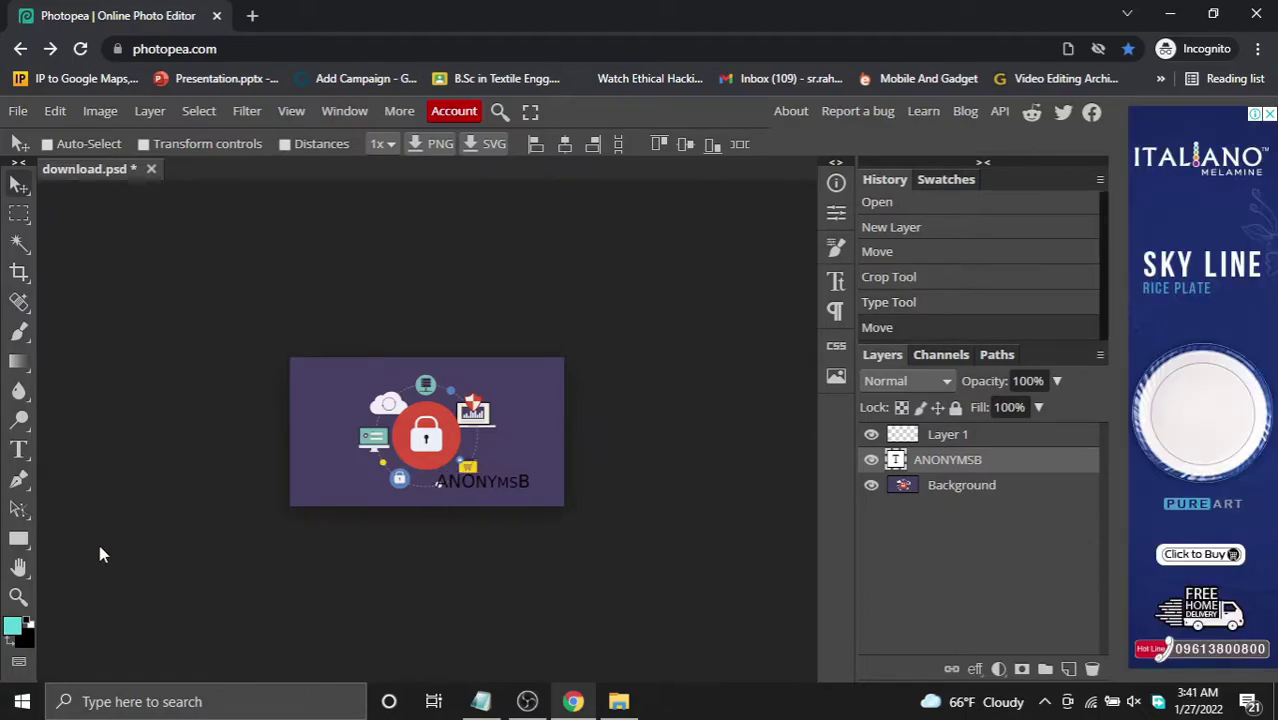
{"action": "left_click", "coordinate": [18, 597]}
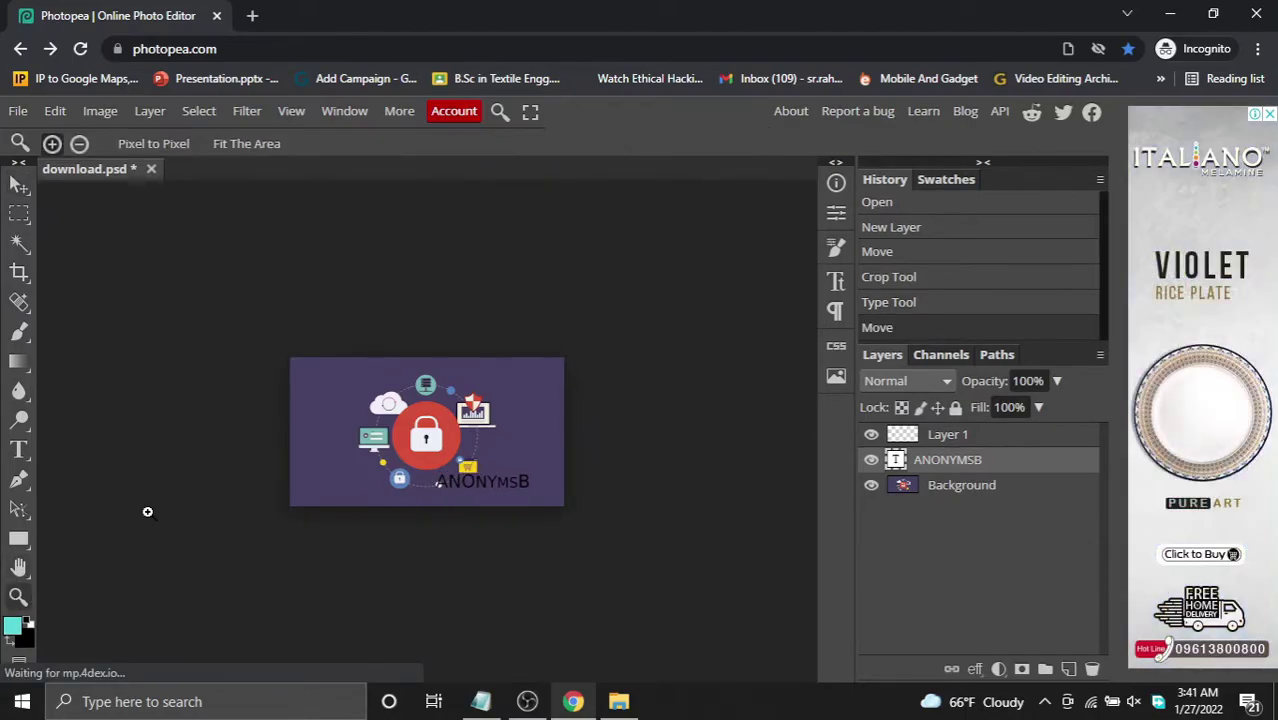
{"action": "left_click", "coordinate": [414, 418]}
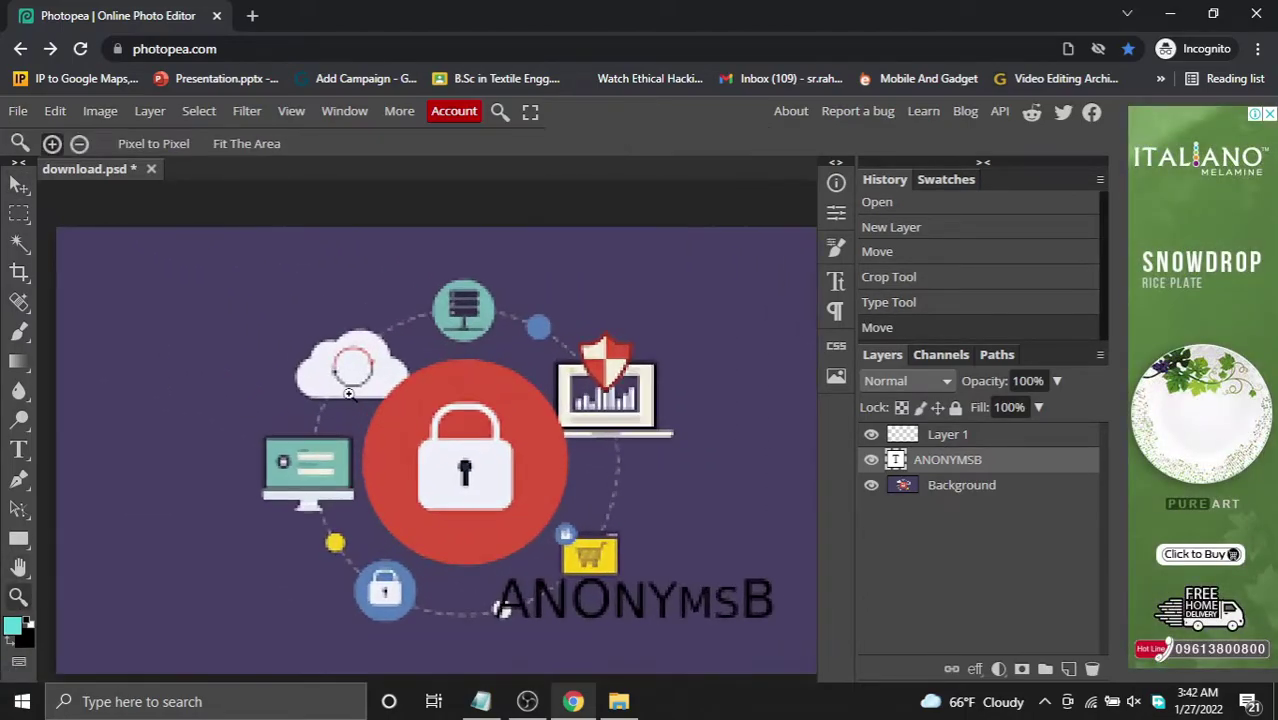
{"action": "scroll", "coordinate": [414, 418], "scroll_direction": "down", "scroll_amount": 2}
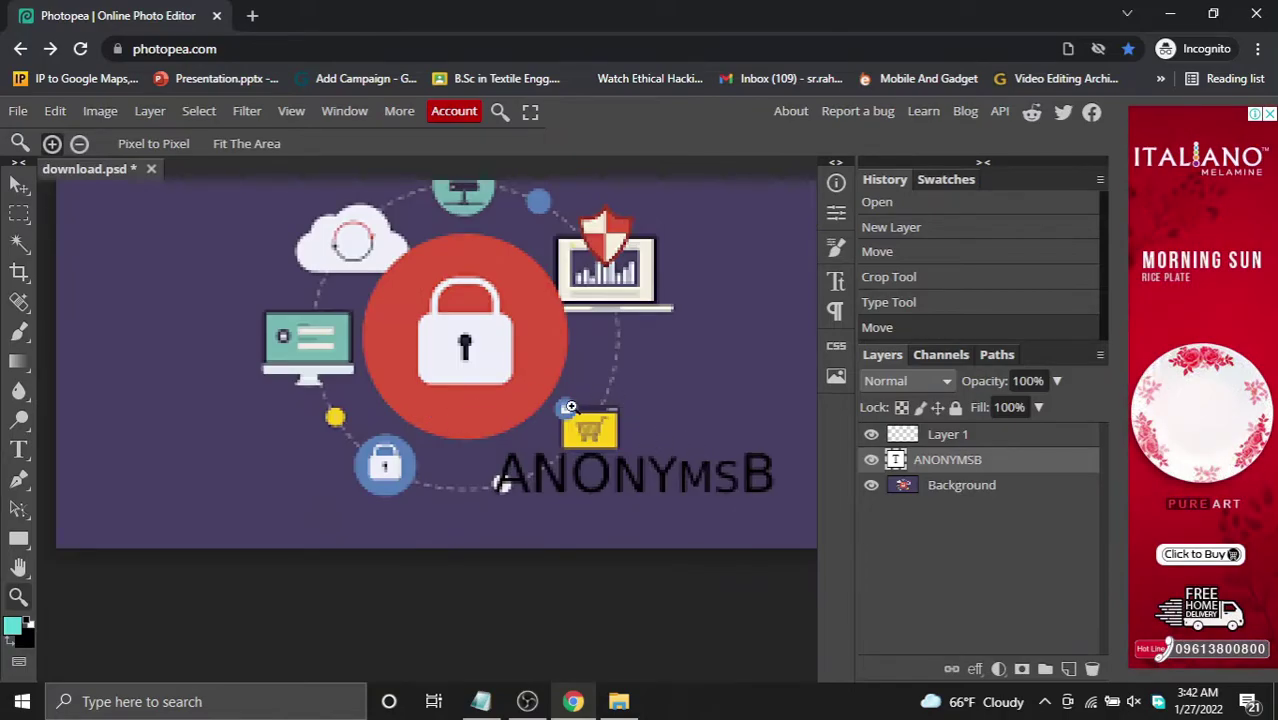
Zoom out to the whole image and browse the Filter and Select menus without applying anything
{"action": "left_click", "coordinate": [569, 406], "text": "alt"}
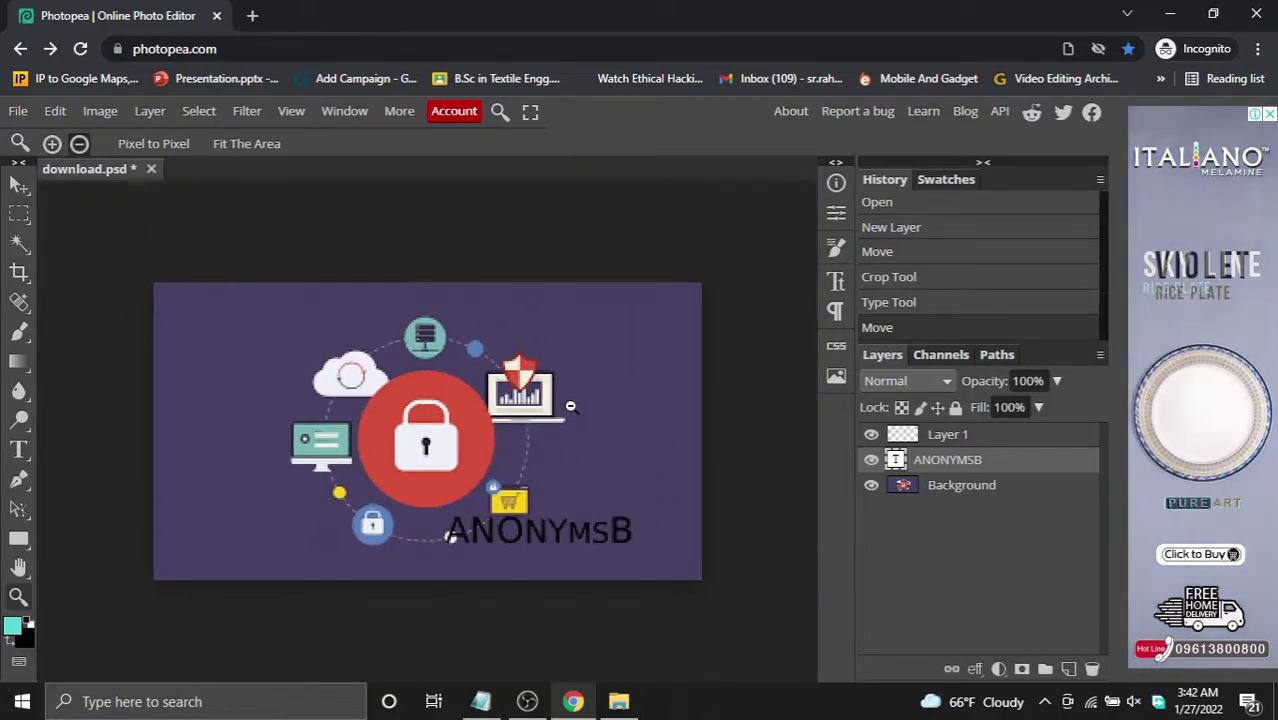
{"action": "left_click", "coordinate": [247, 111]}
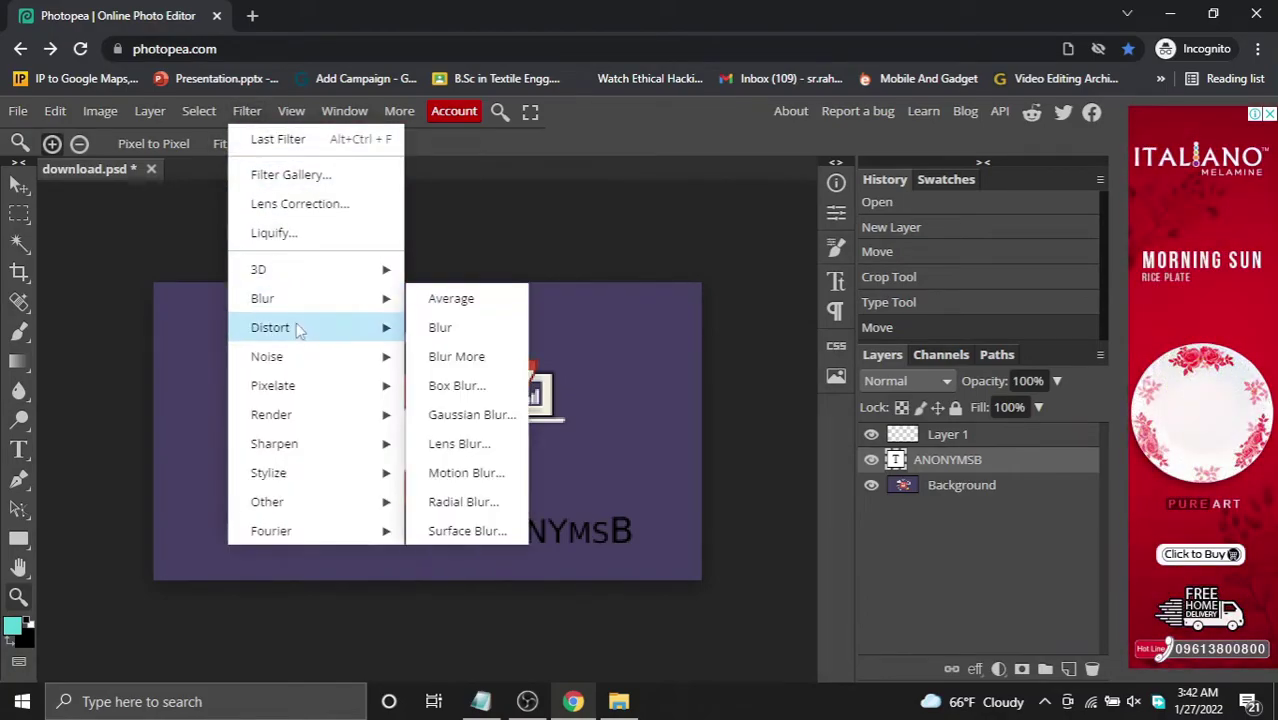
{"action": "mouse_move", "coordinate": [271, 414]}
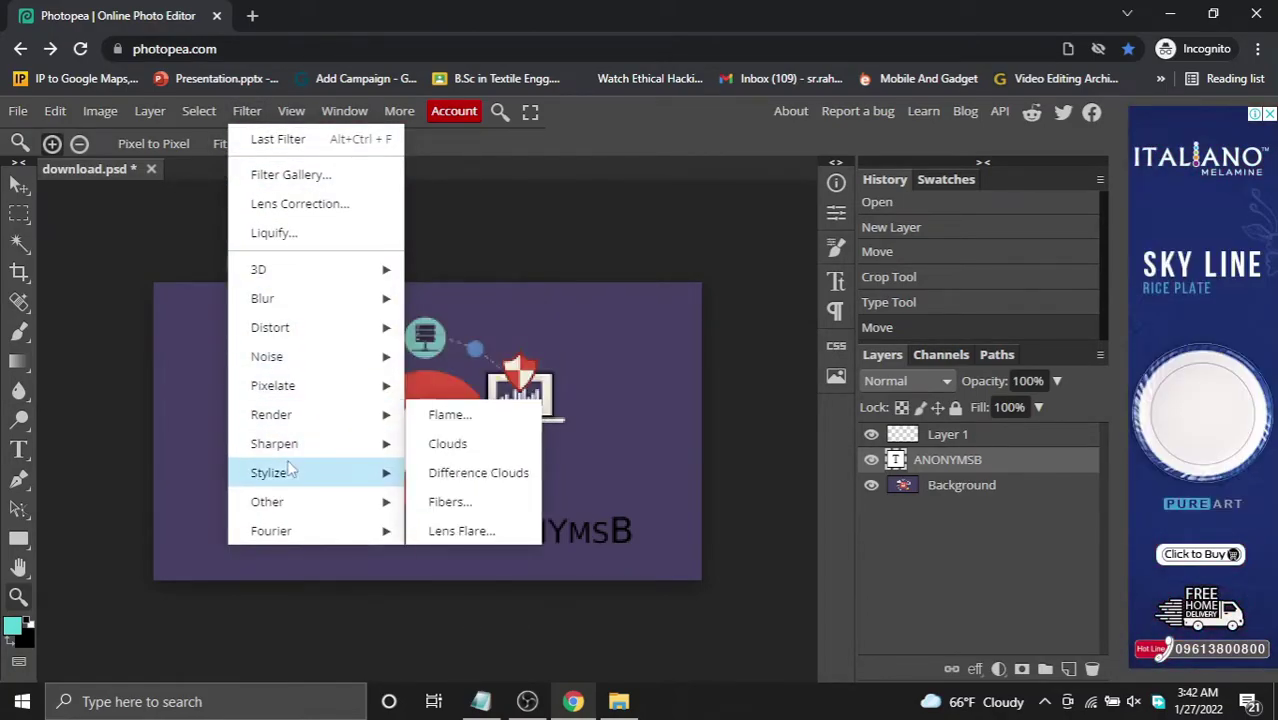
{"action": "mouse_move", "coordinate": [258, 269]}
{"action": "left_click", "coordinate": [198, 111]}
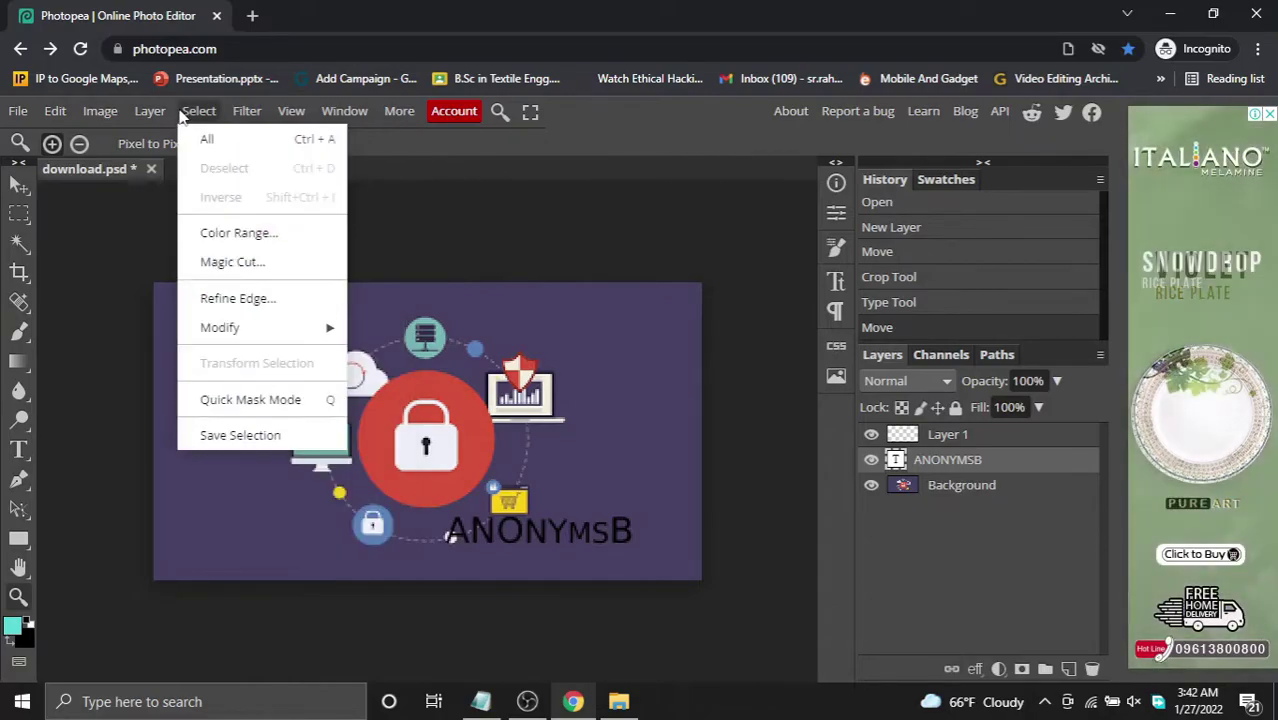
{"action": "left_click", "coordinate": [240, 112]}
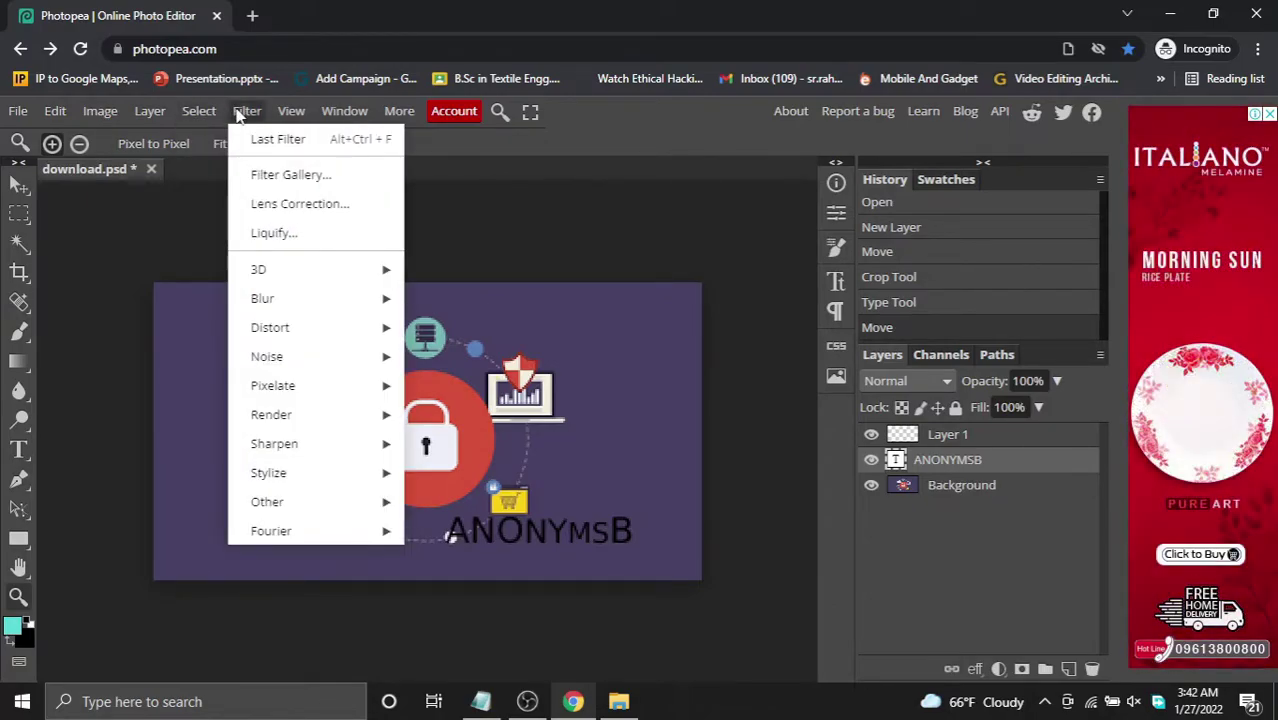
Zoom into the image's top-left corner, zoom back out, and bring up the File menu
{"action": "left_click", "coordinate": [166, 274]}
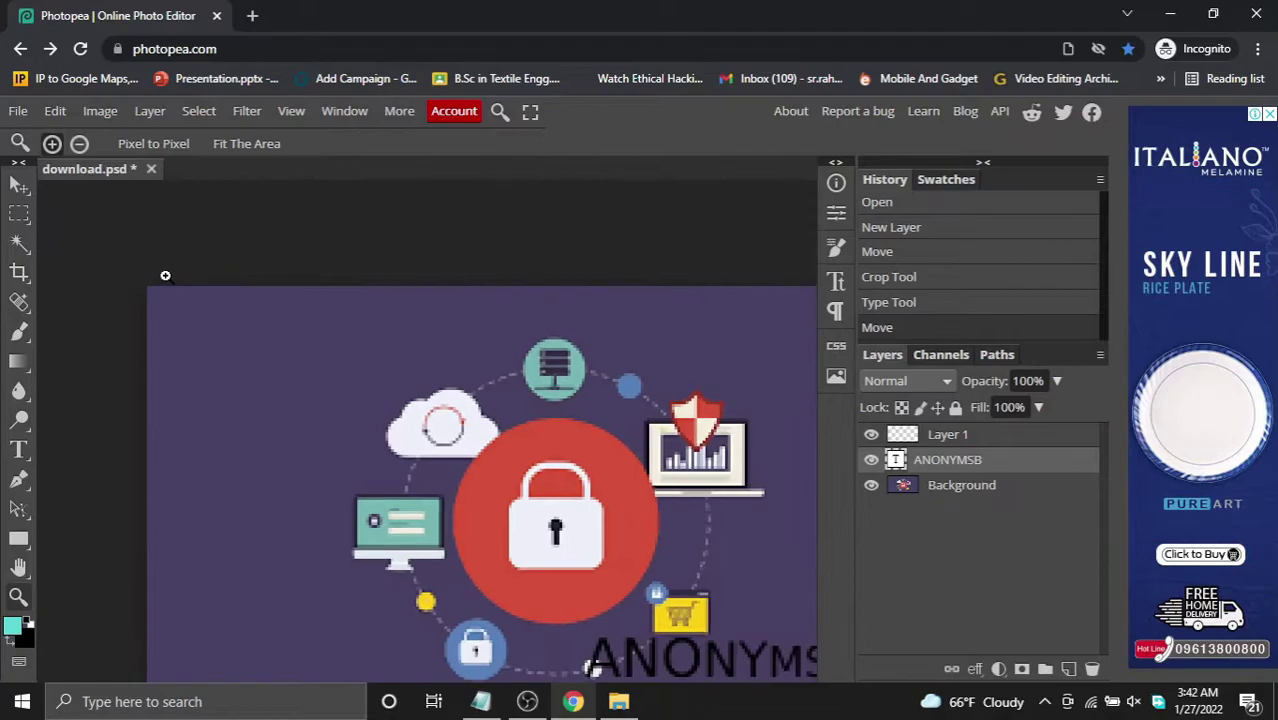
{"action": "left_click", "coordinate": [495, 380], "text": "alt"}
{"action": "left_click", "coordinate": [652, 384]}
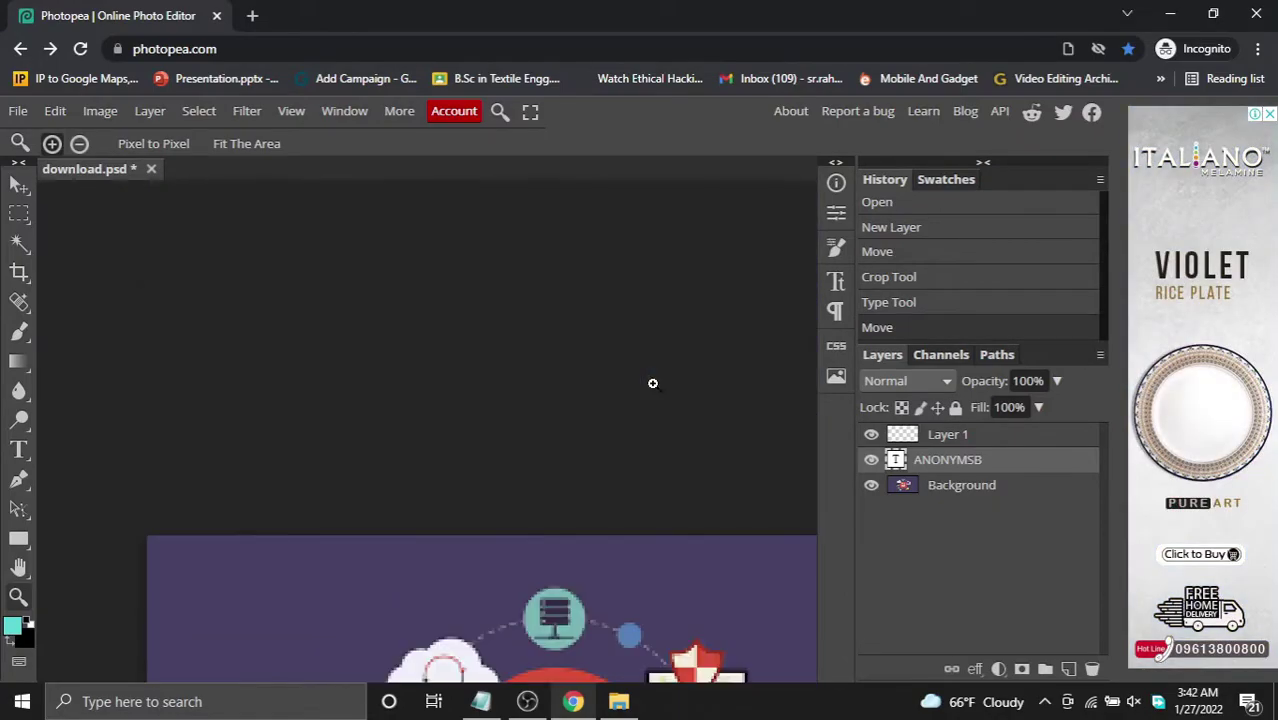
{"action": "scroll", "coordinate": [614, 398], "scroll_direction": "down", "scroll_amount": 3}
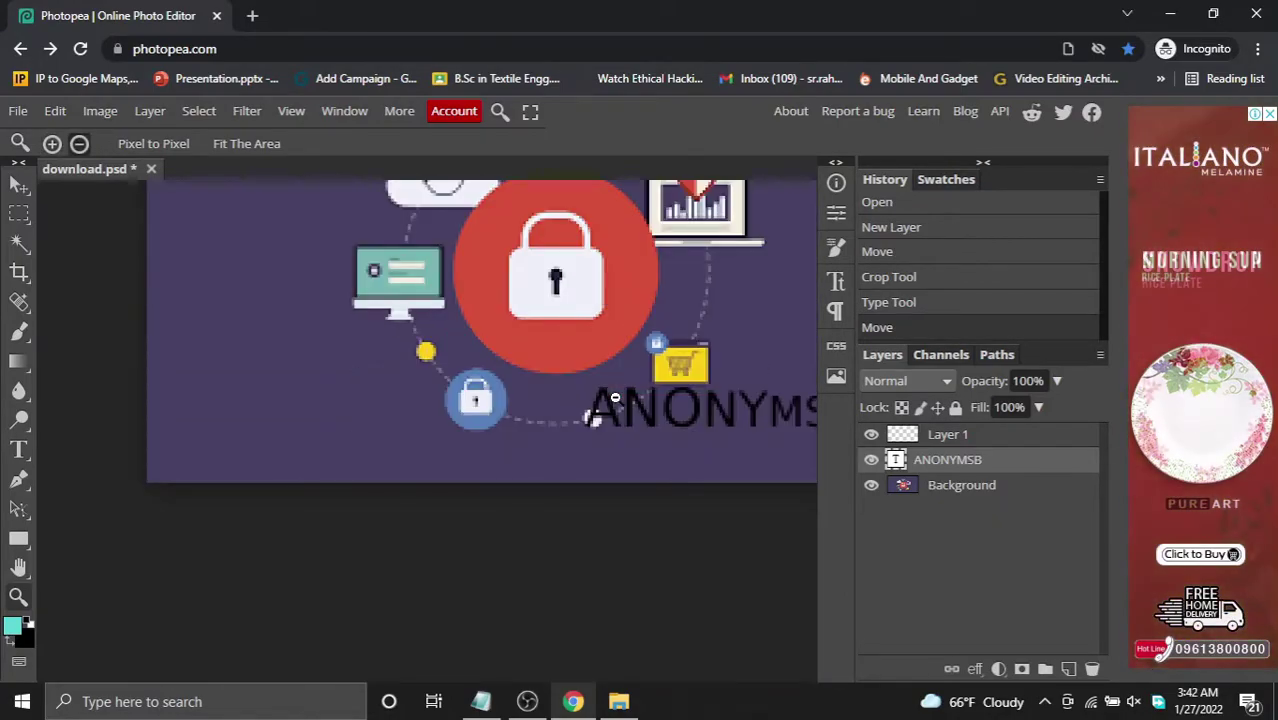
{"action": "left_click", "coordinate": [614, 398], "text": "alt"}
{"action": "left_click", "coordinate": [18, 111]}
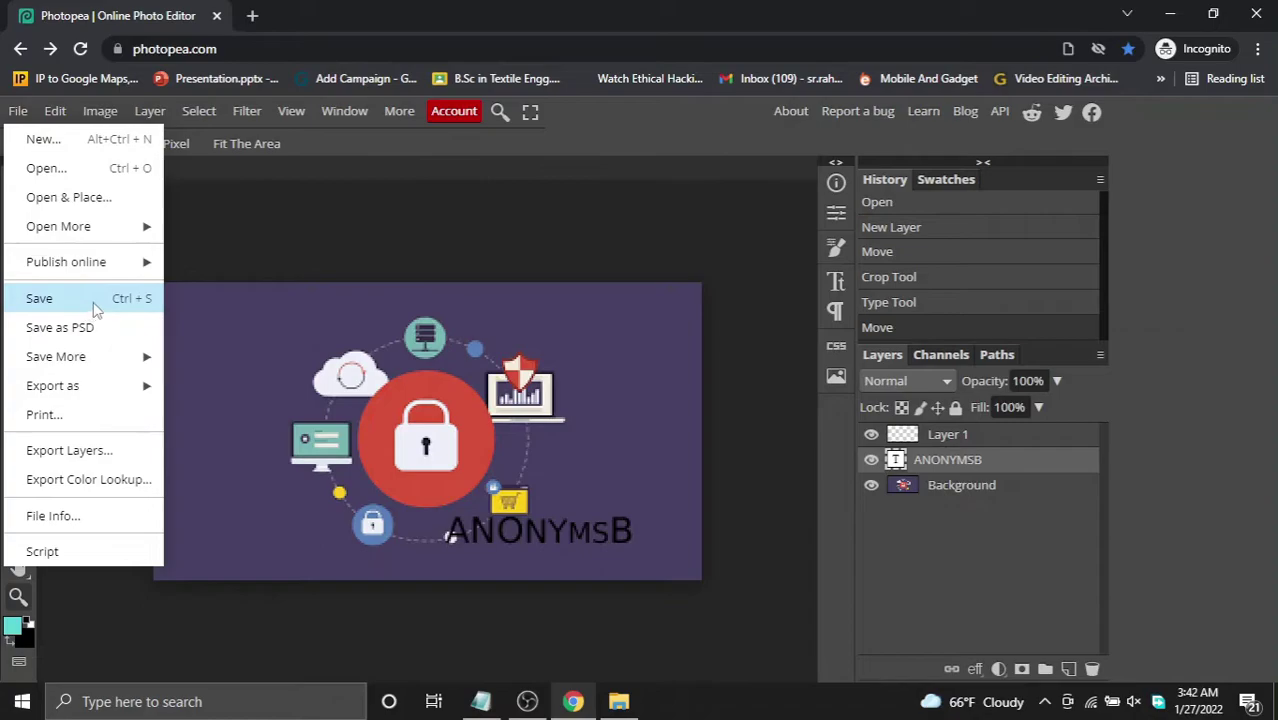
Save the illustration as download.psd, confirm the save, and dismiss the download-scanning notice
{"action": "left_click", "coordinate": [87, 311]}
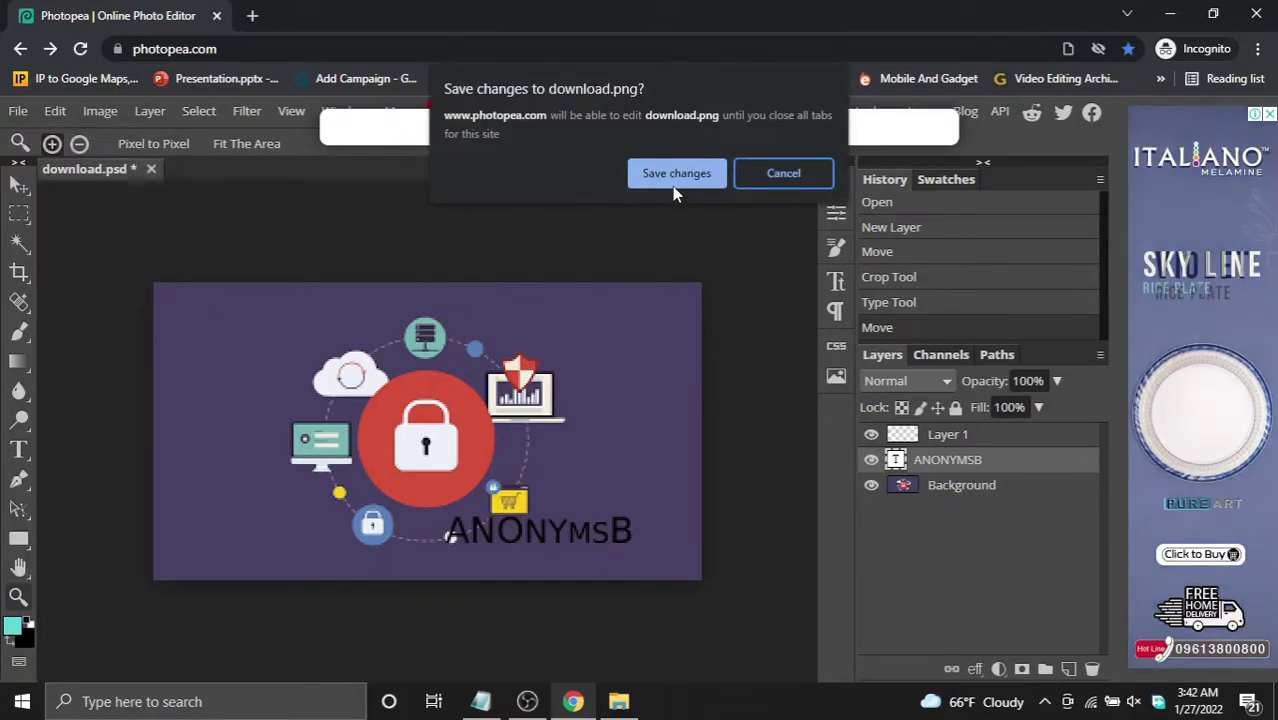
{"action": "left_click", "coordinate": [676, 175]}
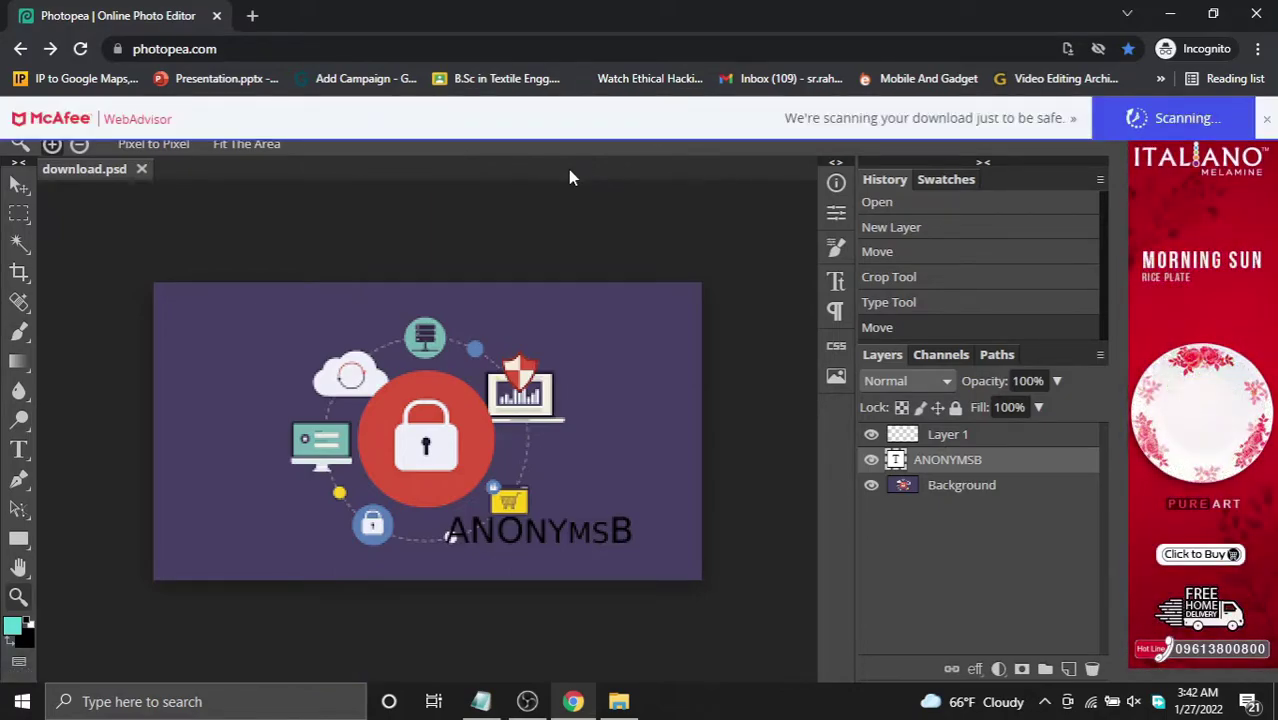
{"action": "left_click", "coordinate": [1266, 118]}
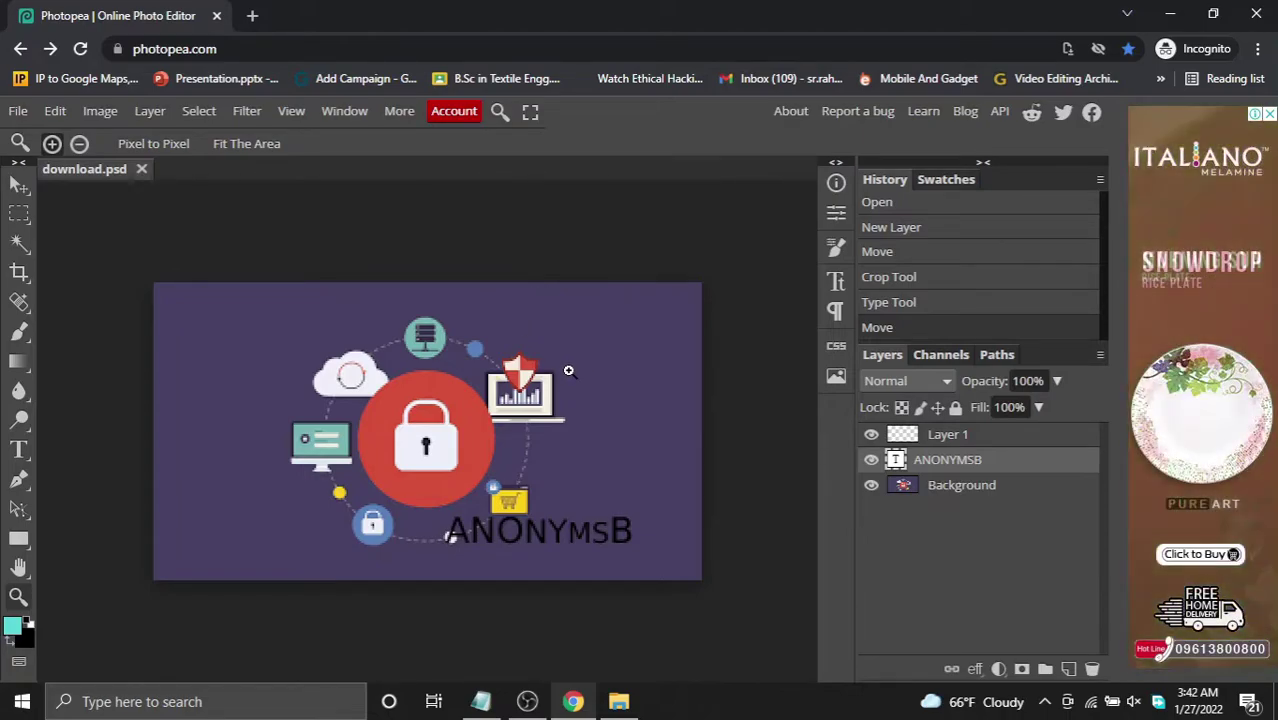
{"action": "left_click", "coordinate": [18, 111]}
{"action": "left_click", "coordinate": [72, 175]}
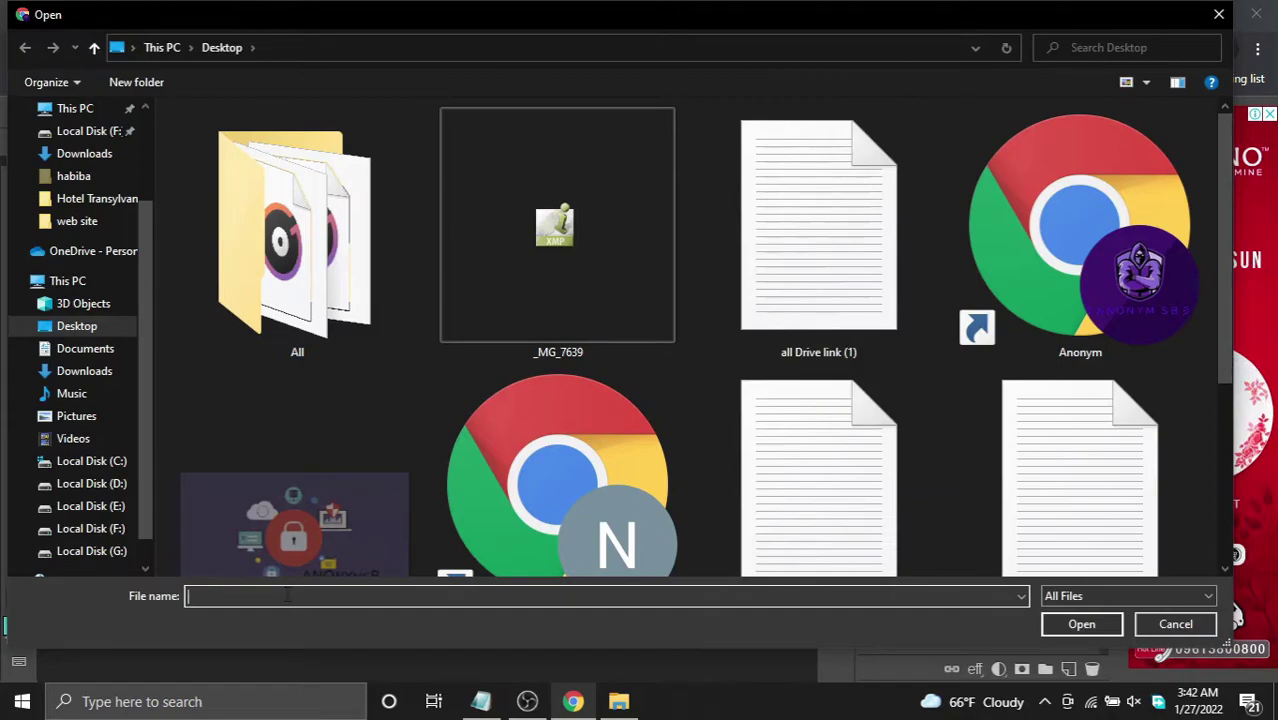
{"action": "type", "text": "AN"}
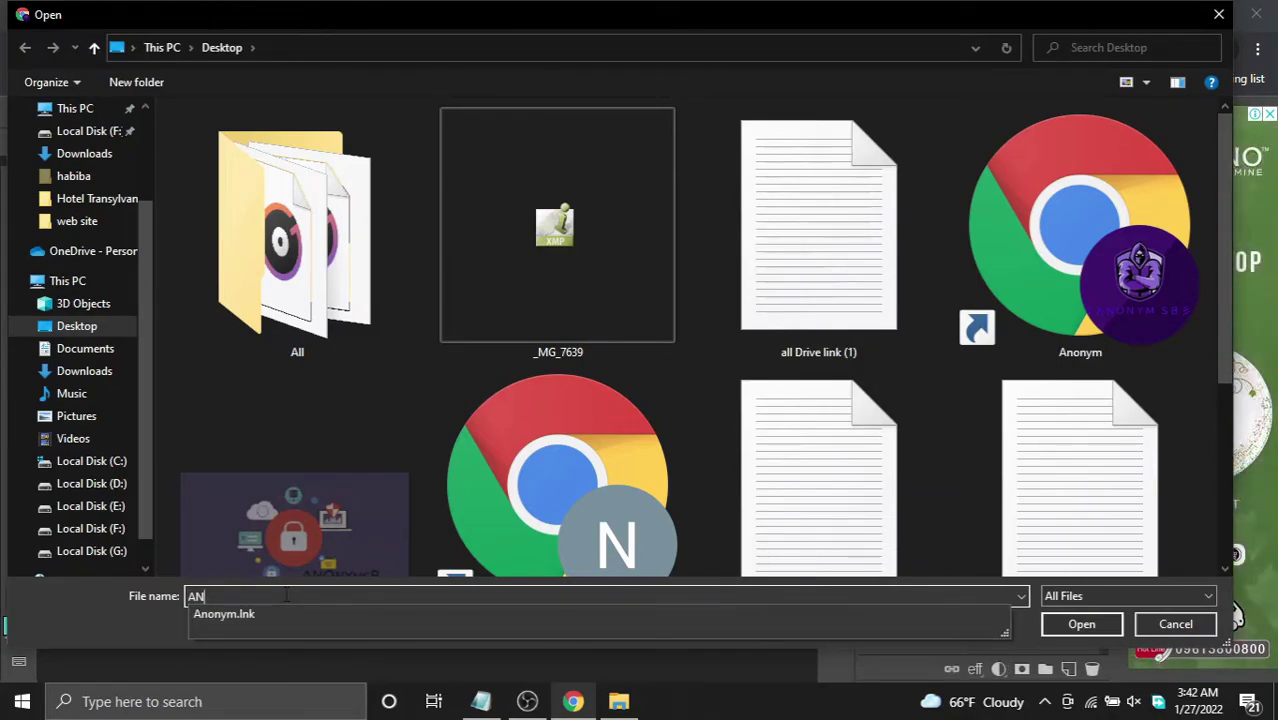
{"action": "type", "text": "ON"}
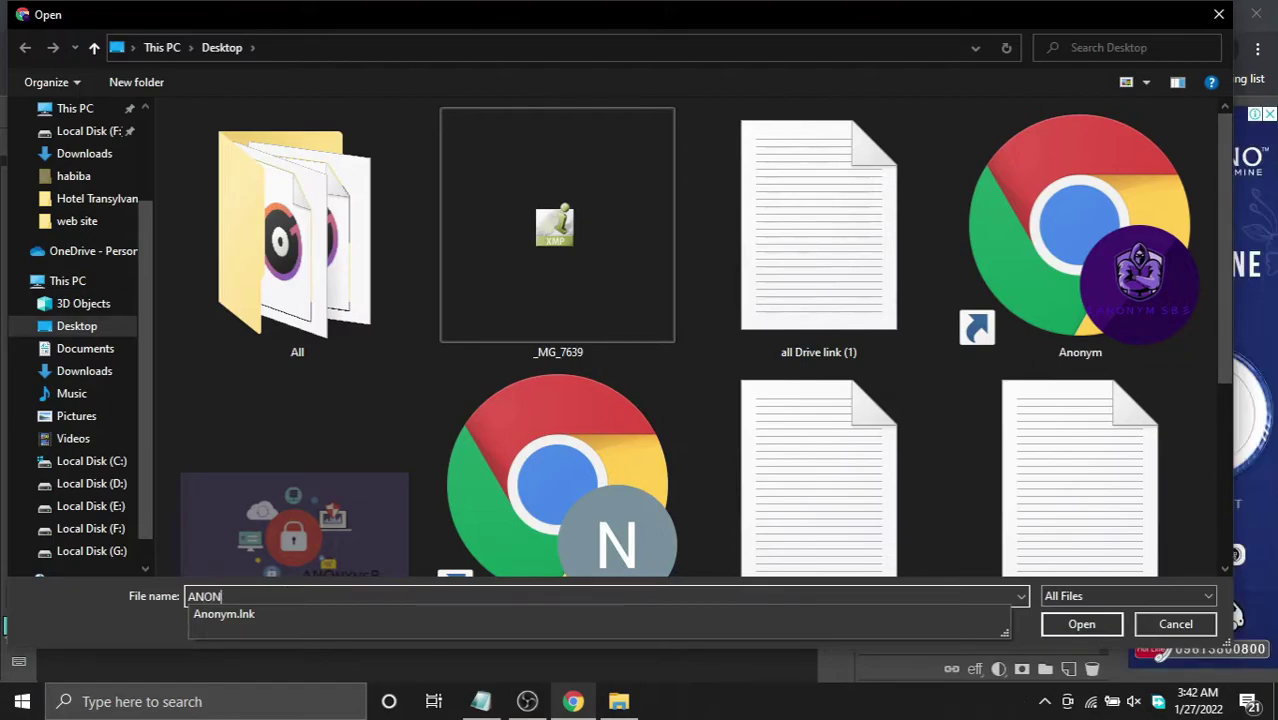
{"action": "type", "text": "YMS"}
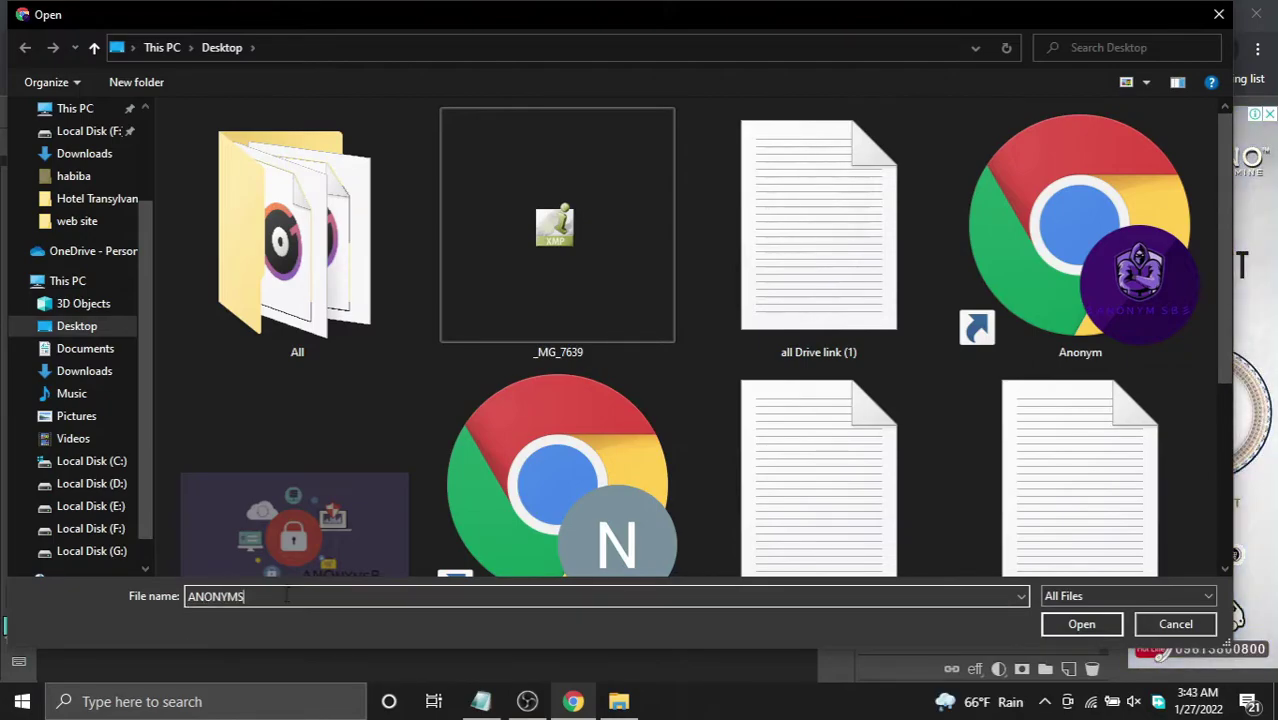
{"action": "type", "text": "B"}
{"action": "left_click", "coordinate": [1105, 626]}
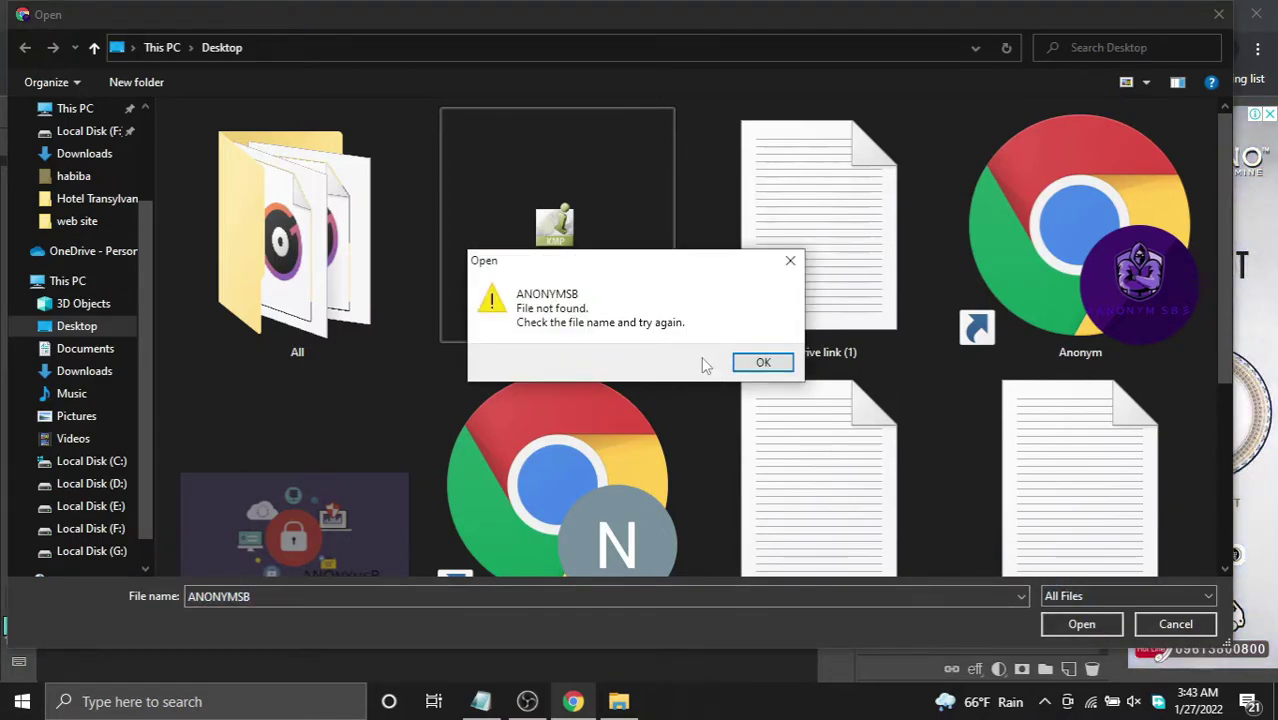
{"action": "left_click", "coordinate": [783, 364]}
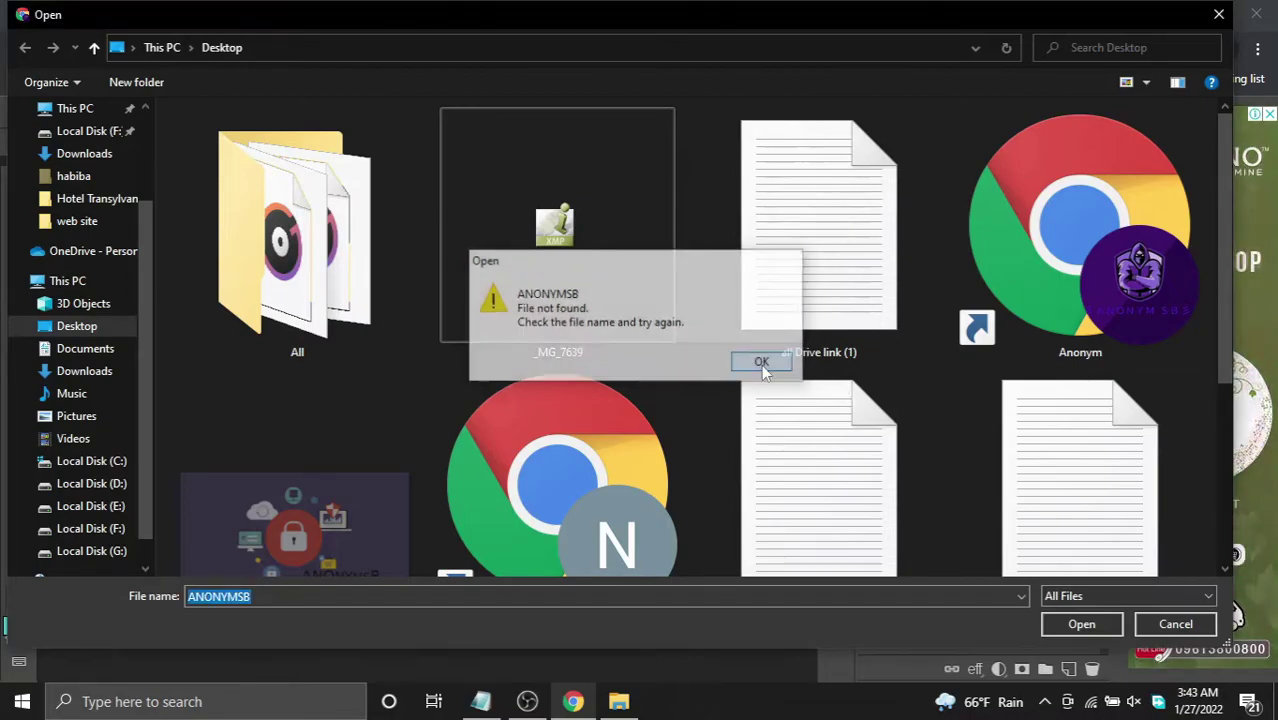
{"action": "left_click", "coordinate": [1128, 600]}
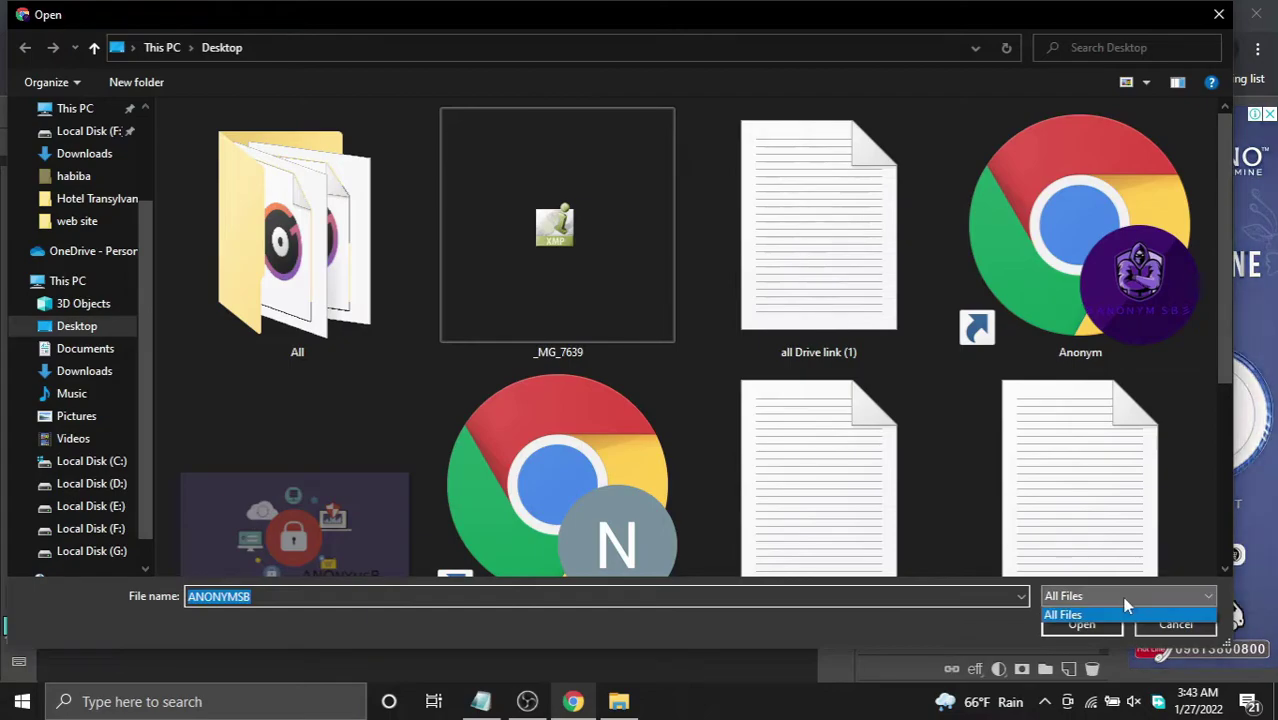
{"action": "left_click", "coordinate": [452, 600]}
{"action": "double_click", "coordinate": [443, 598]}
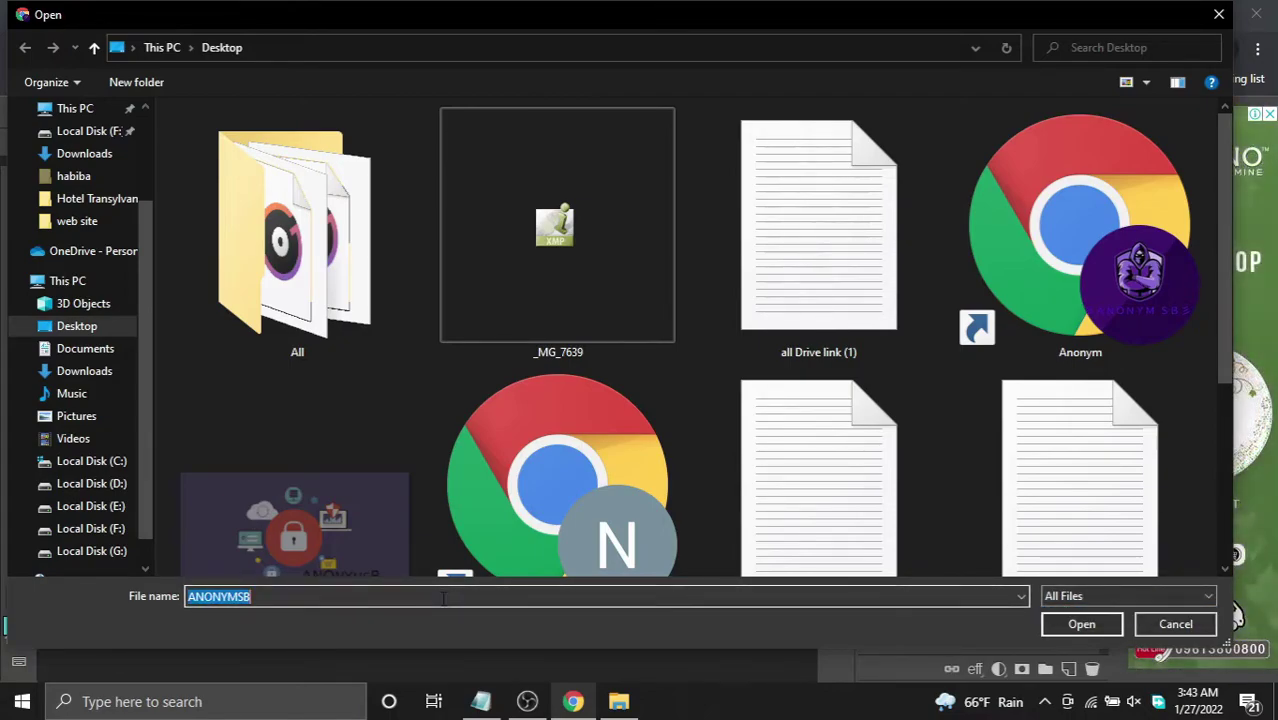
{"action": "key", "text": "BackSpace"}
{"action": "type", "text": "."}
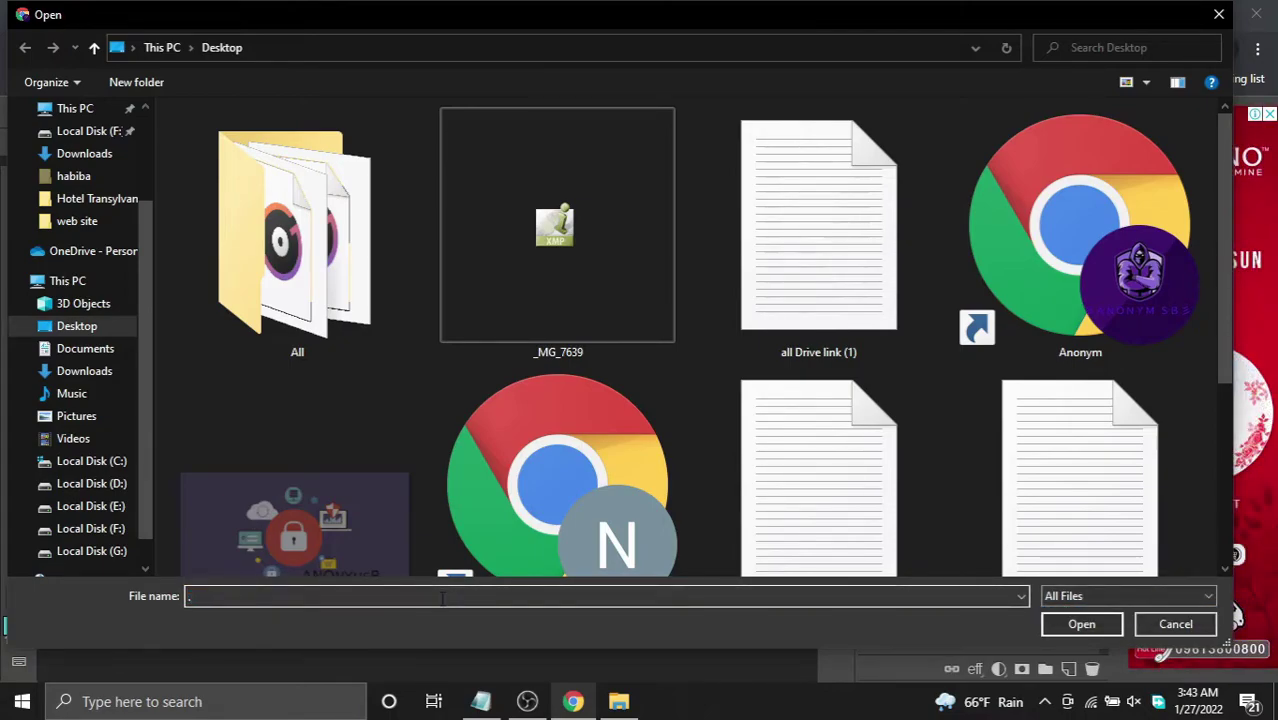
{"action": "type", "text": "JPG"}
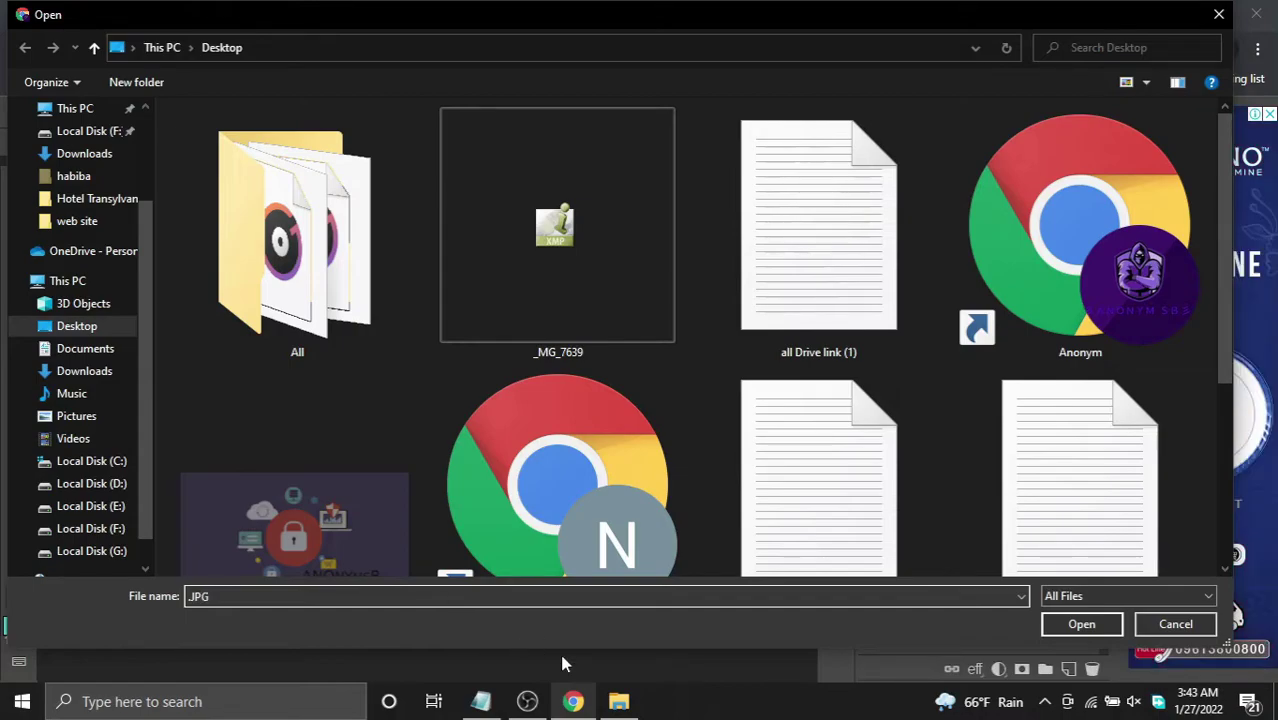
{"action": "left_click", "coordinate": [1095, 630]}
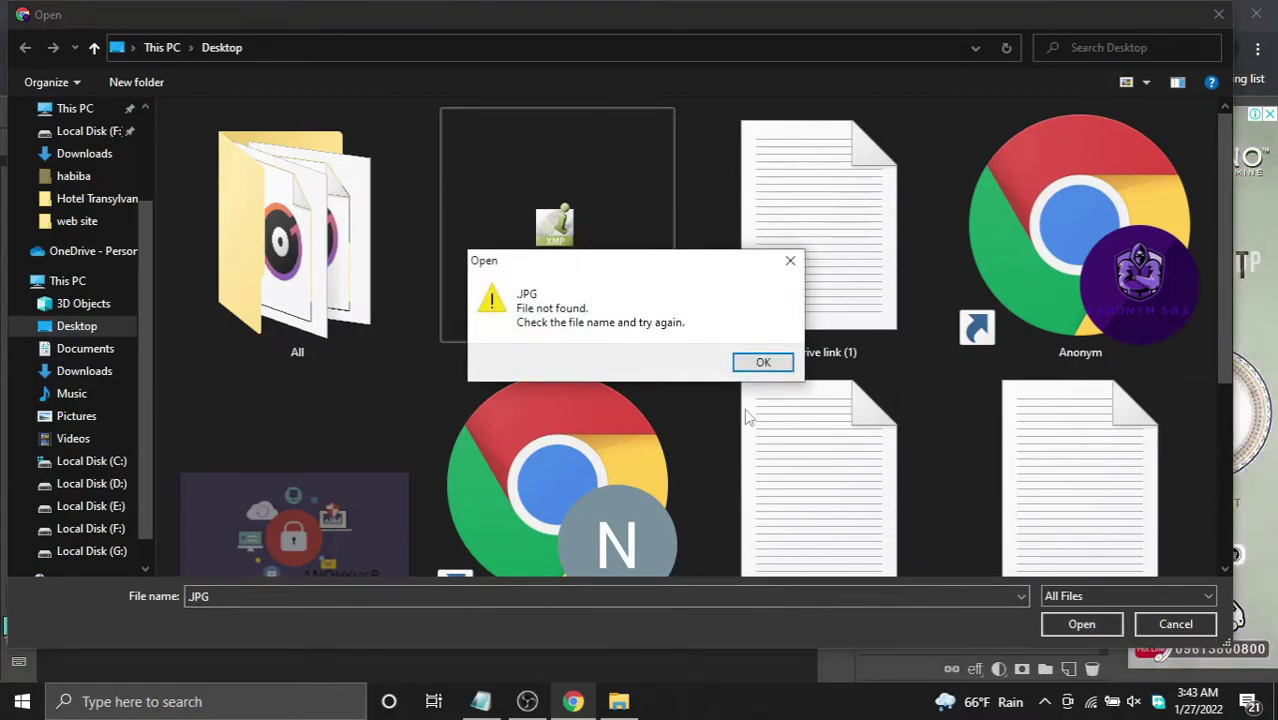
{"action": "left_click", "coordinate": [760, 362]}
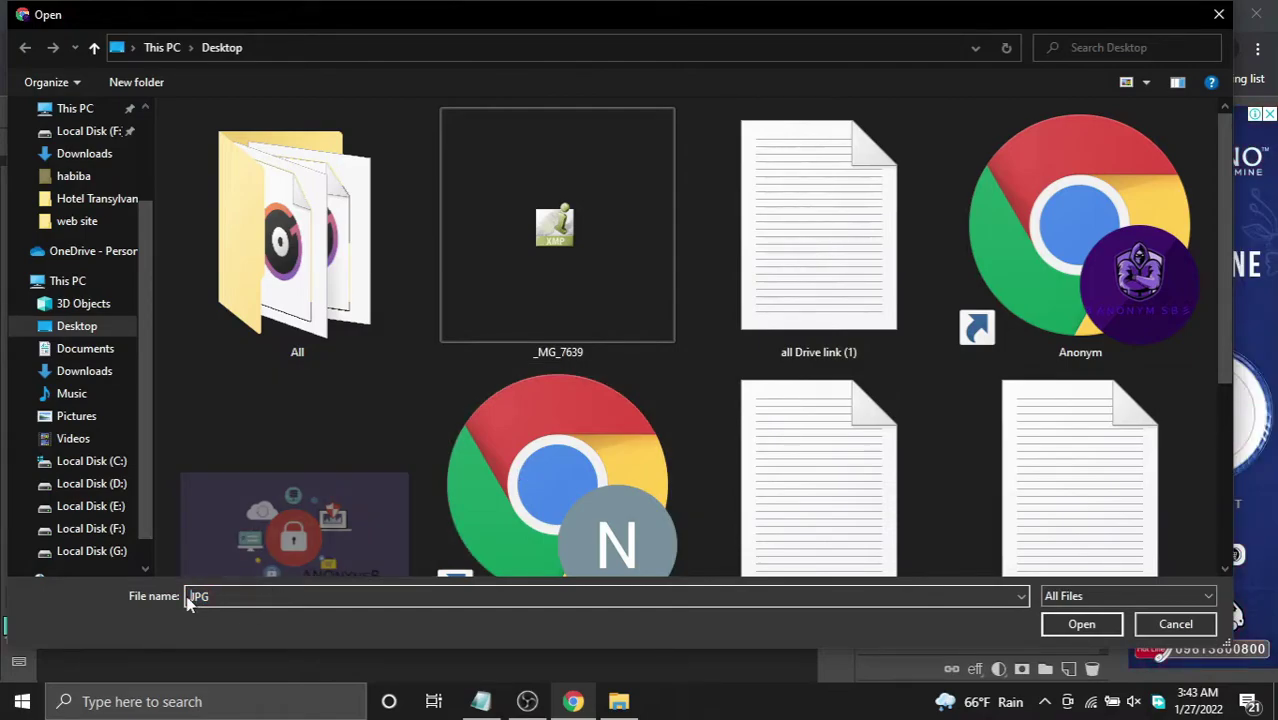
{"action": "type", "text": "D"}
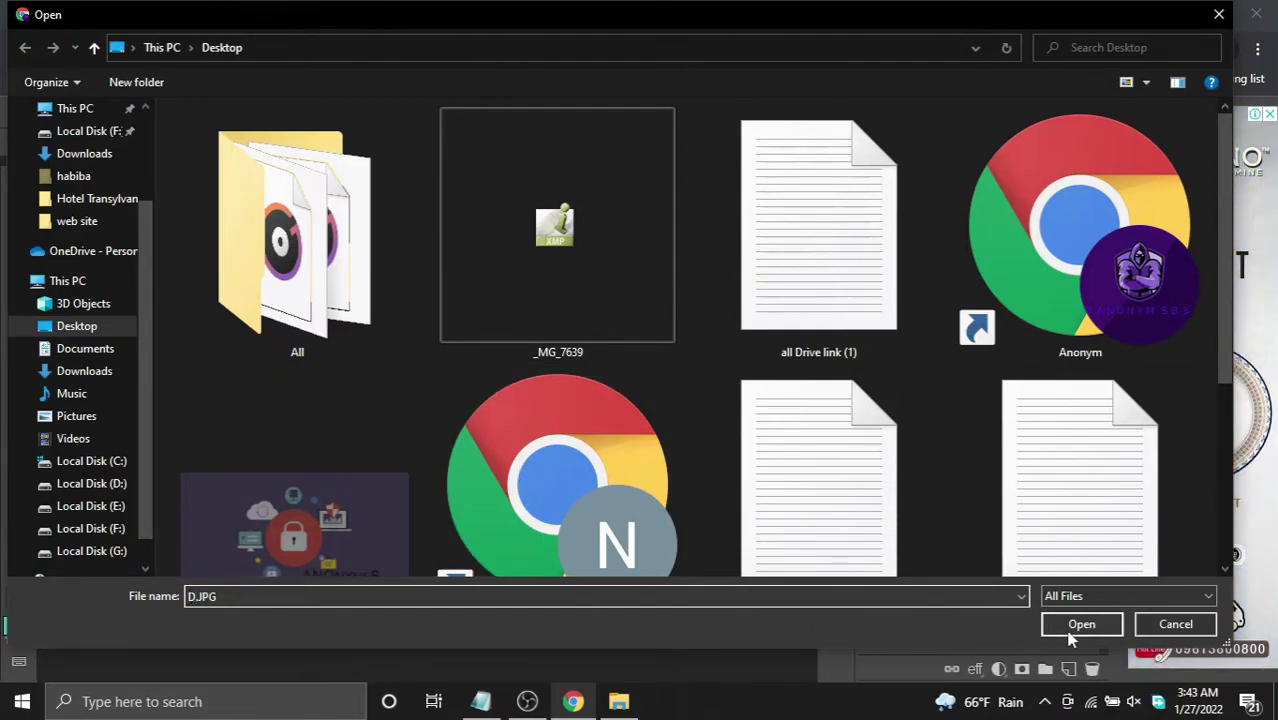
{"action": "left_click", "coordinate": [1069, 634]}
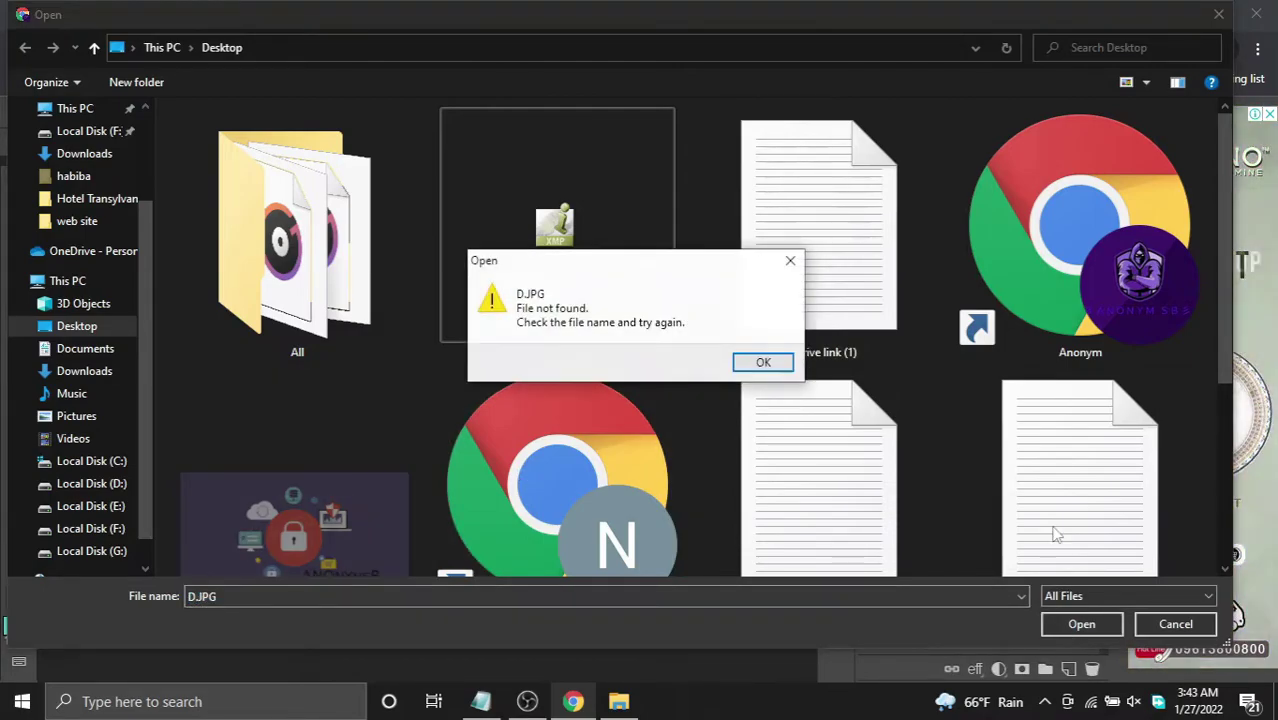
{"action": "left_click", "coordinate": [759, 362]}
{"action": "left_click", "coordinate": [1218, 14]}
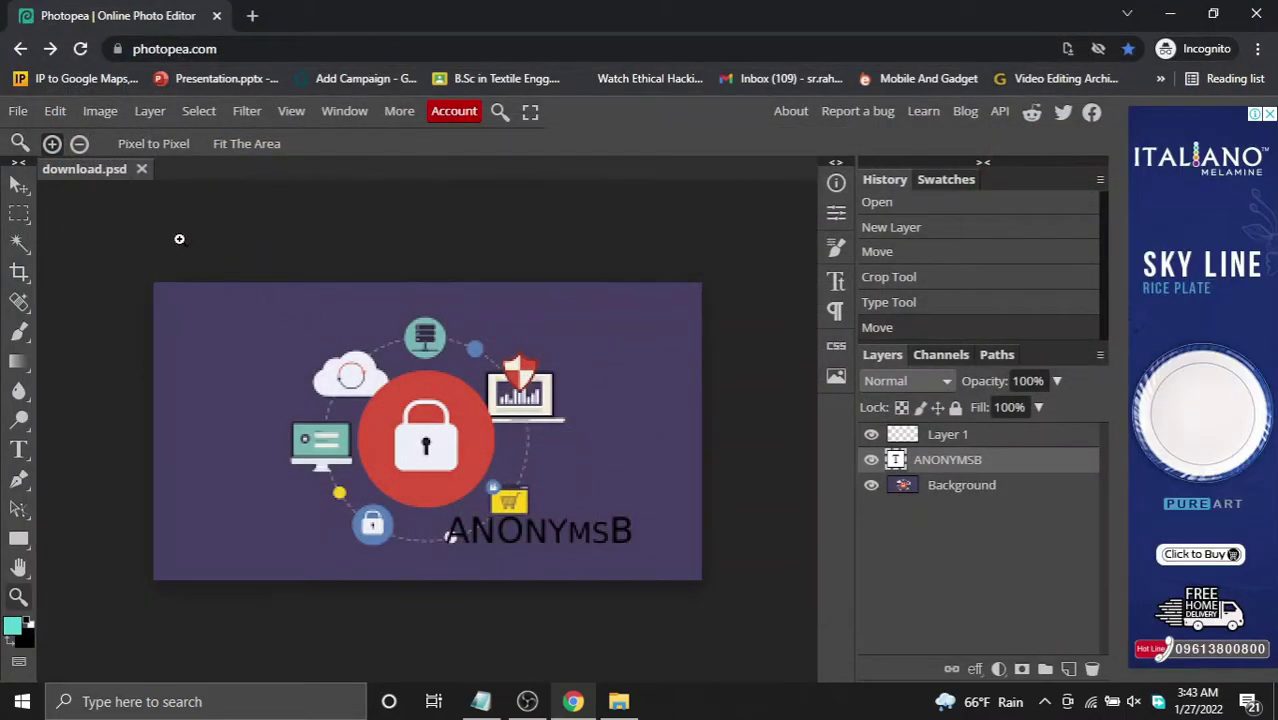
Save the padlock image again as a PSD, then check the folder in File Explorer and close it
{"action": "left_click", "coordinate": [18, 111]}
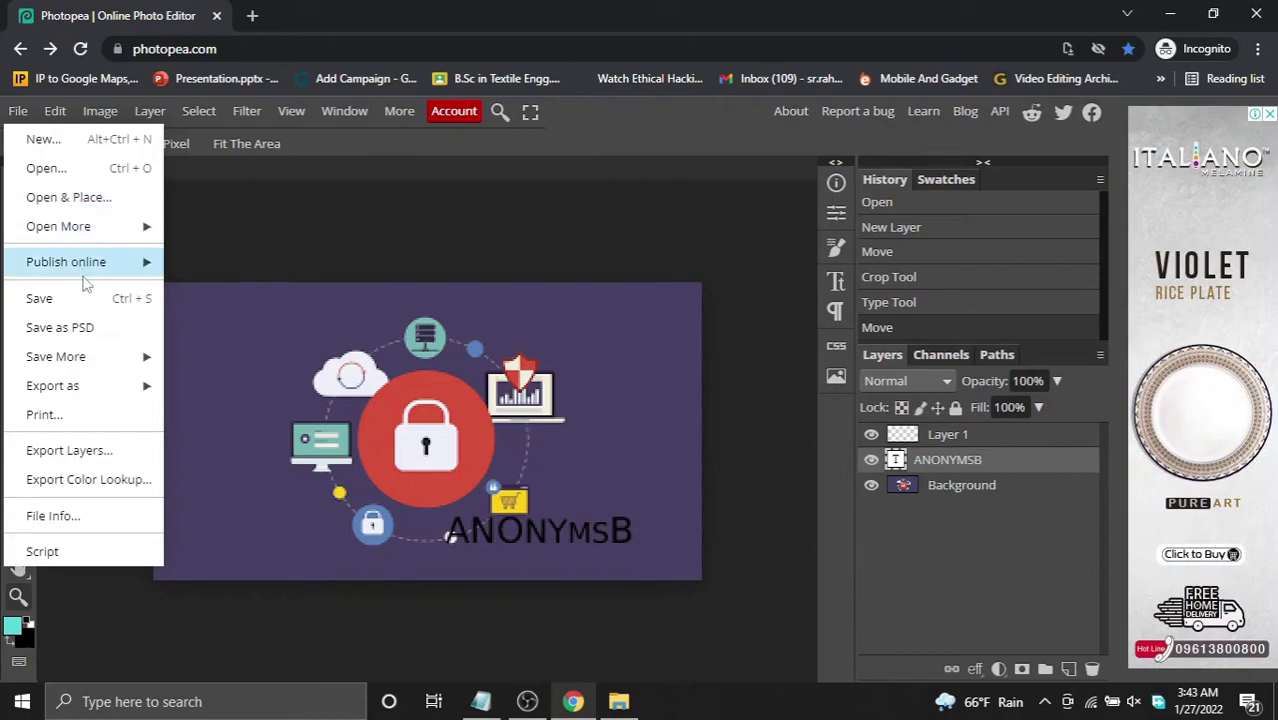
{"action": "left_click", "coordinate": [81, 331]}
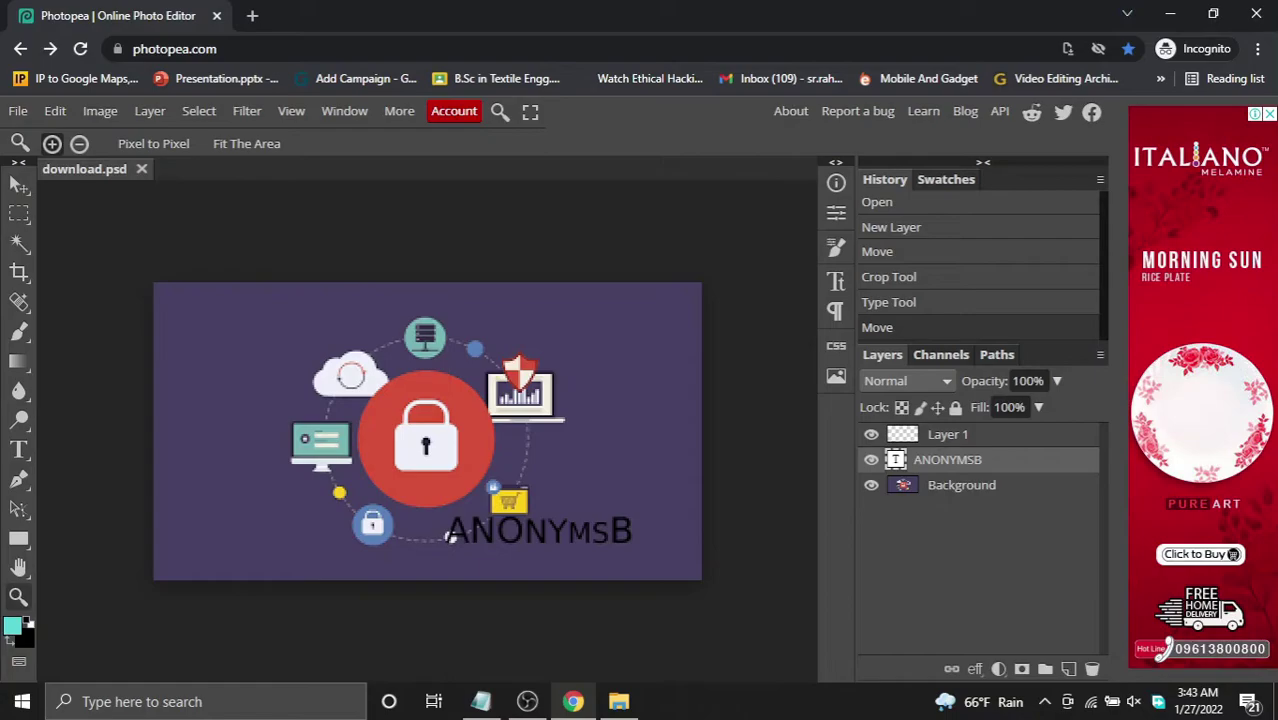
{"action": "left_click", "coordinate": [618, 701]}
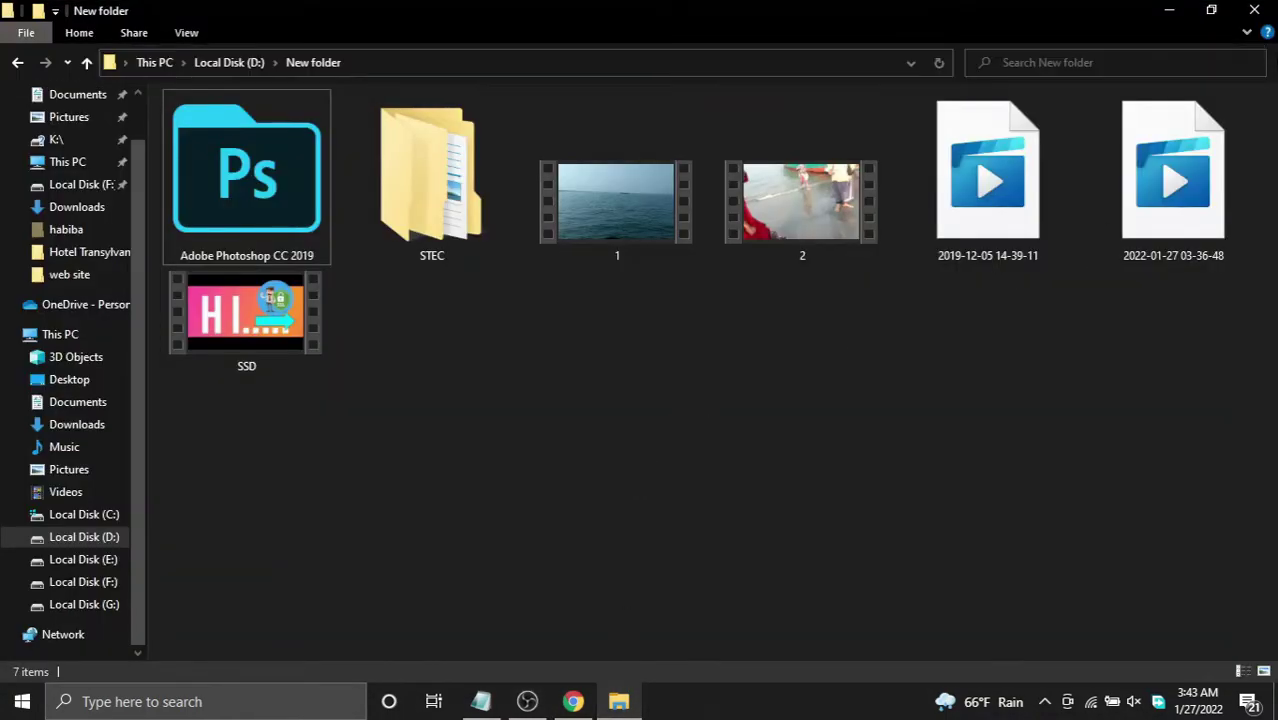
{"action": "left_click", "coordinate": [1253, 12]}
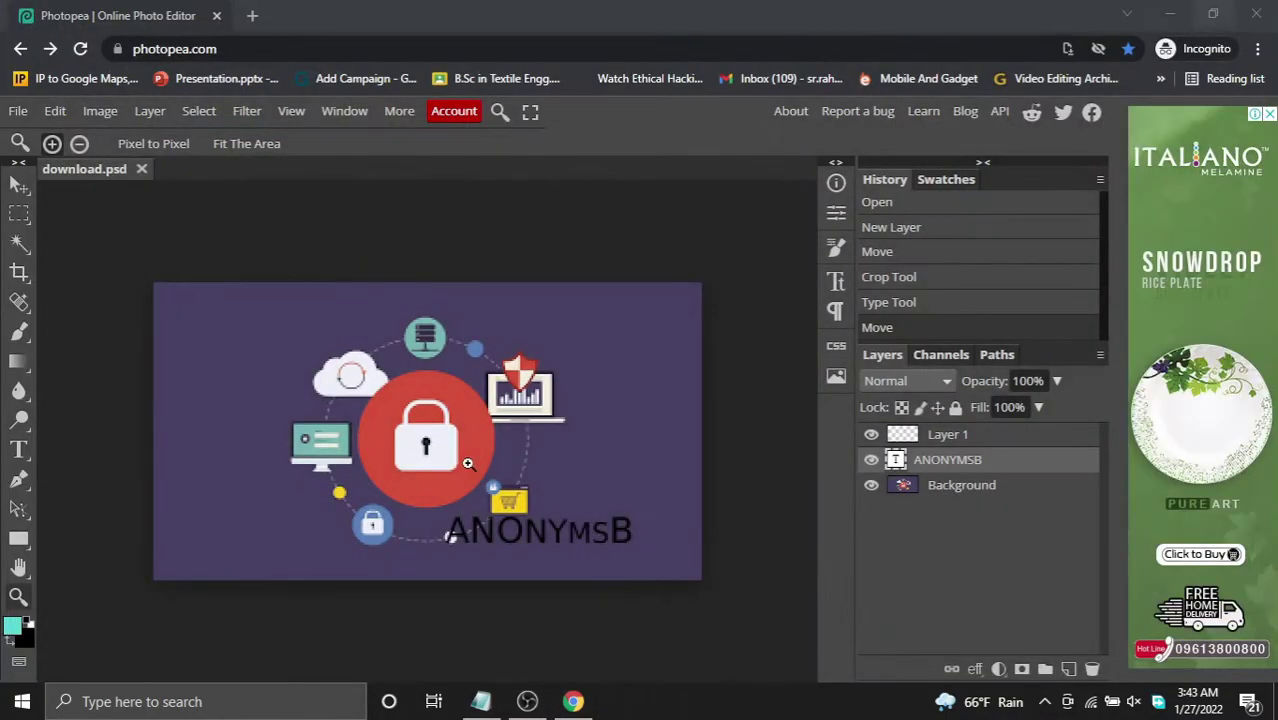
Save the labelled padlock image as PSD to the Desktop, keeping the name 'download'
{"action": "left_click", "coordinate": [18, 111]}
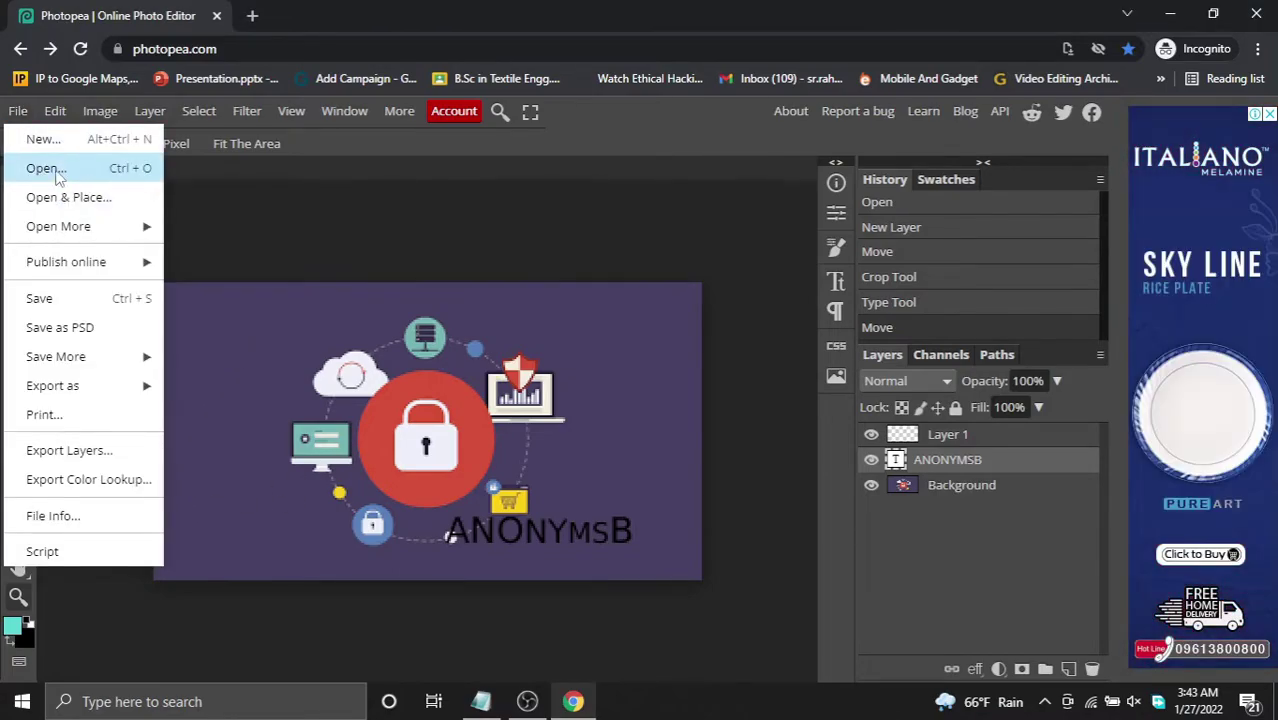
{"action": "left_click", "coordinate": [95, 327]}
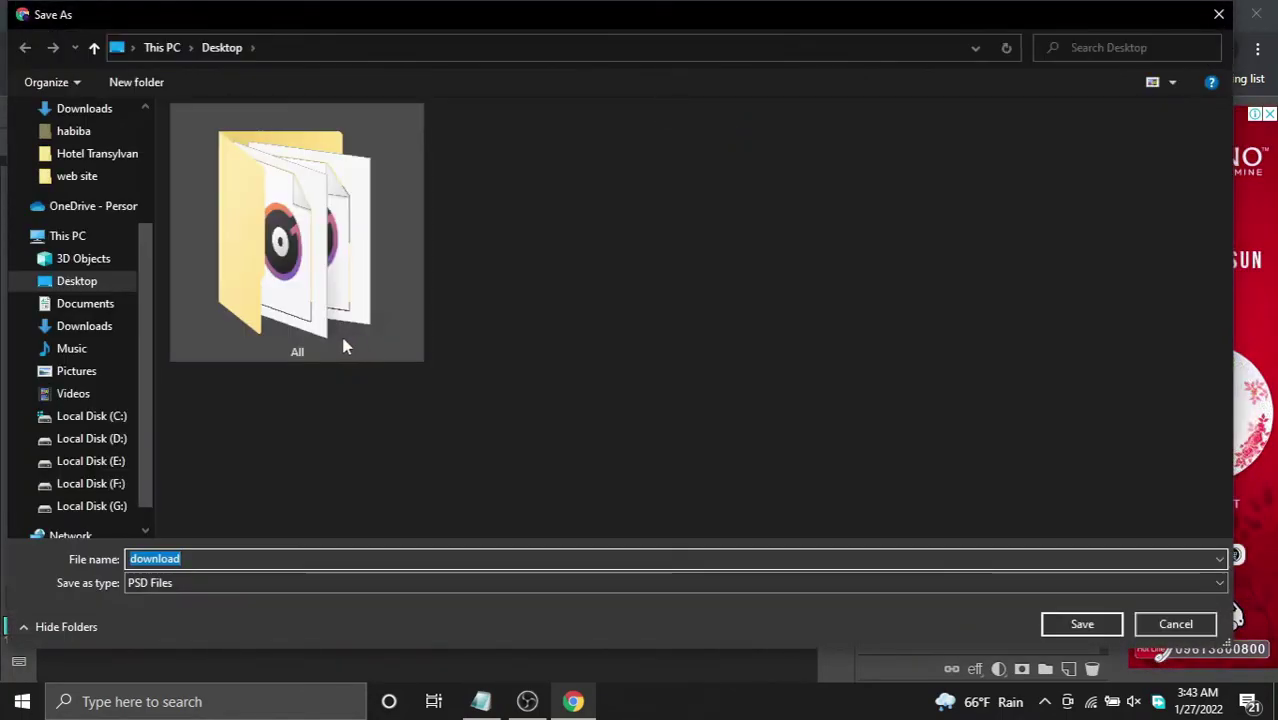
{"action": "scroll", "coordinate": [111, 177], "scroll_direction": "up", "scroll_amount": 1}
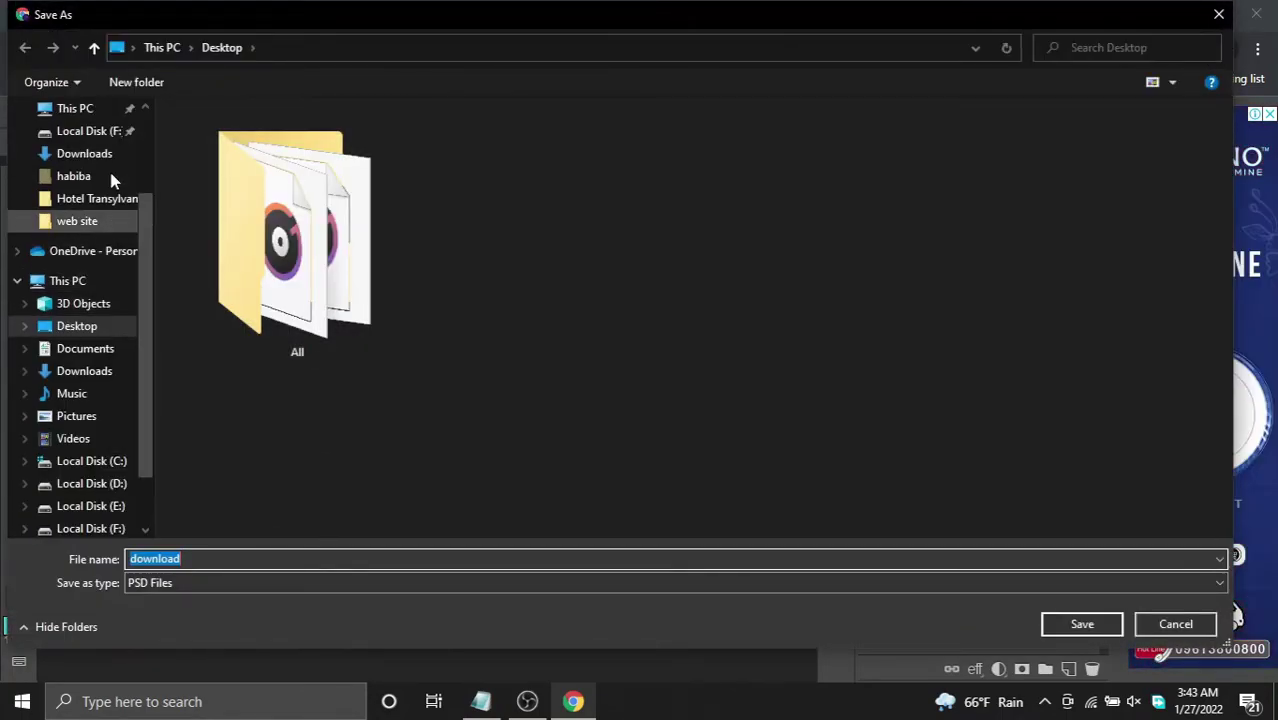
{"action": "scroll", "coordinate": [105, 170], "scroll_direction": "up", "scroll_amount": 2}
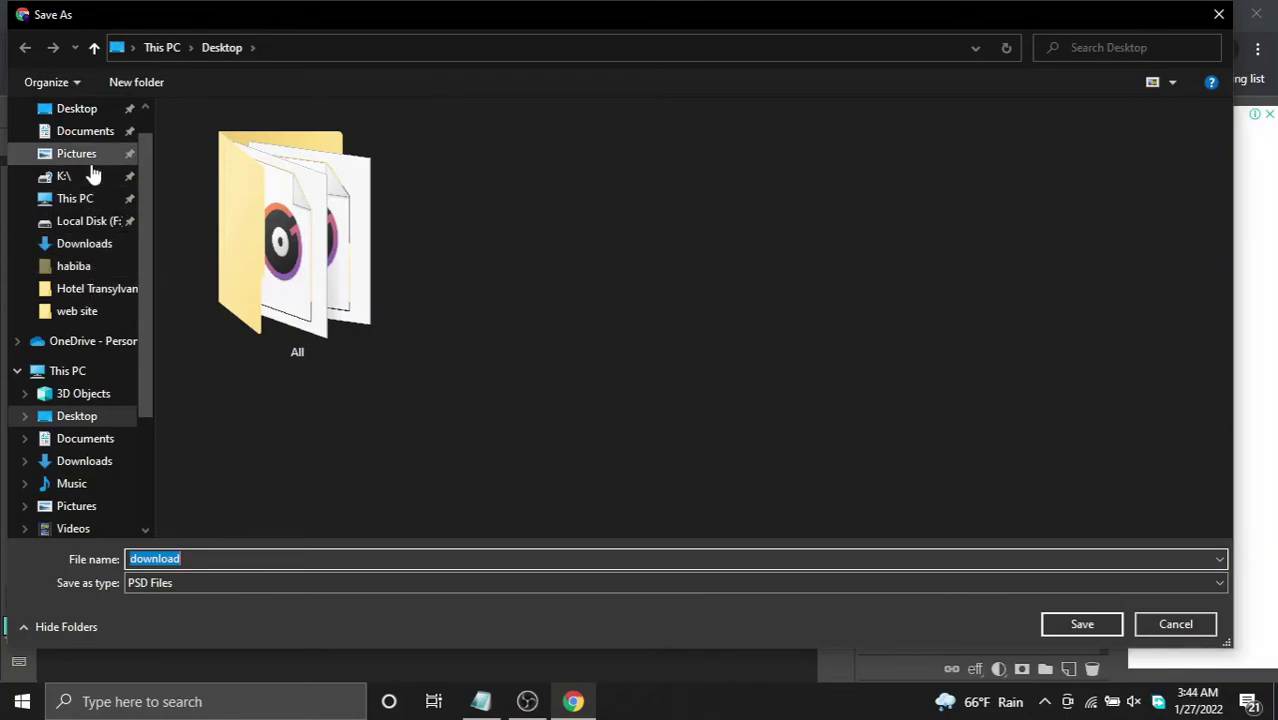
{"action": "scroll", "coordinate": [88, 180], "scroll_direction": "up", "scroll_amount": 1}
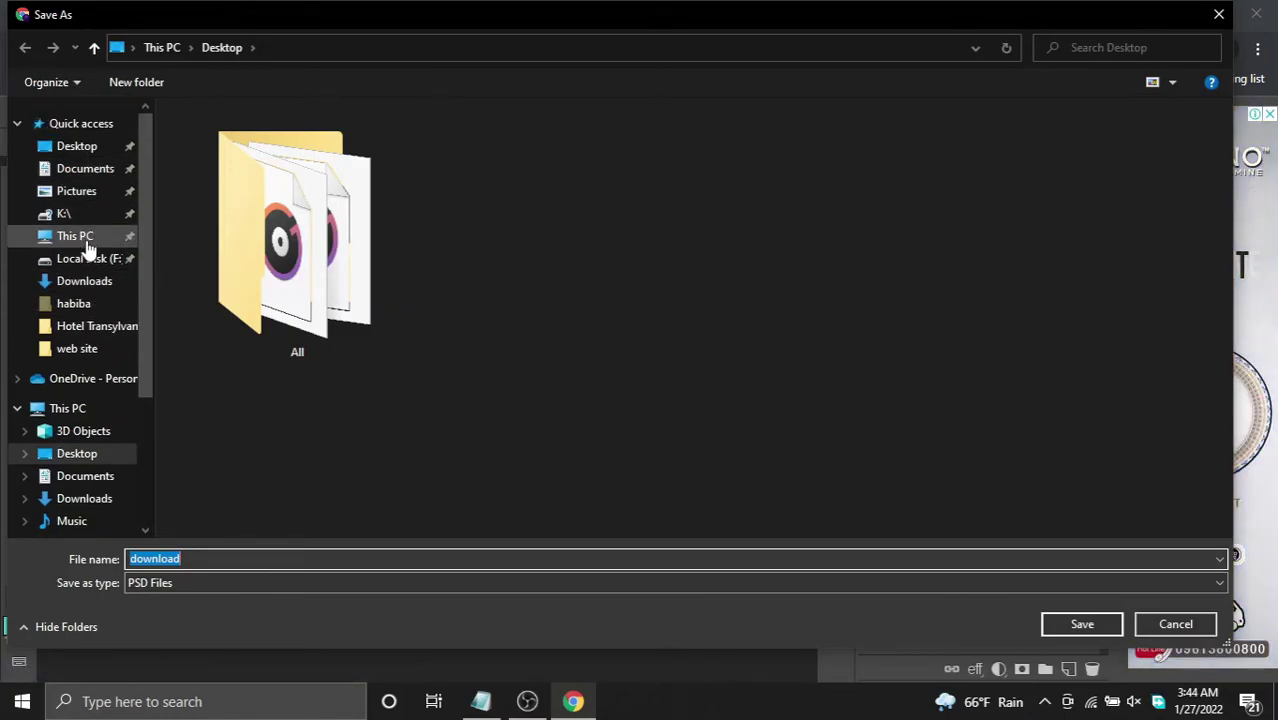
{"action": "left_click", "coordinate": [100, 148]}
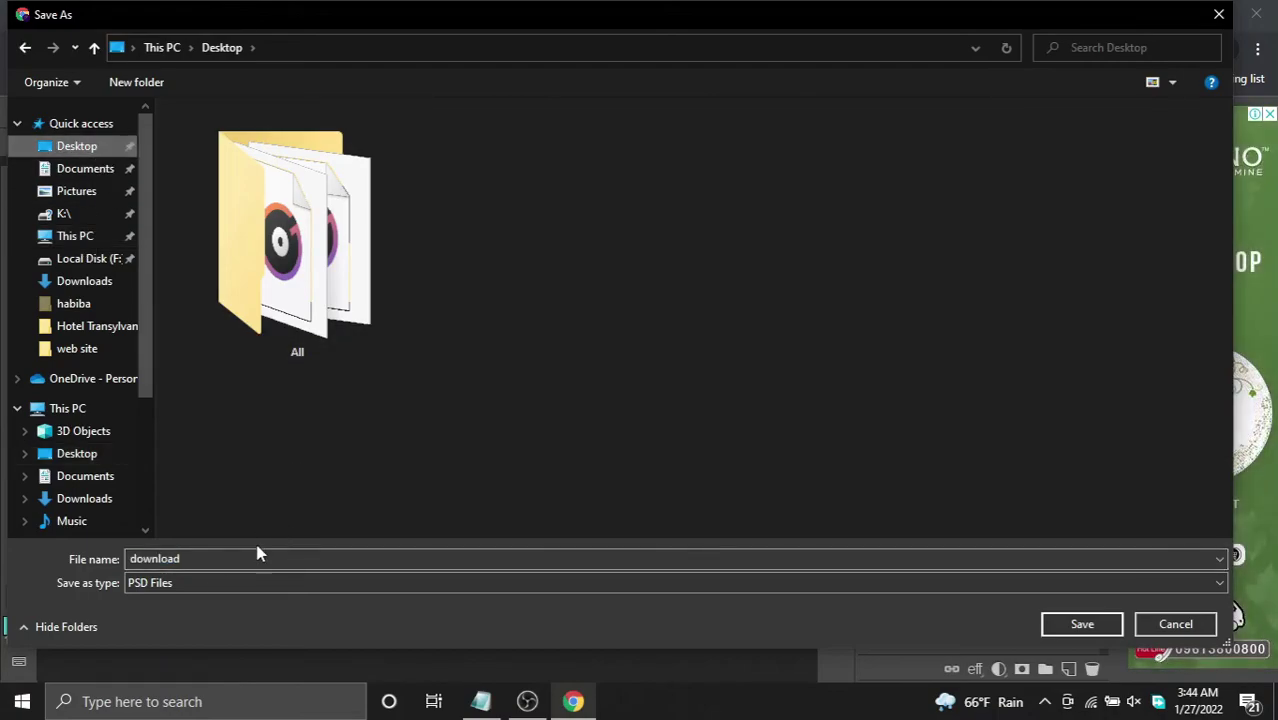
{"action": "left_click", "coordinate": [1080, 624]}
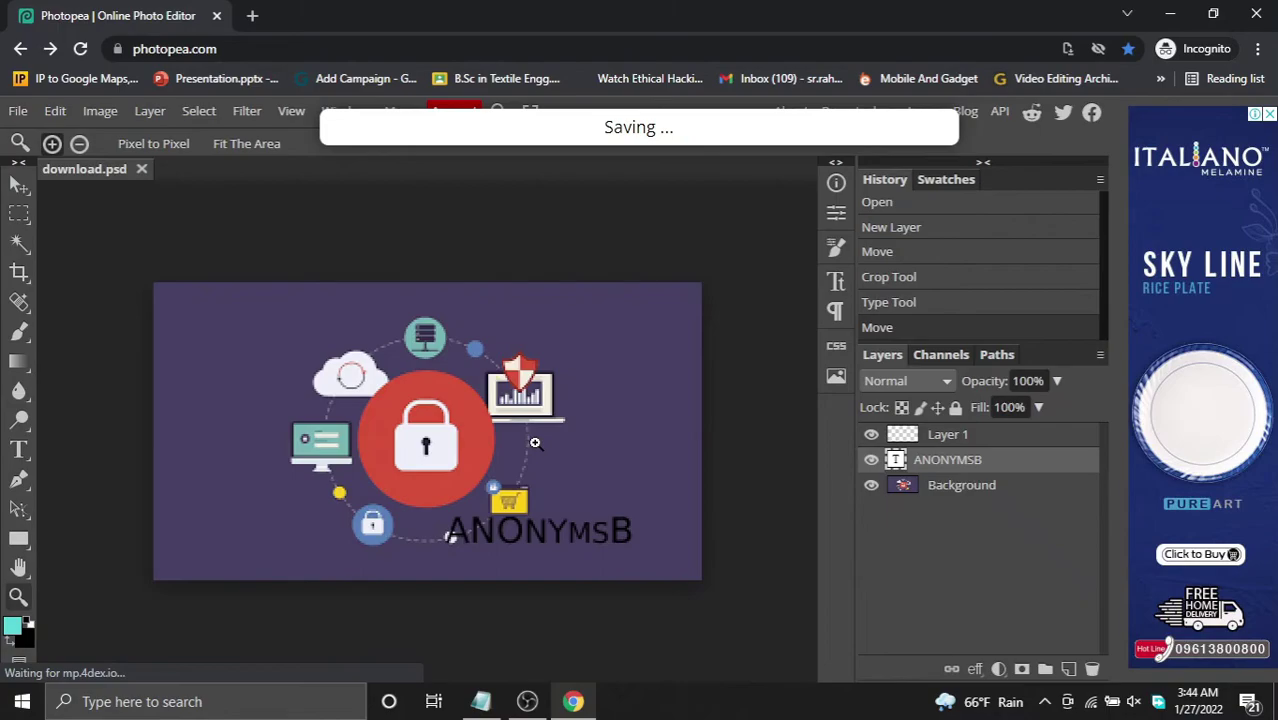